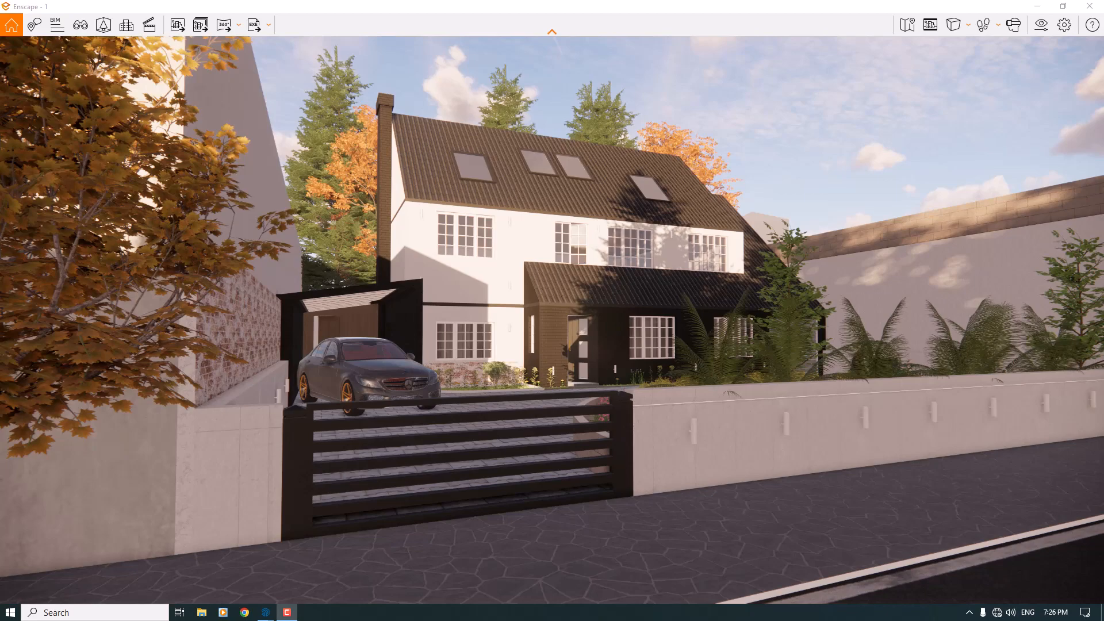
Examine the front of the house from the gate on the parked car's side, at street level and from above
key(d)
key(w)
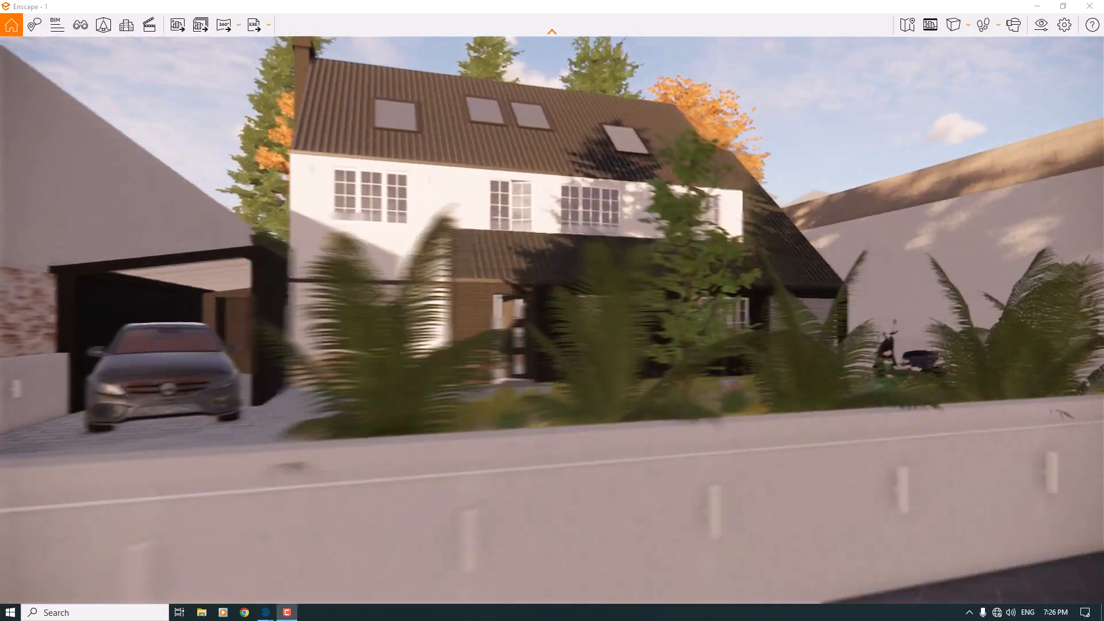
key(e)
key(s)
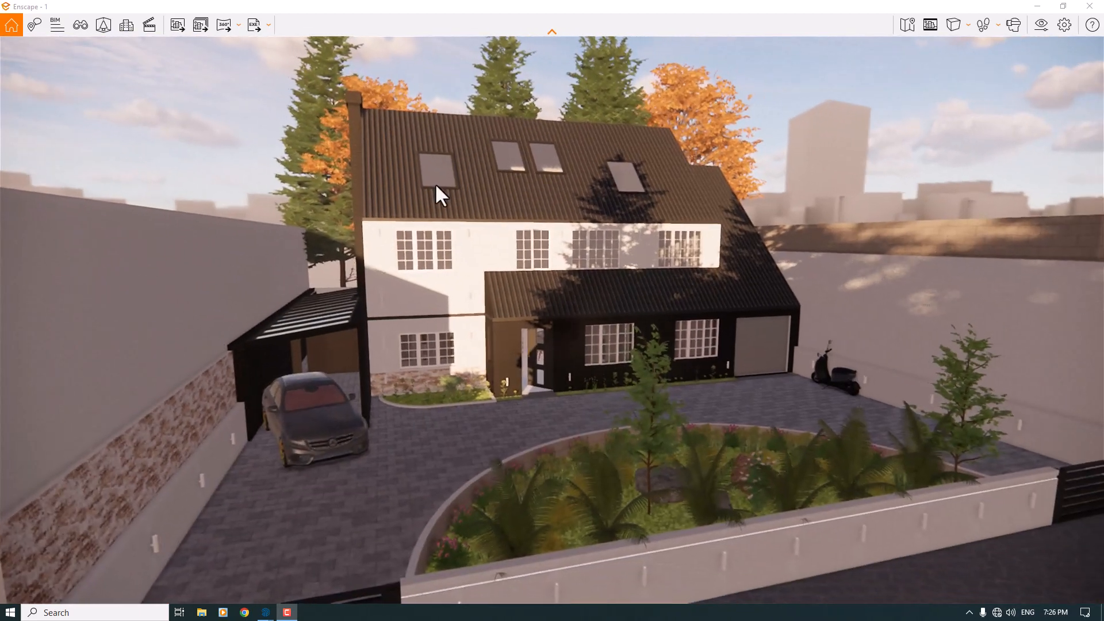
right_drag(437, 192, 499, 172)
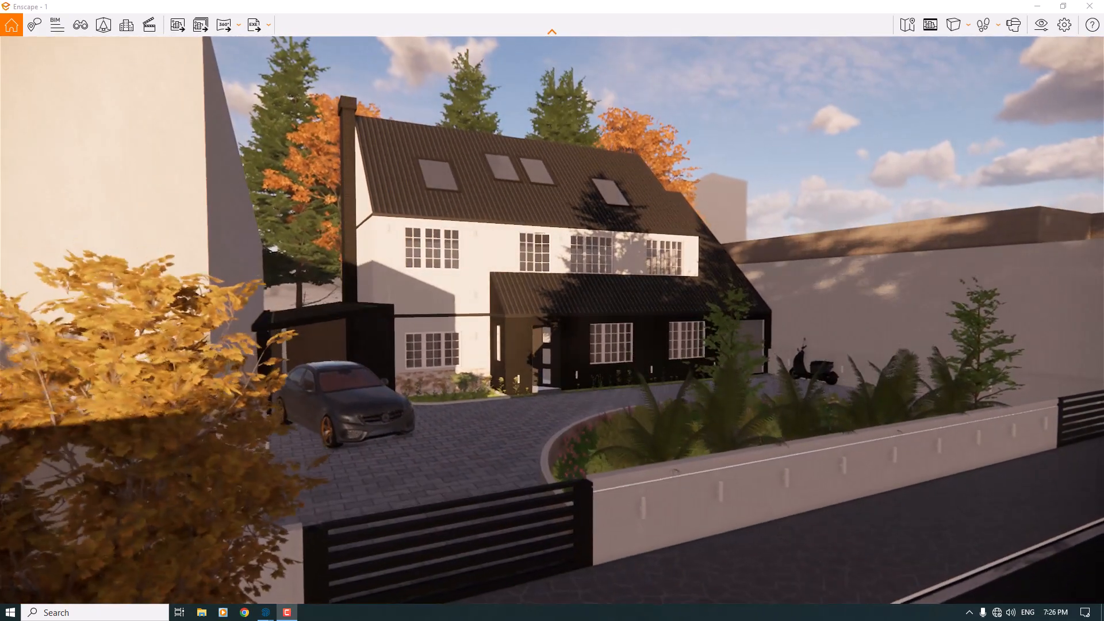
mouse_move(463, 186)
mouse_down()
mouse_move(486, 196)
mouse_move(462, 198)
mouse_up()
mouse_move(462, 198)
right_down()
mouse_move(408, 210)
mouse_move(385, 235)
mouse_move(437, 199)
mouse_move(494, 193)
mouse_move(464, 209)
right_up()
drag(464, 209, 476, 238)
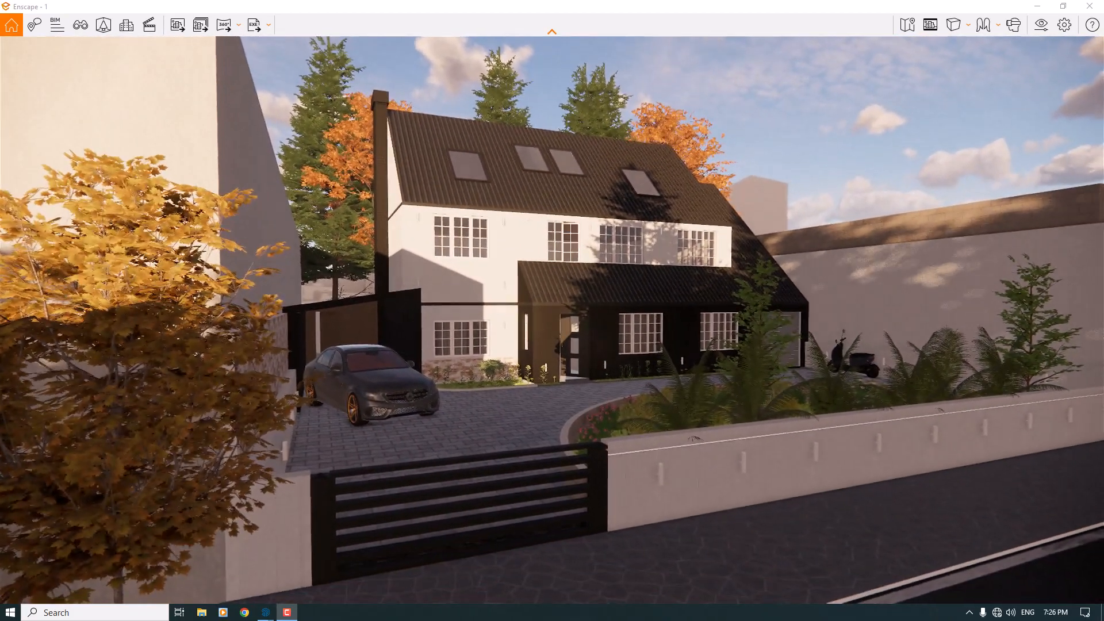
right_drag(476, 239, 463, 203)
drag(463, 202, 477, 233)
Examine the house straight on from across the street and from the gate on the scooter's side
key(a)
key(s)
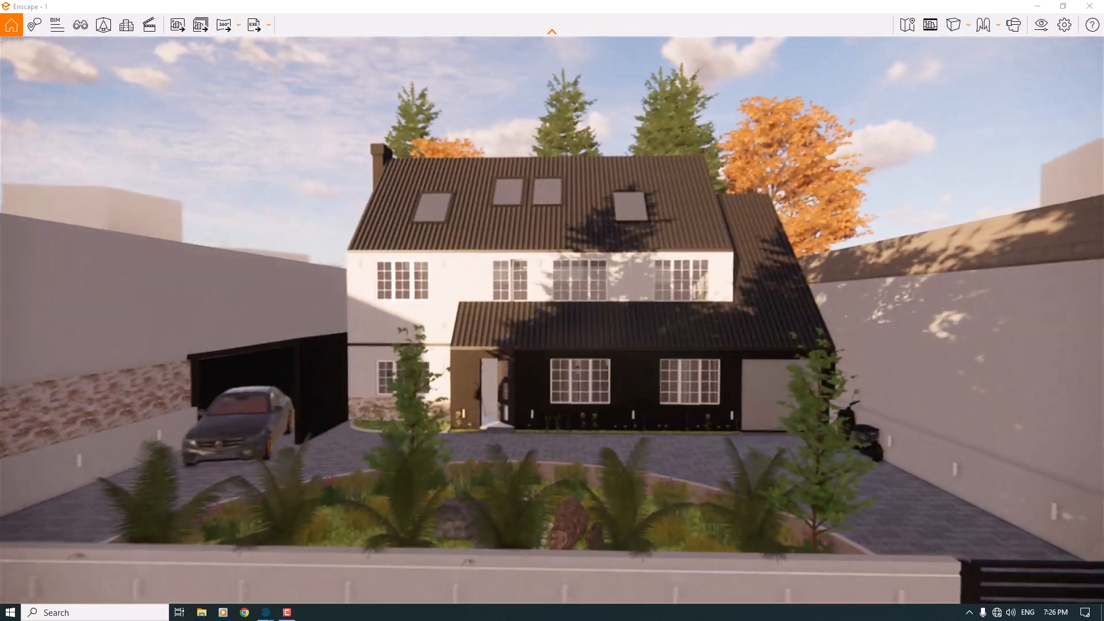
key(s)
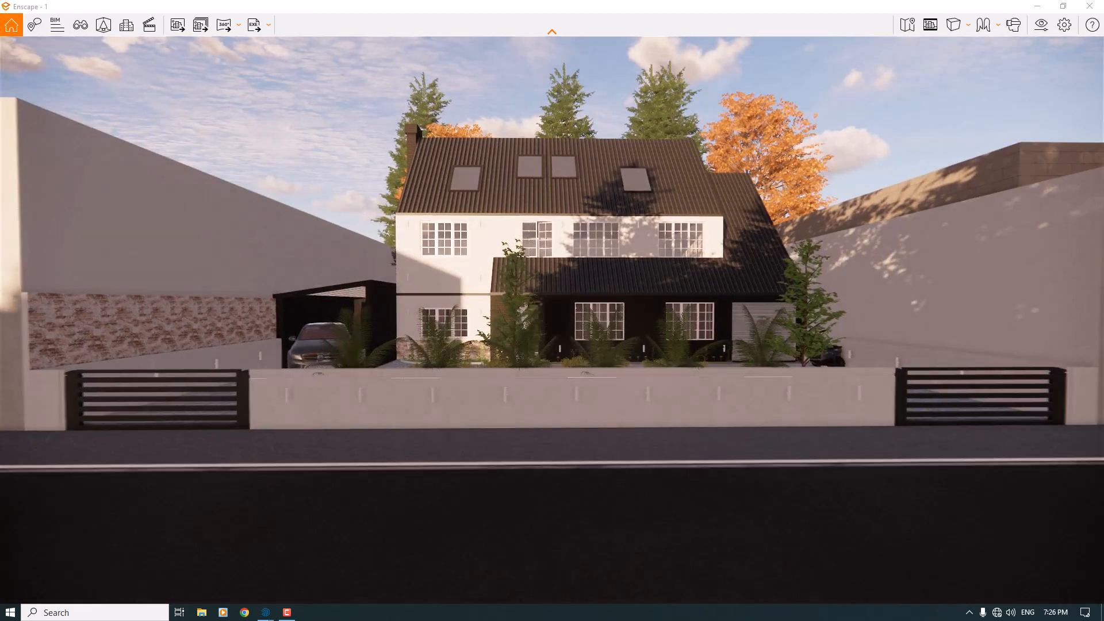
key(w)
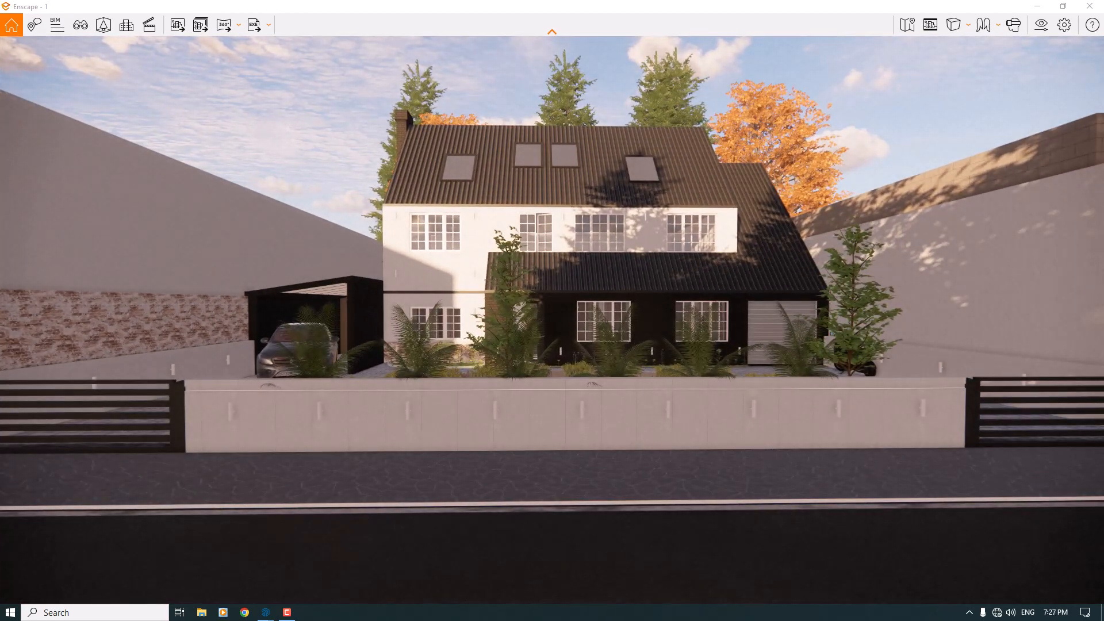
key(d)
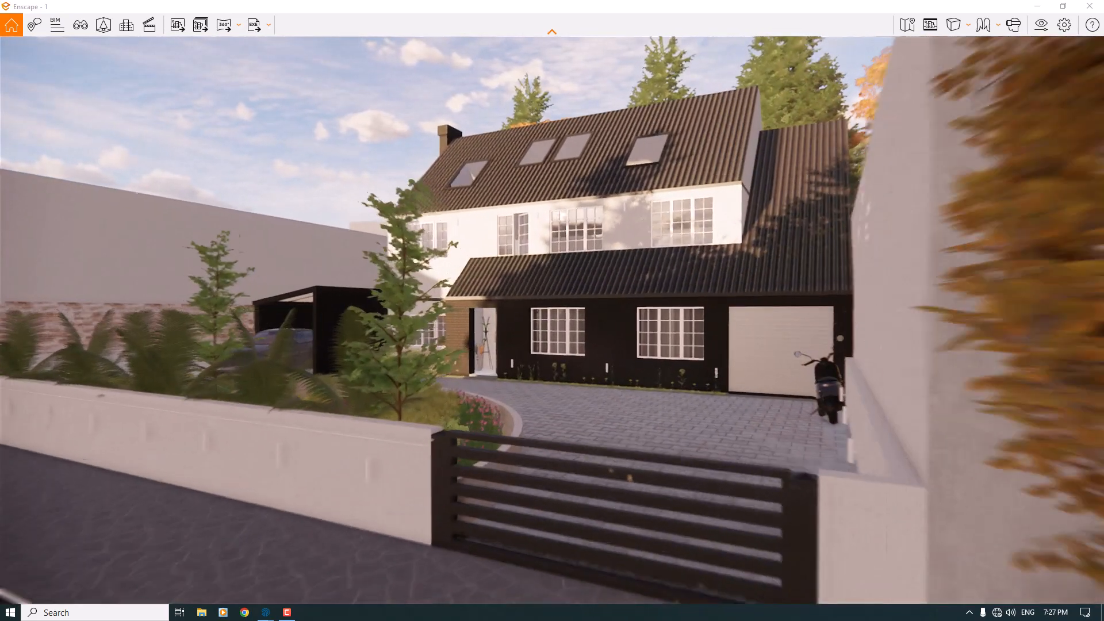
key(w)
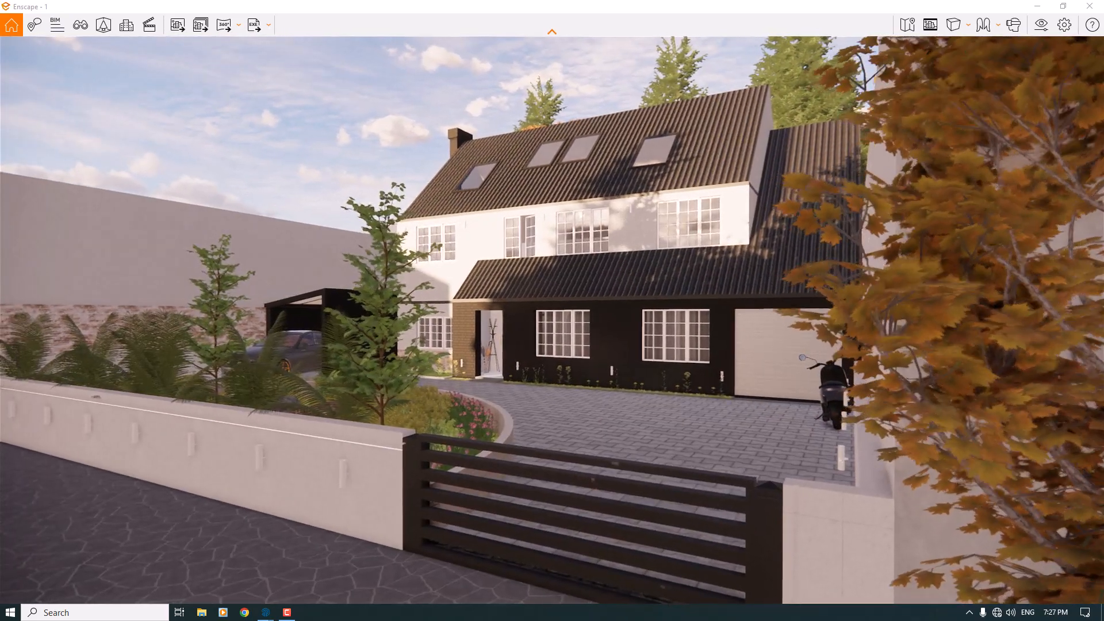
drag(551, 319, 572, 313)
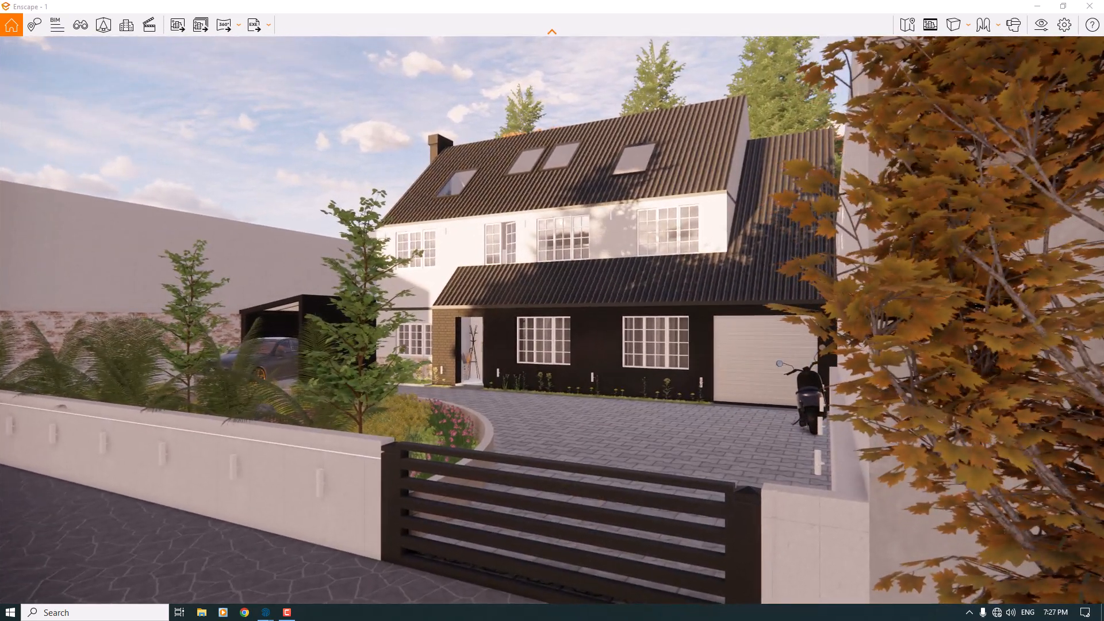
key(a)
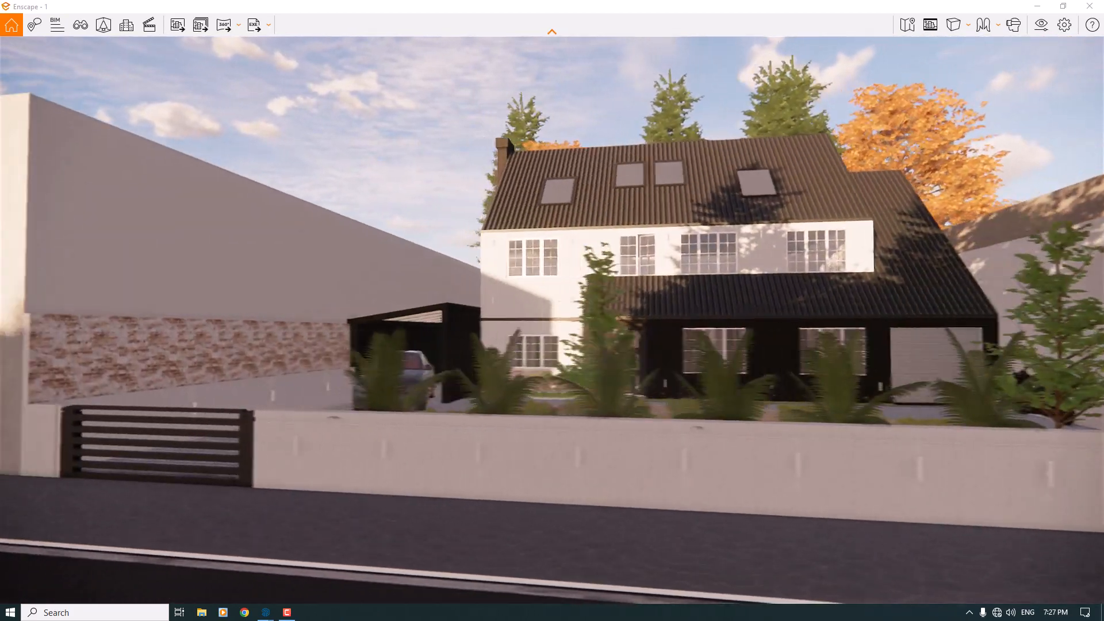
key(a)
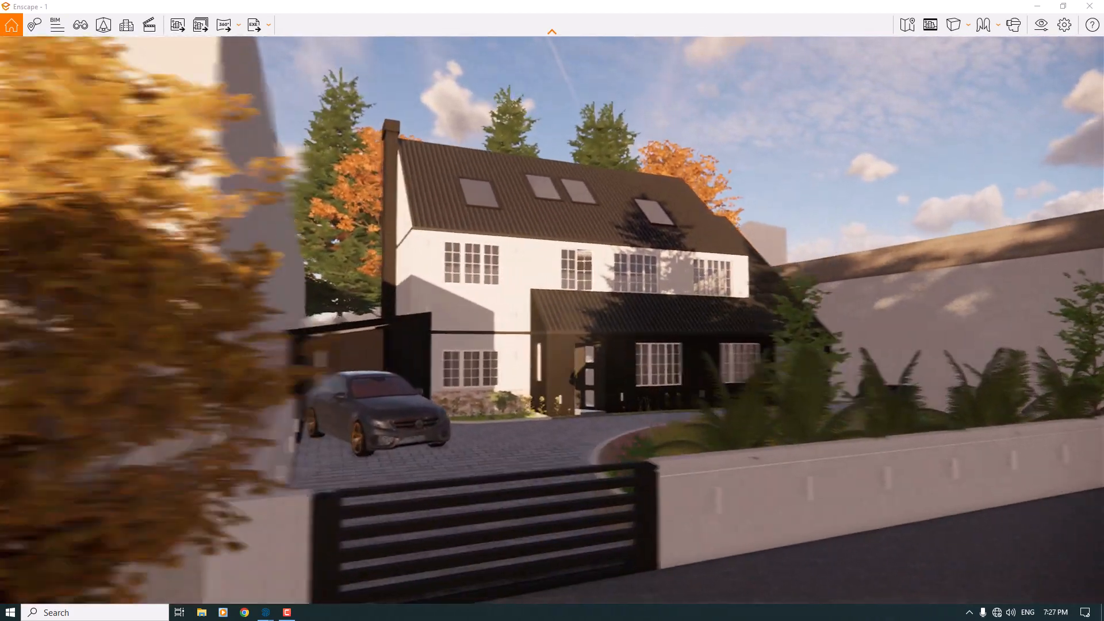
Set a street-level camera view of the house across the gate beside the parked car, with the safe frame shown
key(w)
key(a)
key(s)
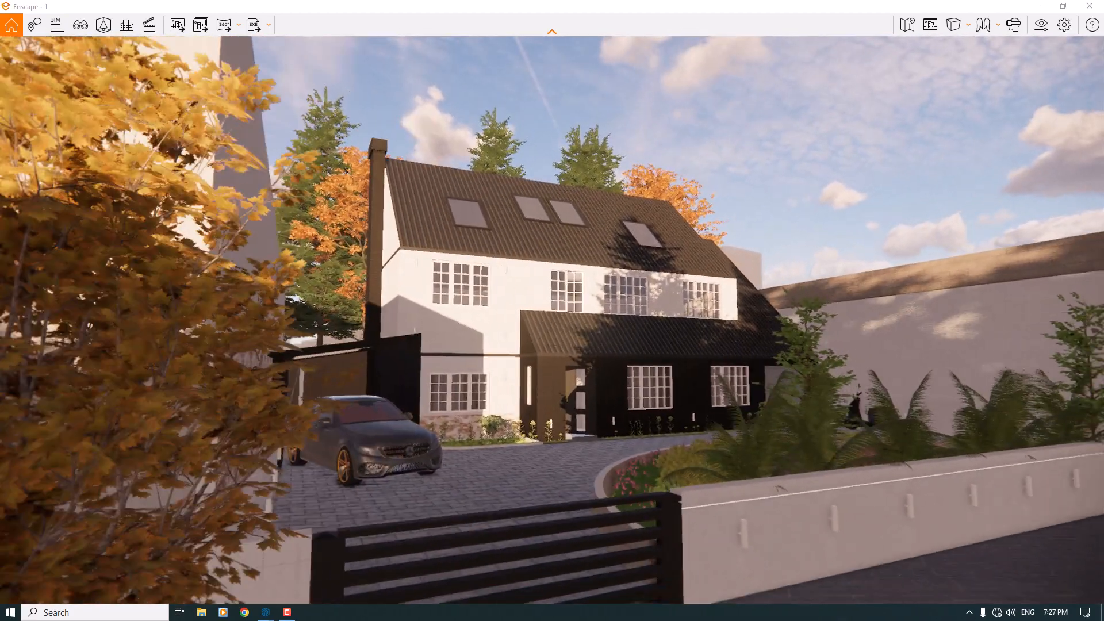
key(s)
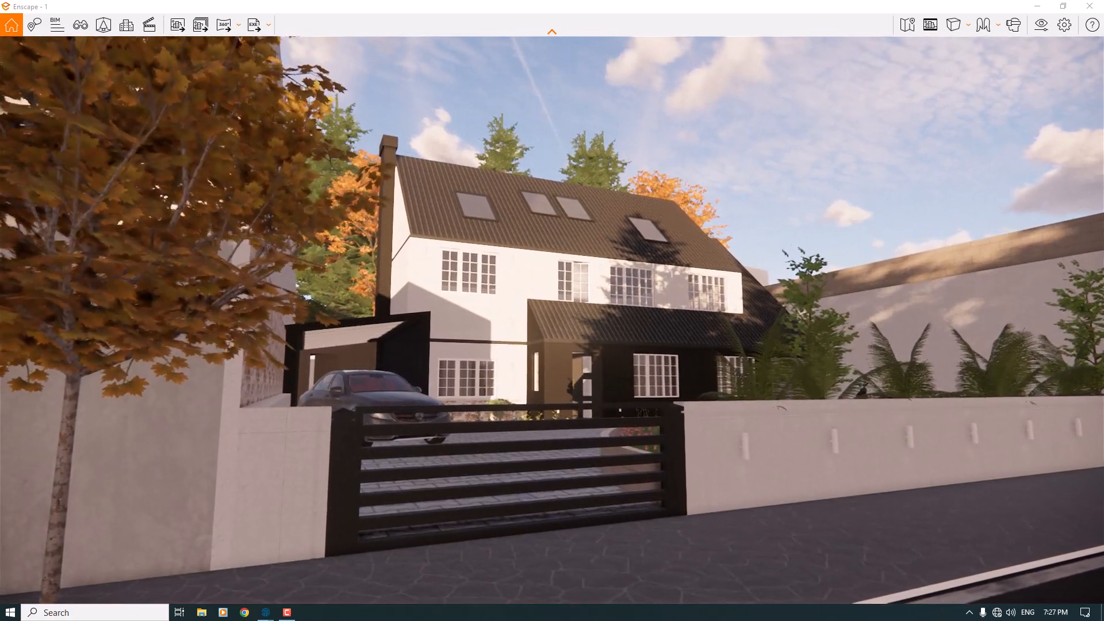
key(q)
key(e)
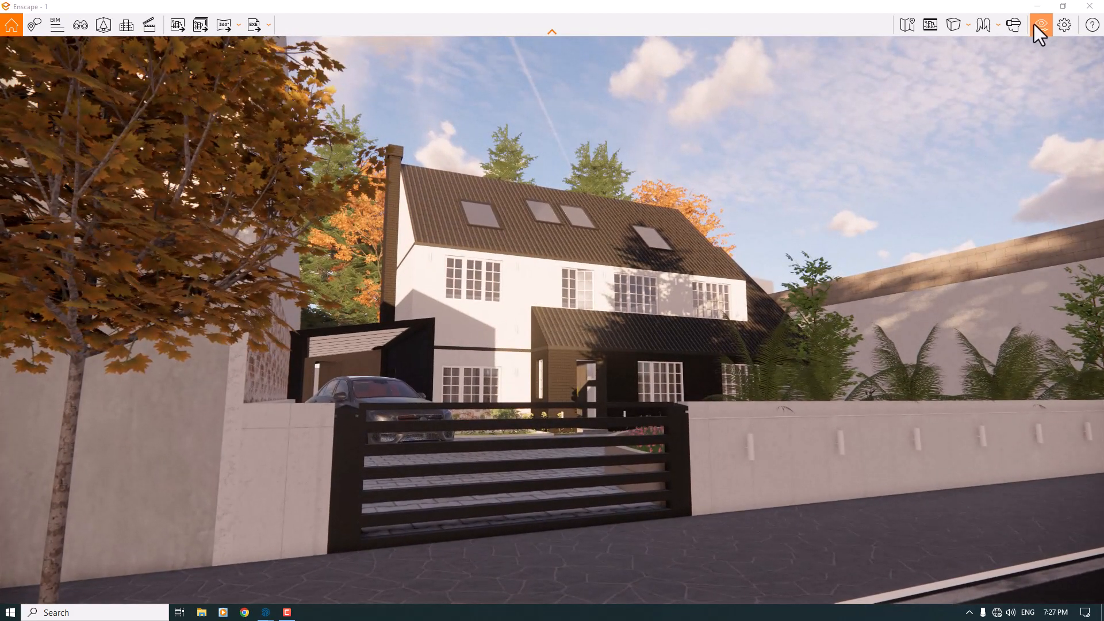
click(928, 25)
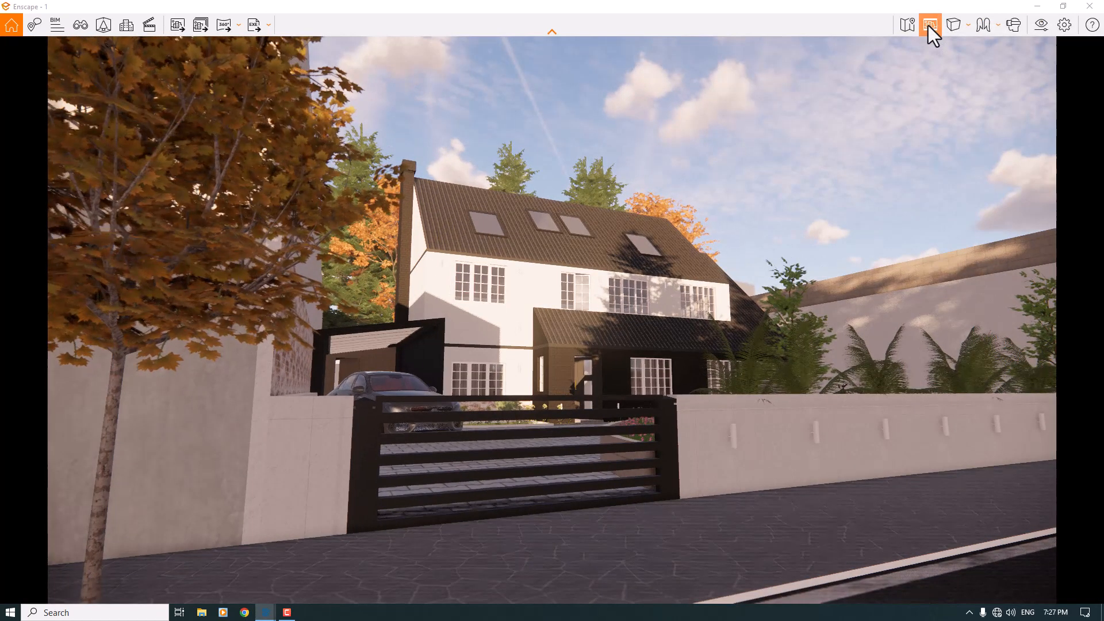
key(s)
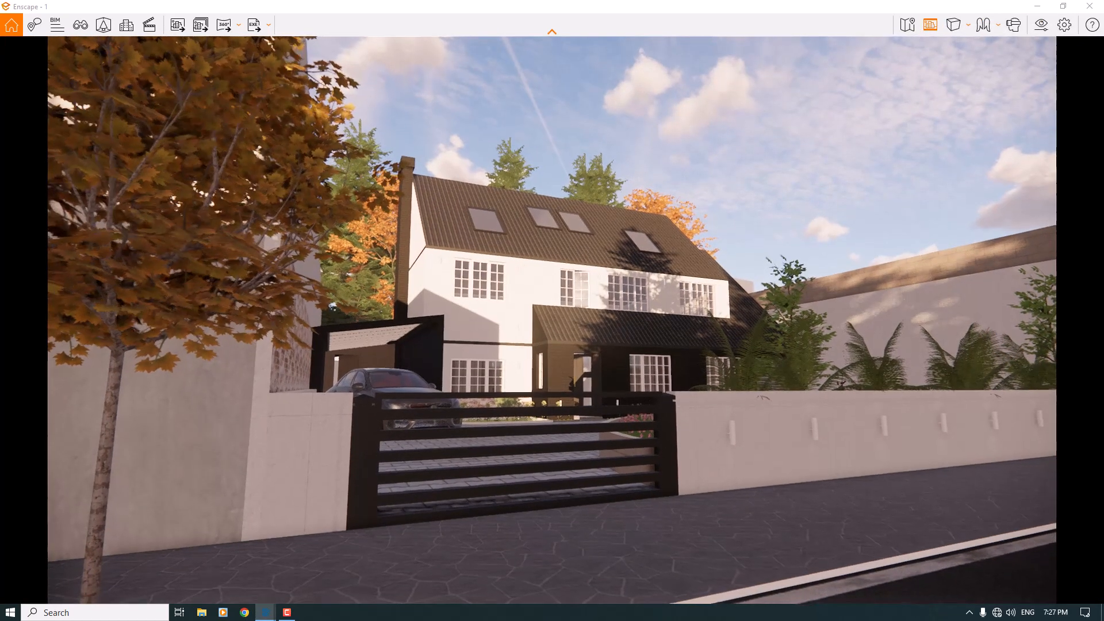
key(s)
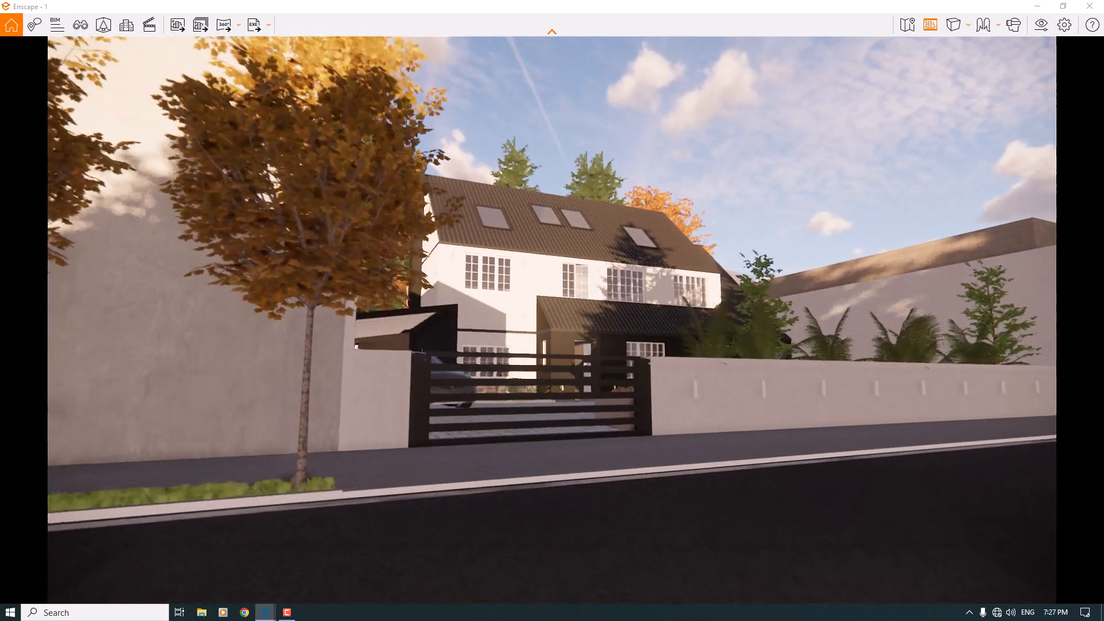
key(e)
key(d)
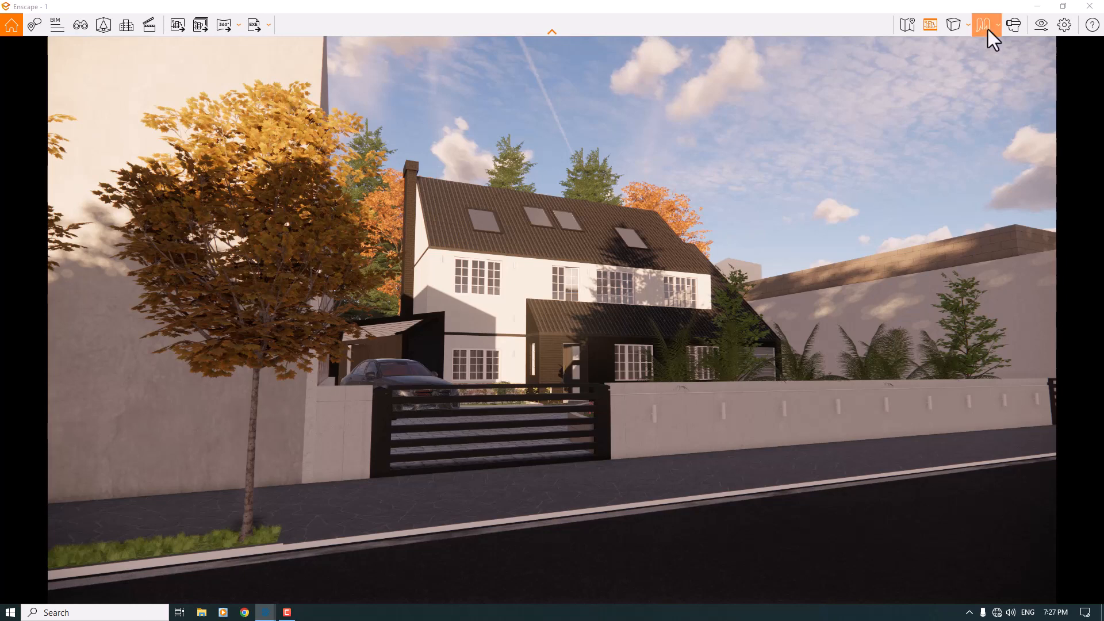
Set the camera to two-point projection with a 53° horizontal field of view and frame the house facade above the gate
click(1041, 25)
drag(502, 85, 119, 43)
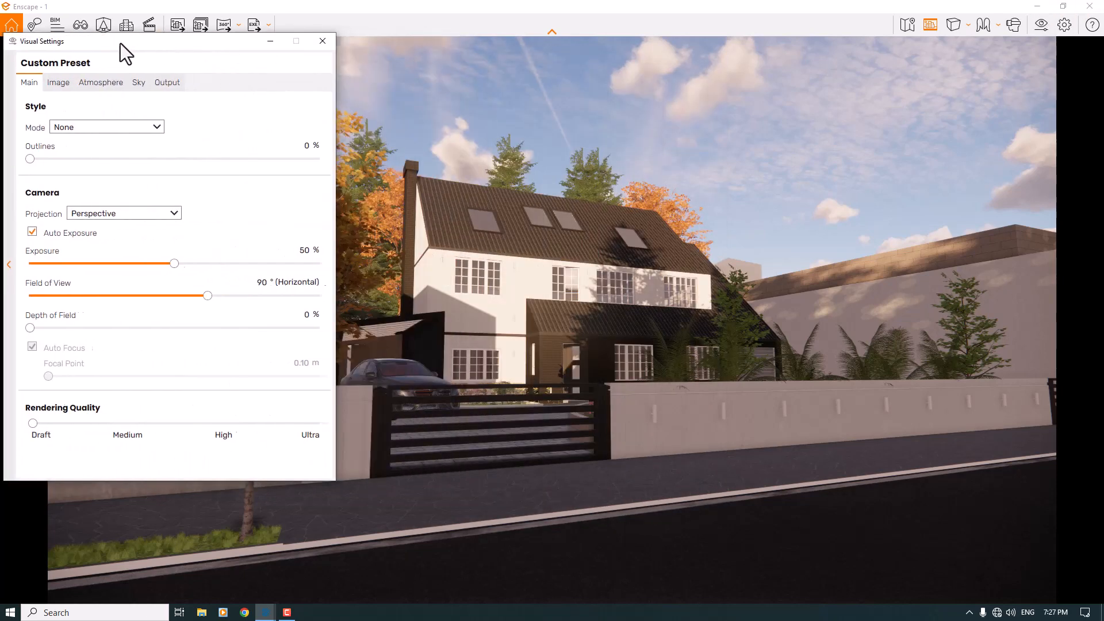
click(97, 215)
click(99, 246)
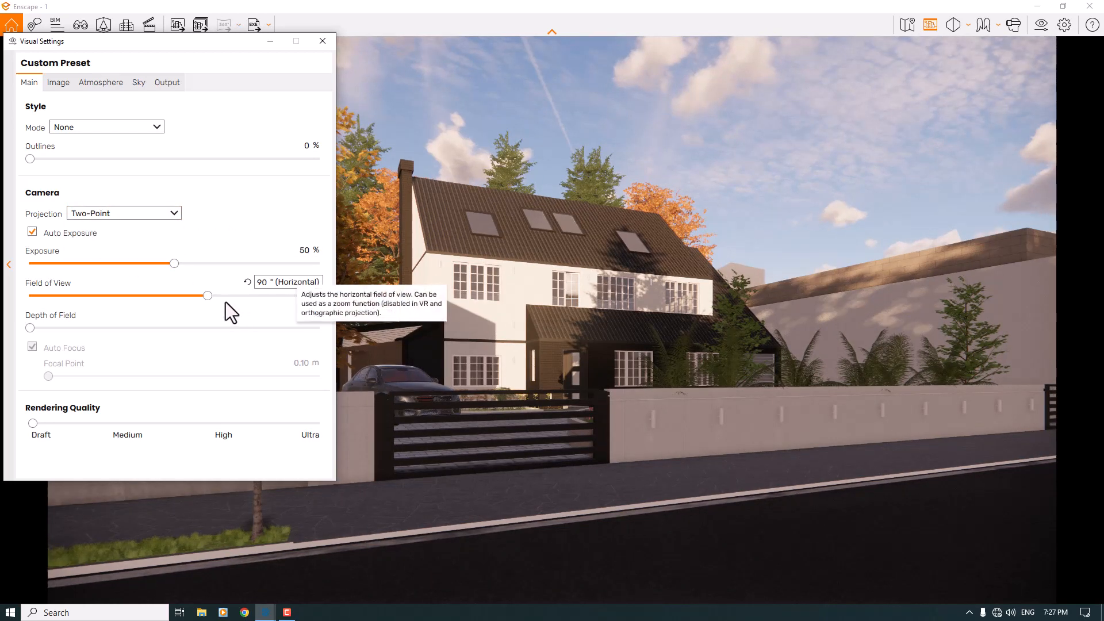
drag(209, 296, 123, 296)
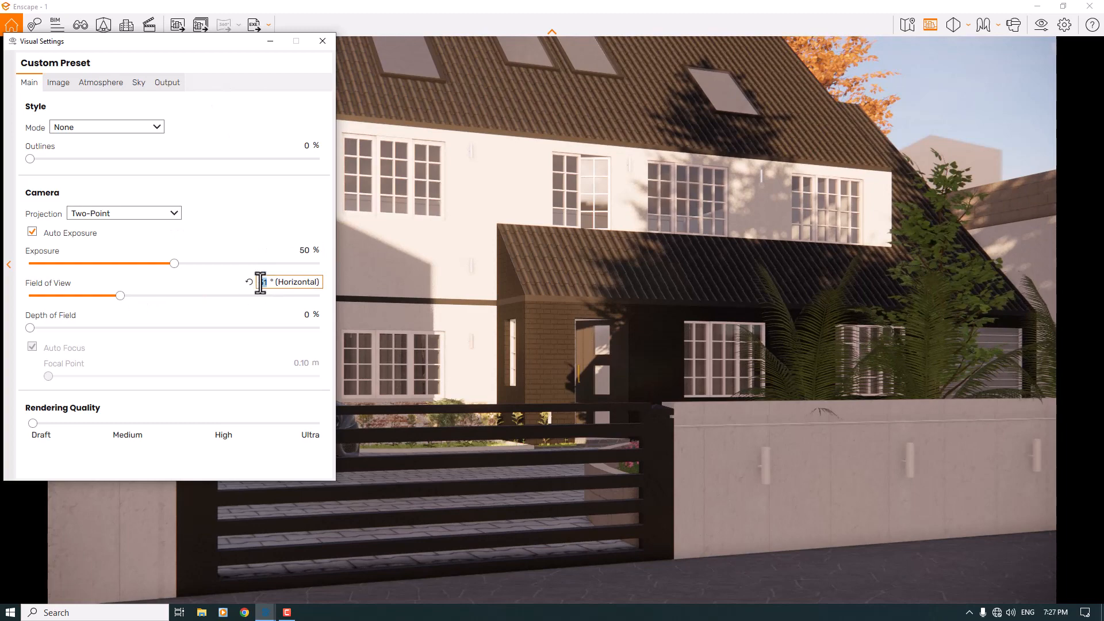
text(53)
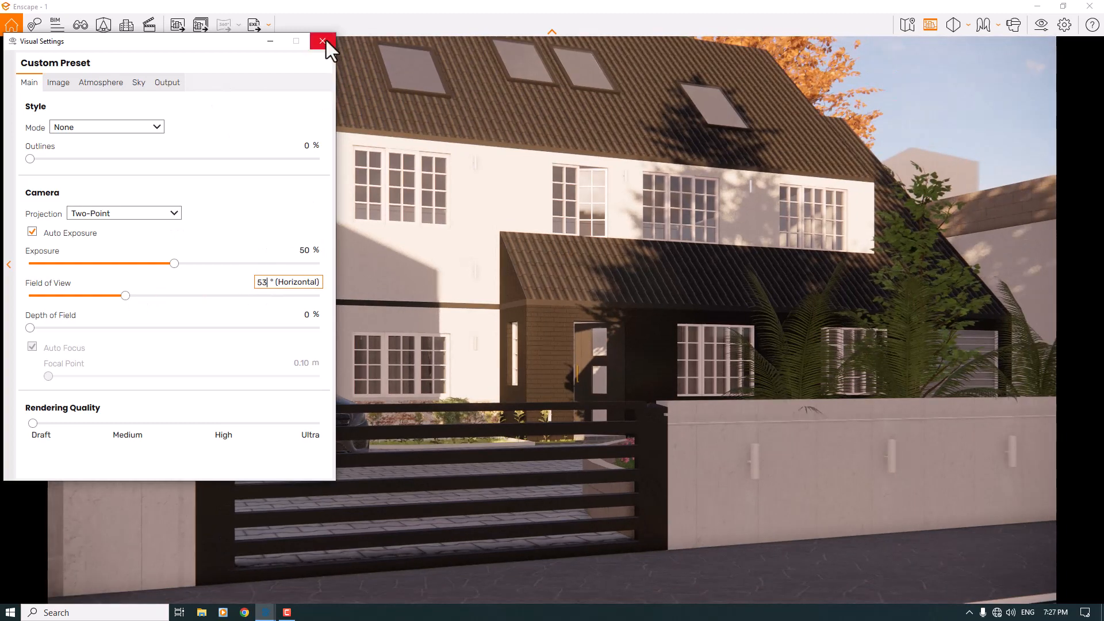
click(326, 41)
drag(465, 218, 450, 116)
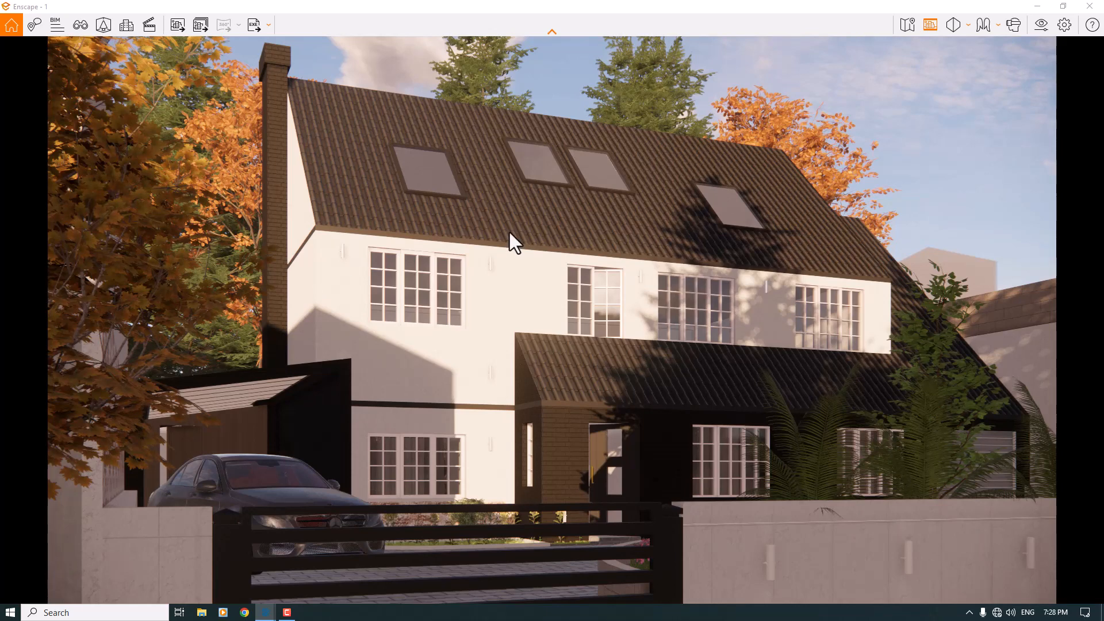
Shift the sun's time of day until dappled tree shadows fall across the white front wall and the boundary wall
shift+right_drag(509, 232, 484, 233)
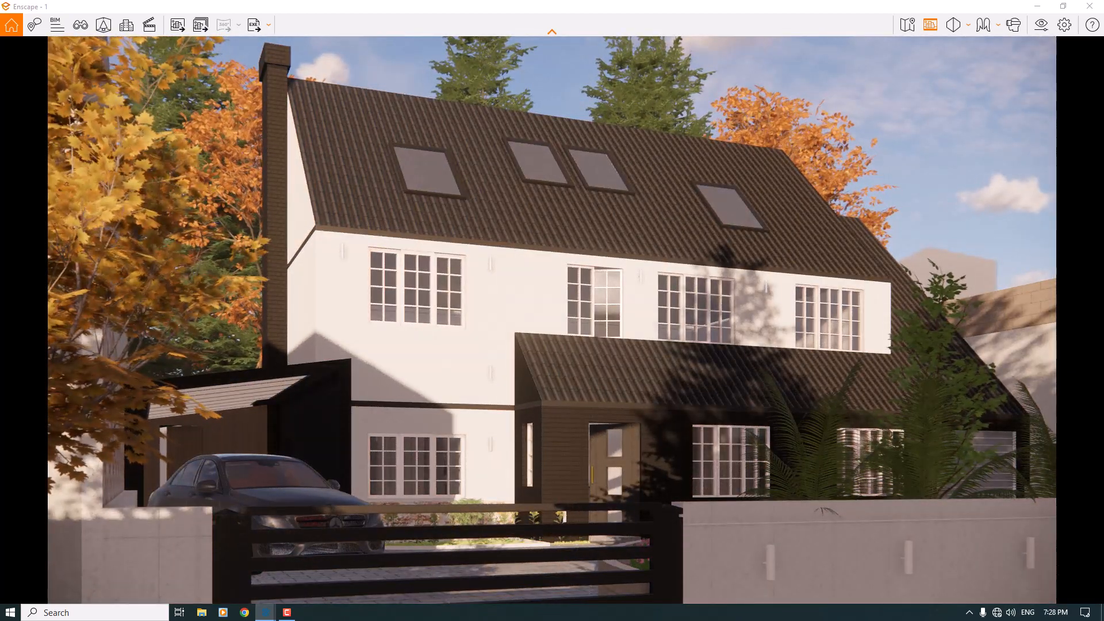
key(u)
key(u)
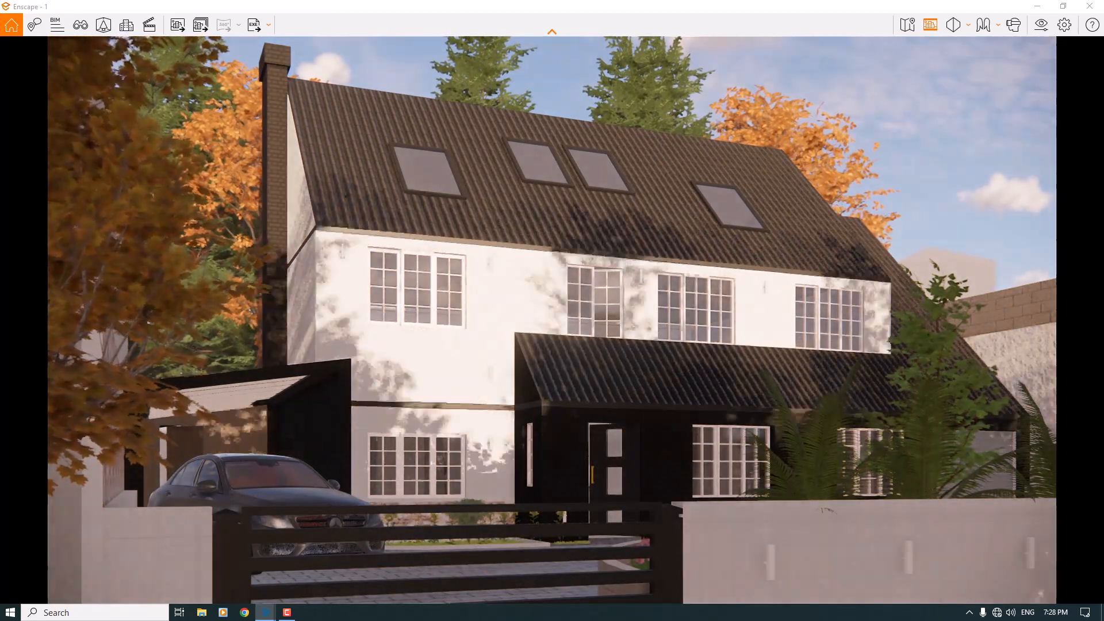
key(u)
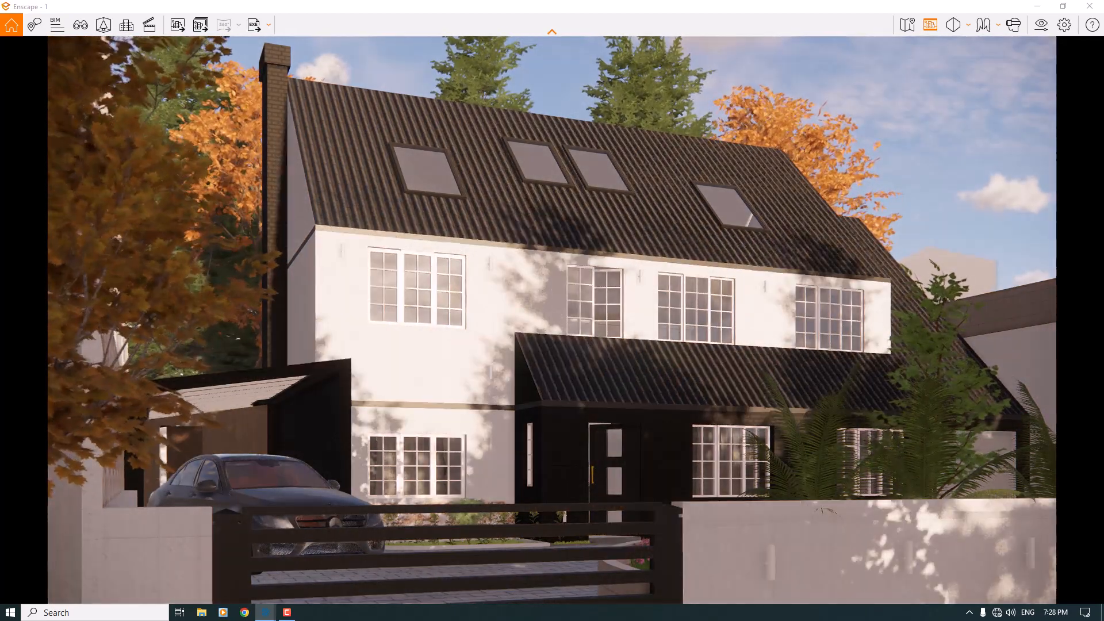
key(u)
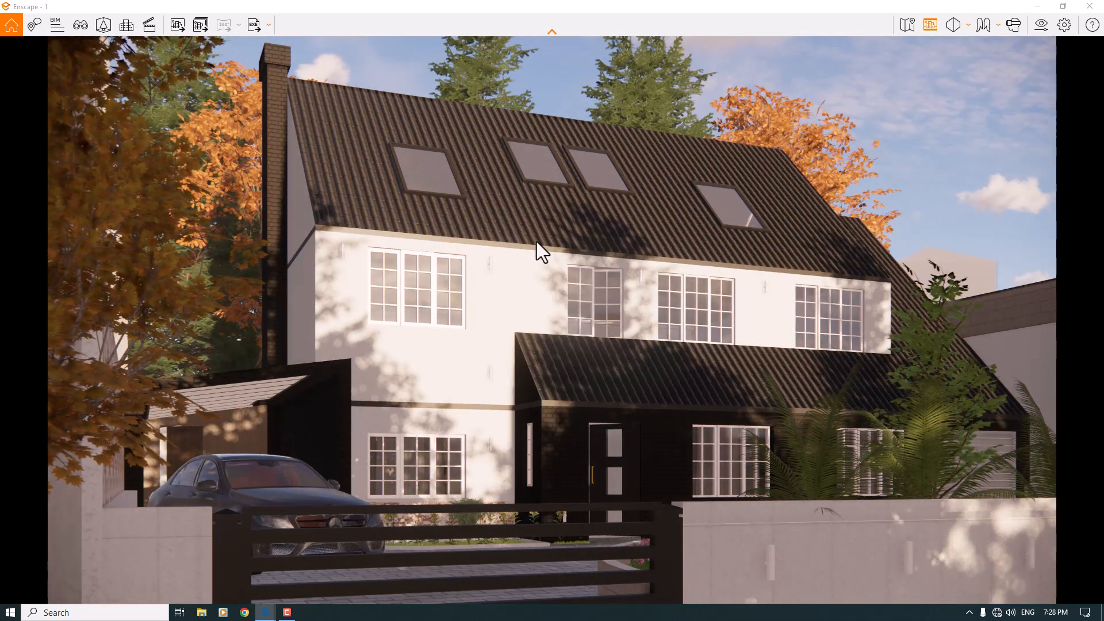
Set the camera exposure to 56% and the rendering quality to High in the visual settings
click(1043, 22)
drag(575, 86, 945, 44)
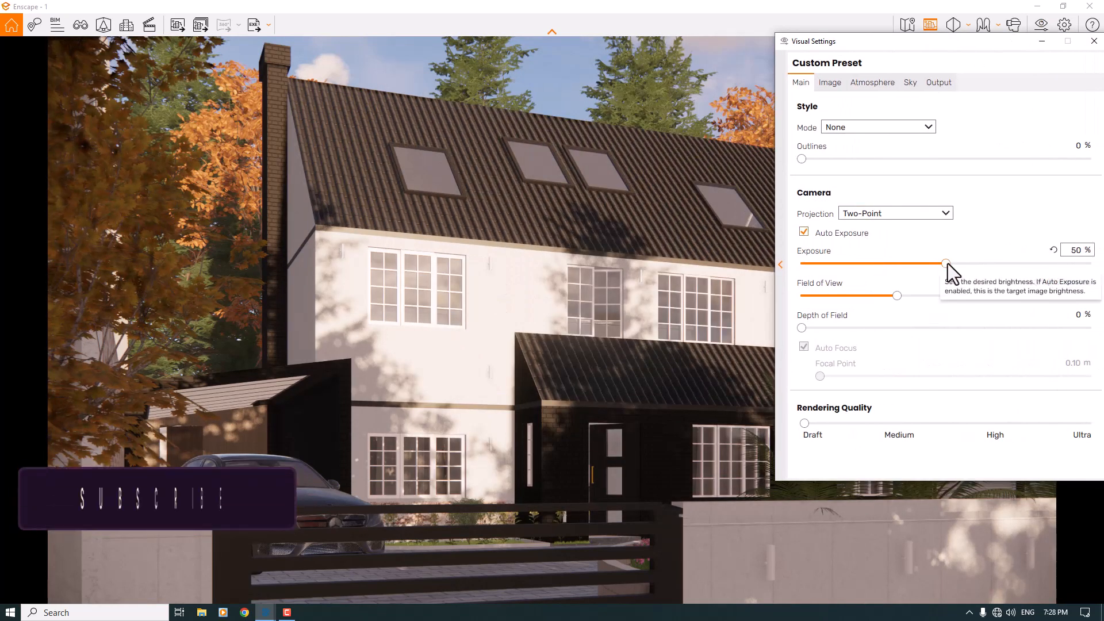
drag(947, 263, 975, 262)
double_click(1074, 250)
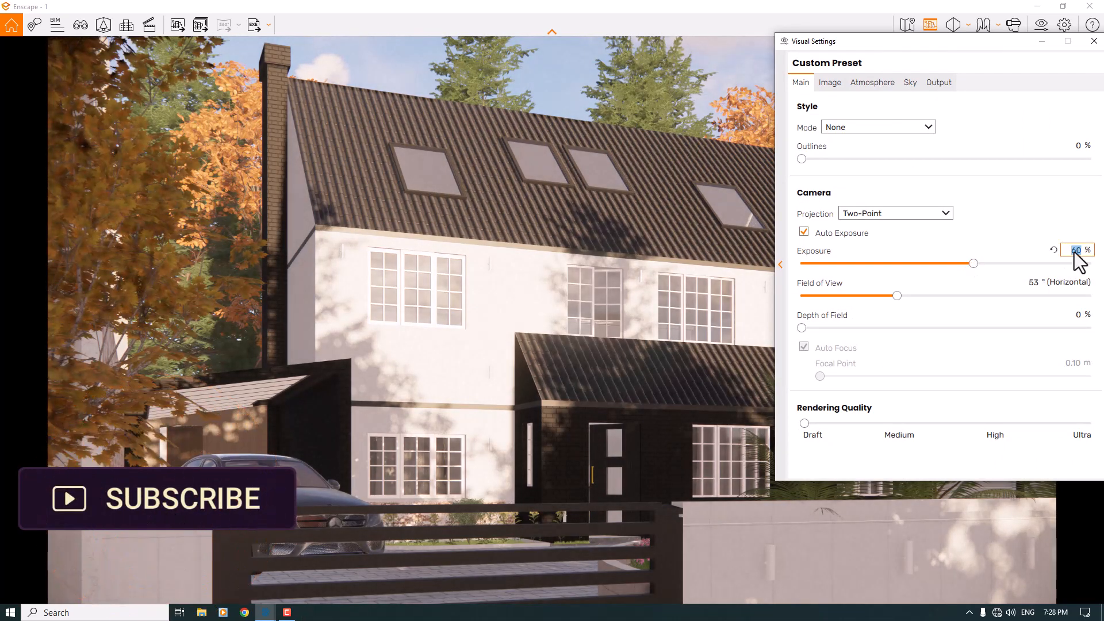
text(56)
key(Return)
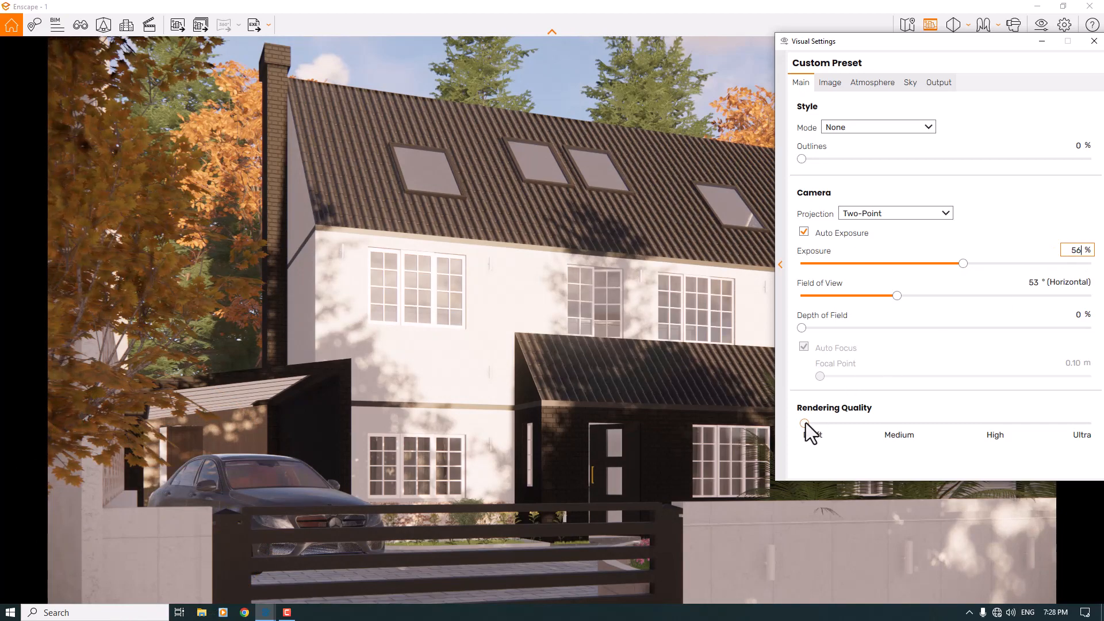
drag(810, 423, 995, 423)
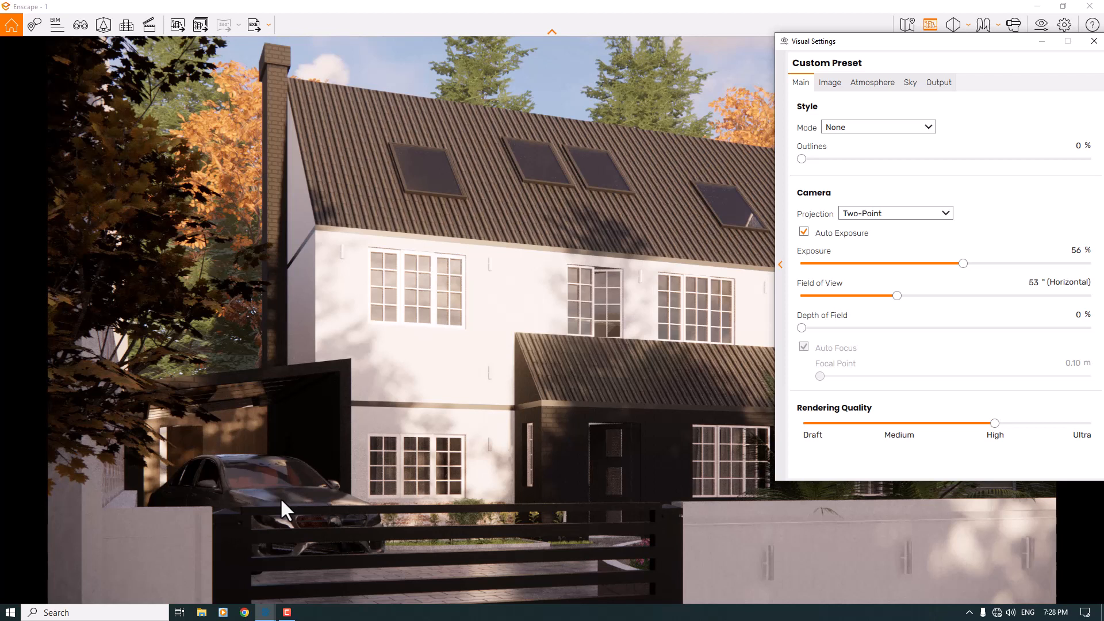
click(1093, 41)
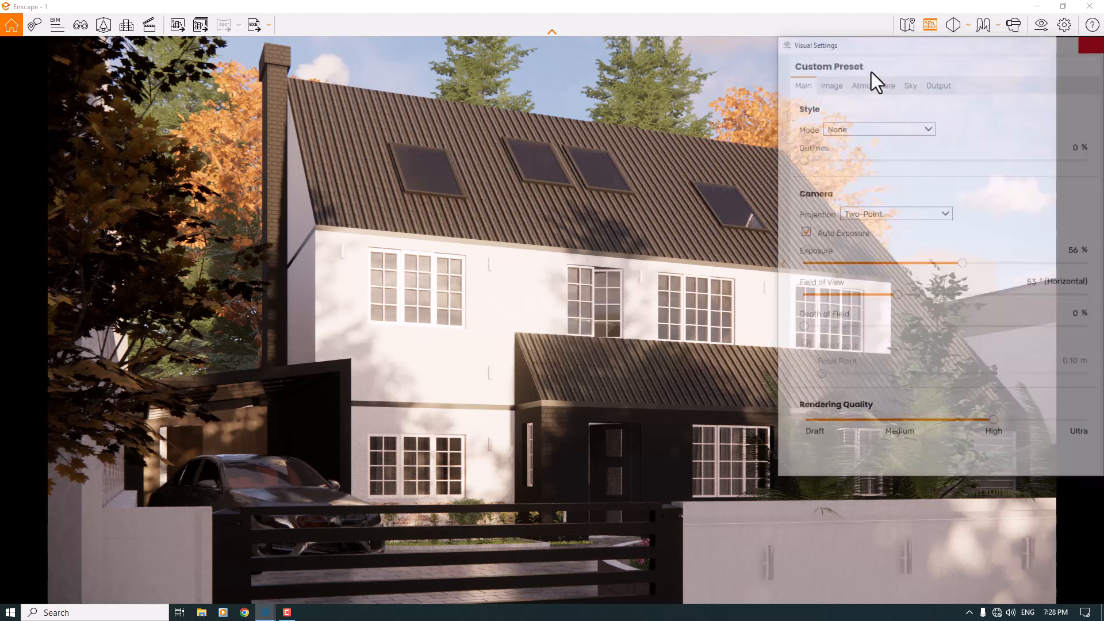
Arrange the SketchUp and Enscape windows side by side and bring the parked car into close view in SketchUp
drag(442, 2, 1103, 136)
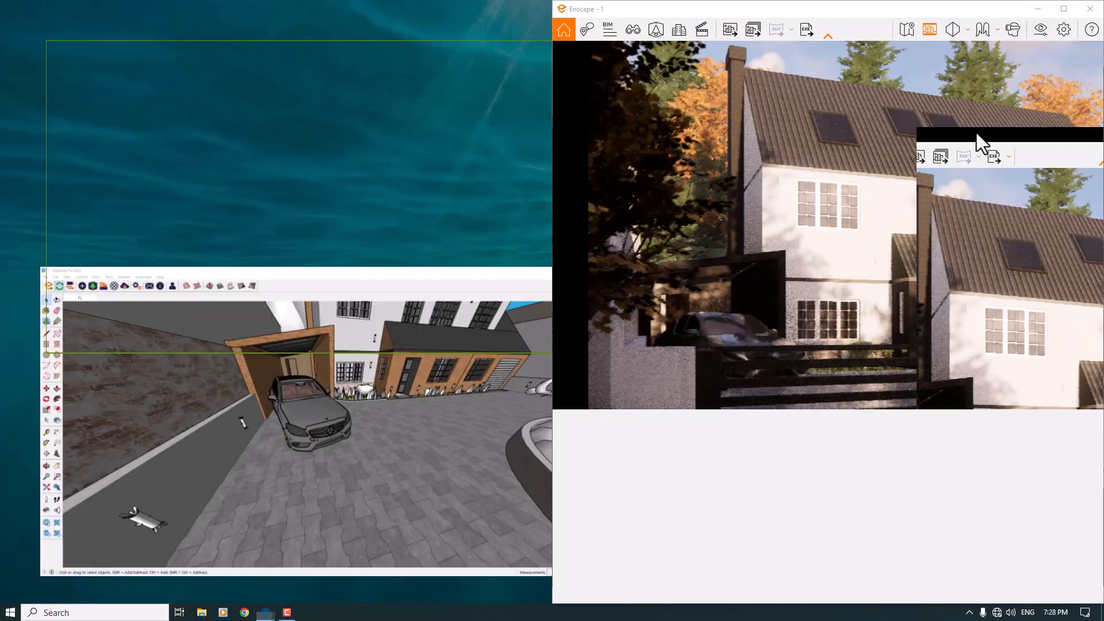
click(332, 434)
scroll(250, 268, up, 5)
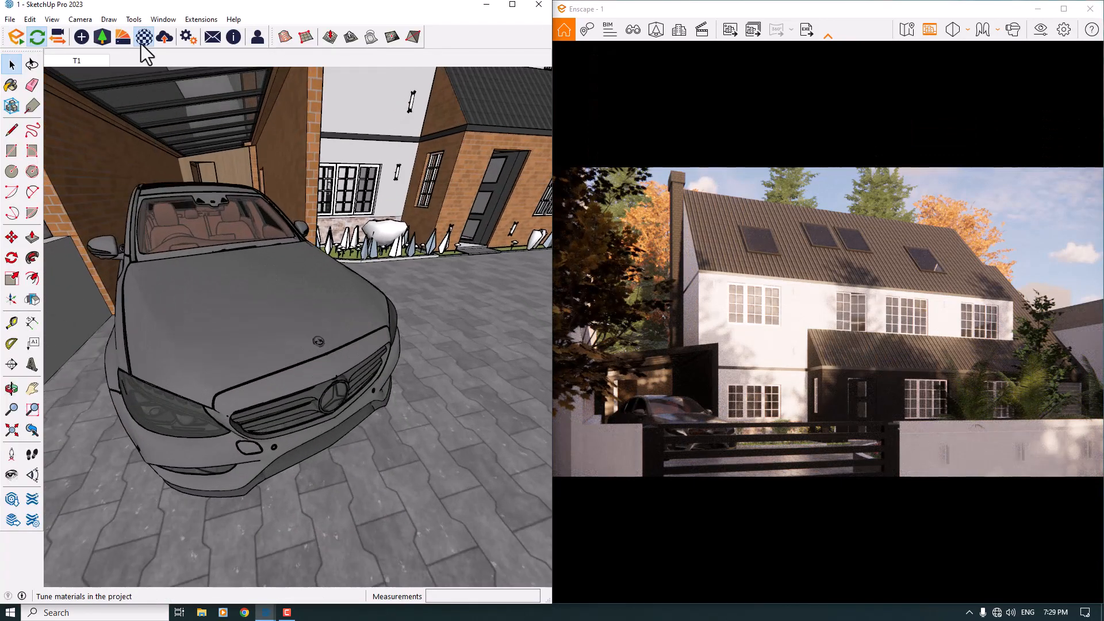
Sample the parked car's body paint in SketchUp and change its albedo colour to white in the Enscape Material Editor
click(142, 41)
drag(262, 142, 696, 61)
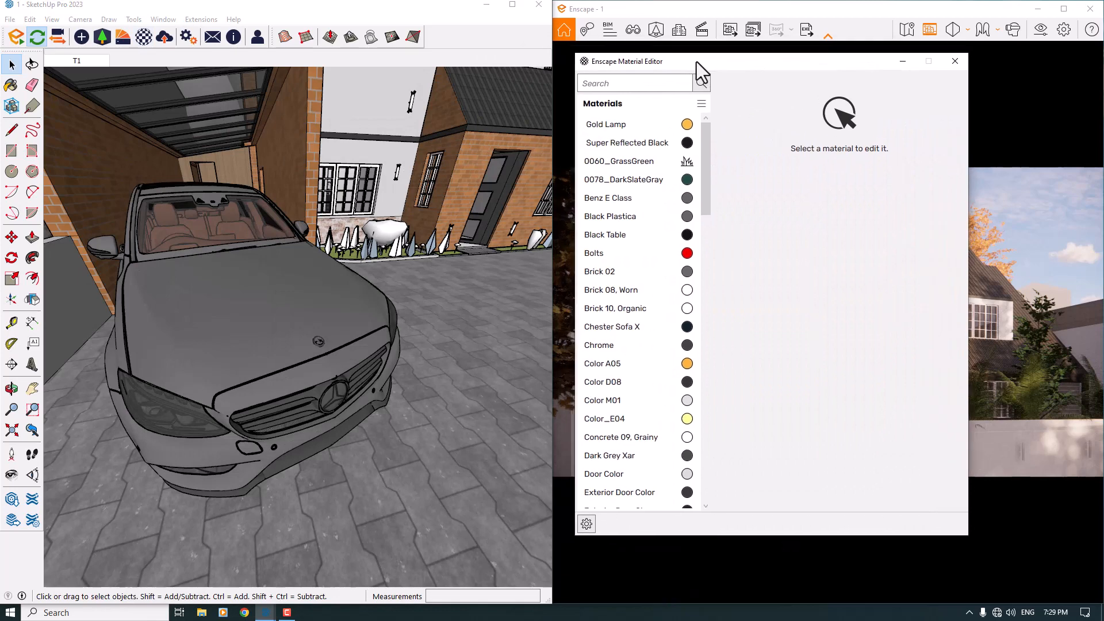
click(11, 85)
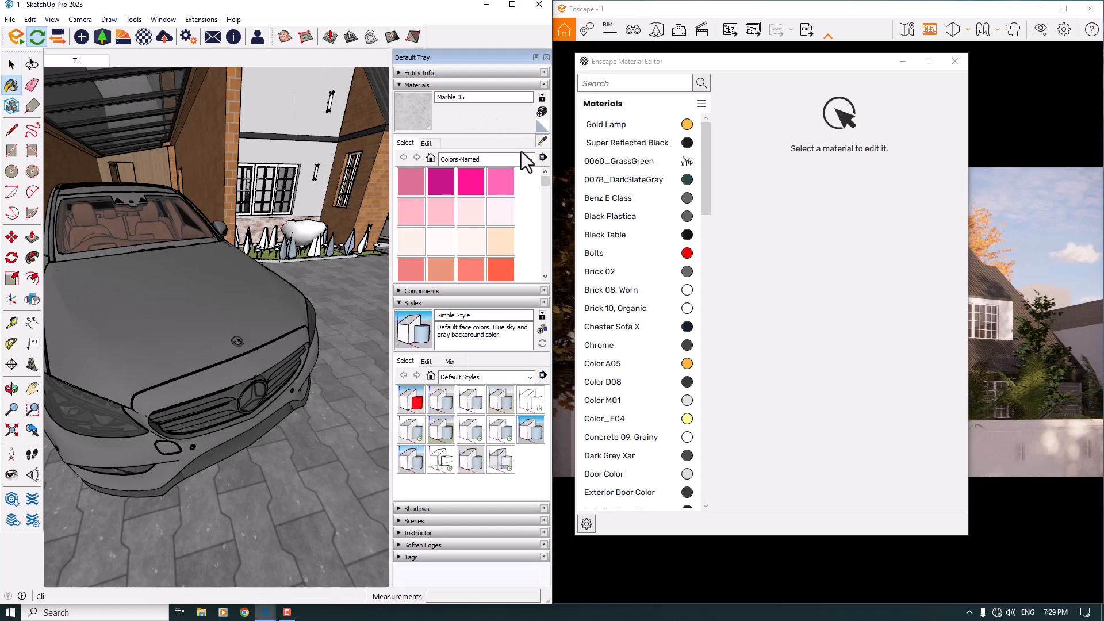
click(542, 141)
click(186, 285)
drag(695, 66, 126, 62)
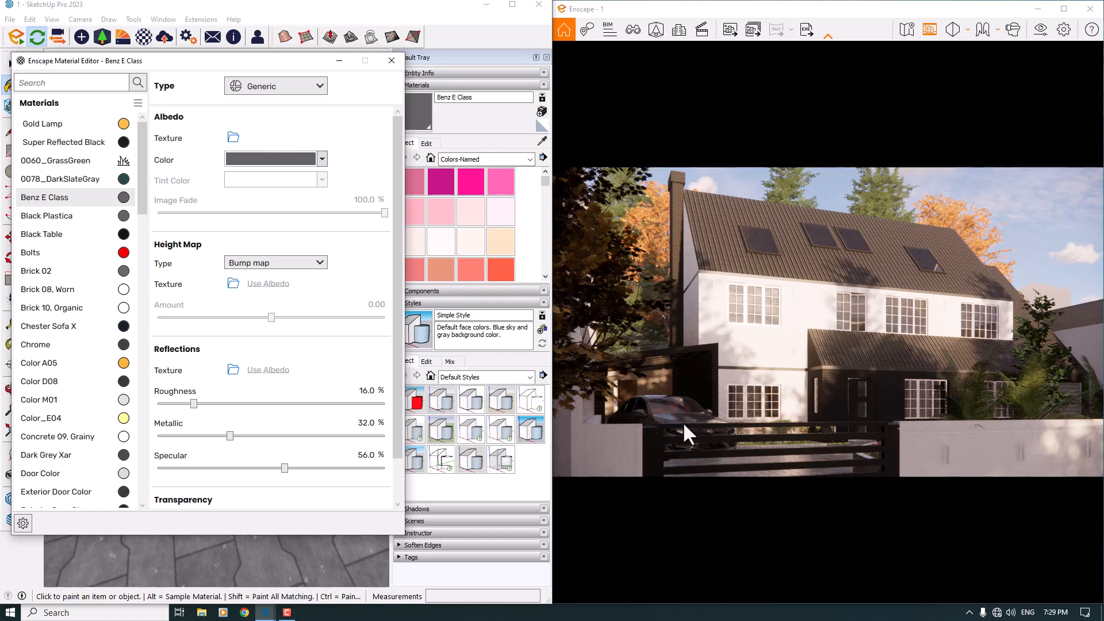
click(323, 160)
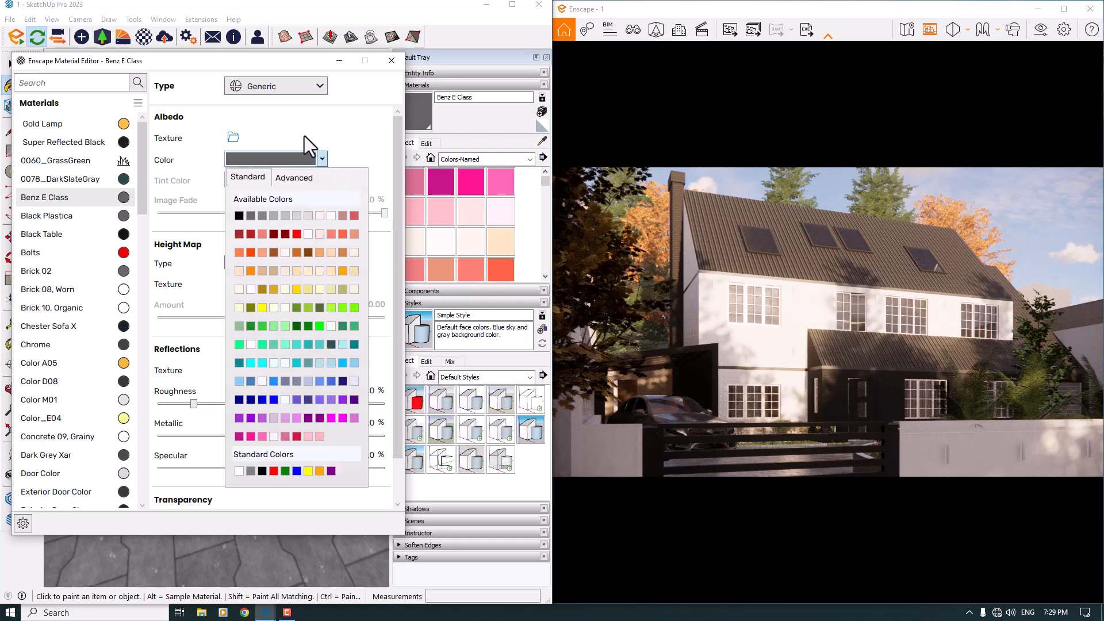
click(344, 216)
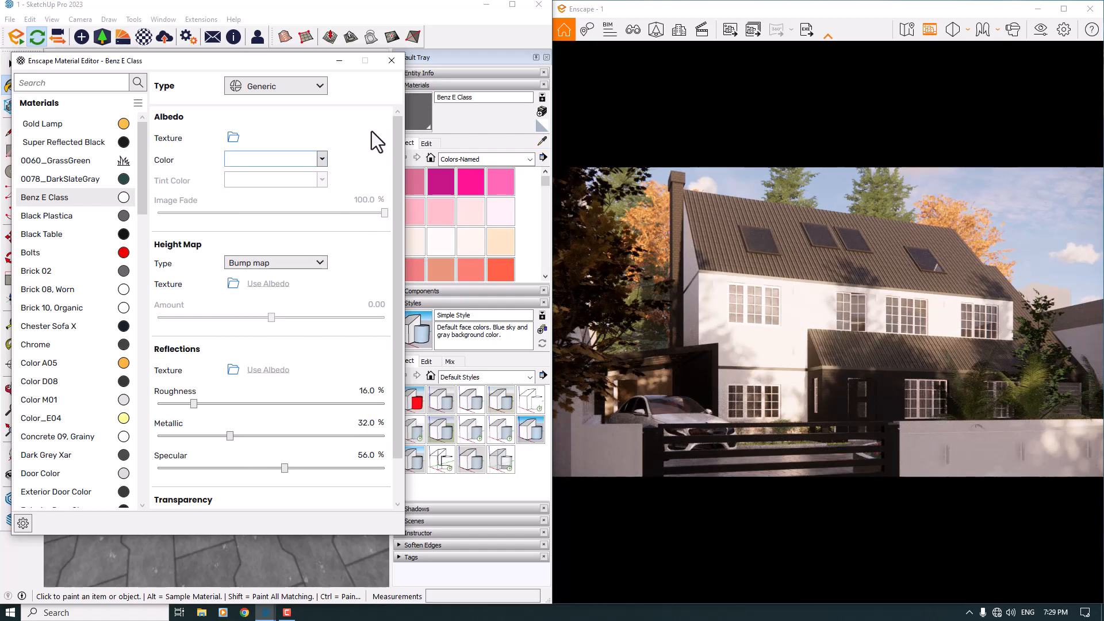
Set the Benz E Class paint's reflections to 8% roughness, 88% specular and 44% metallic
click(367, 391)
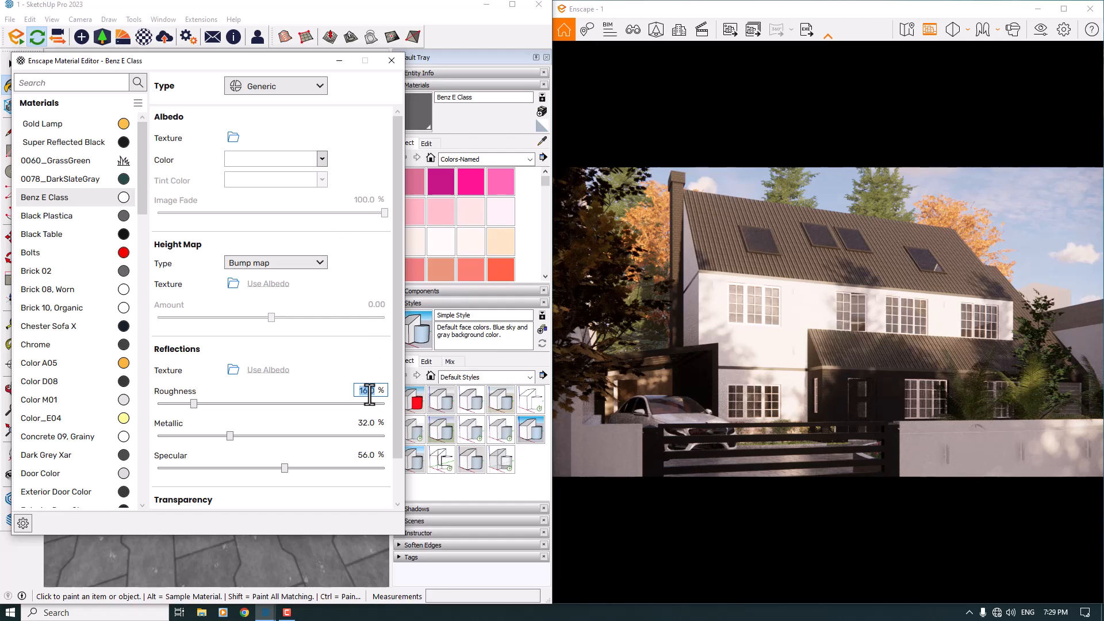
key(Return)
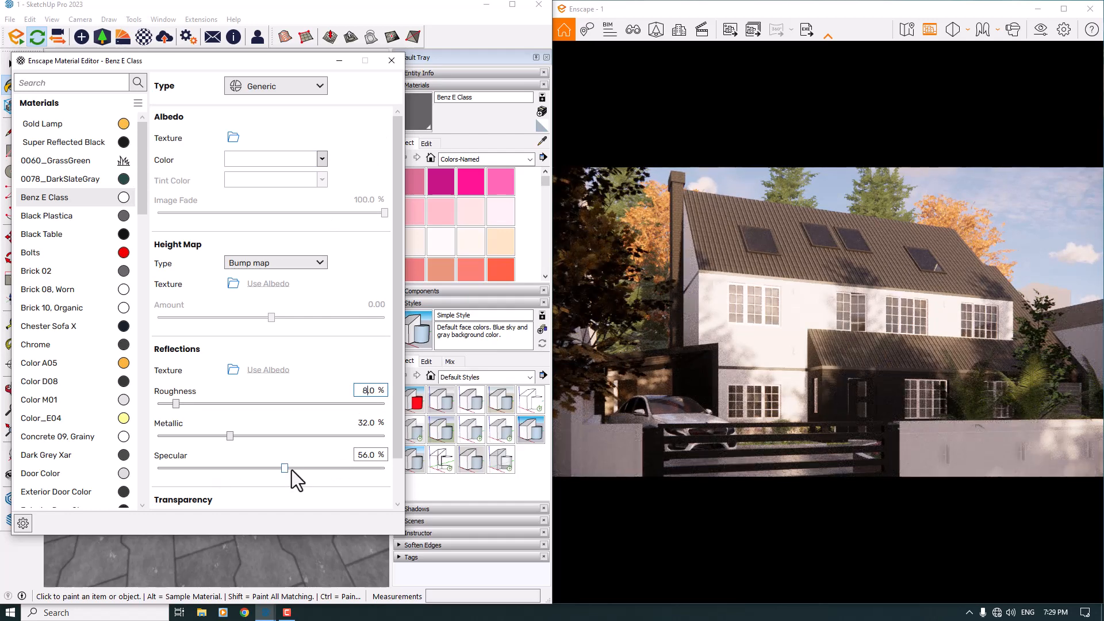
click(380, 456)
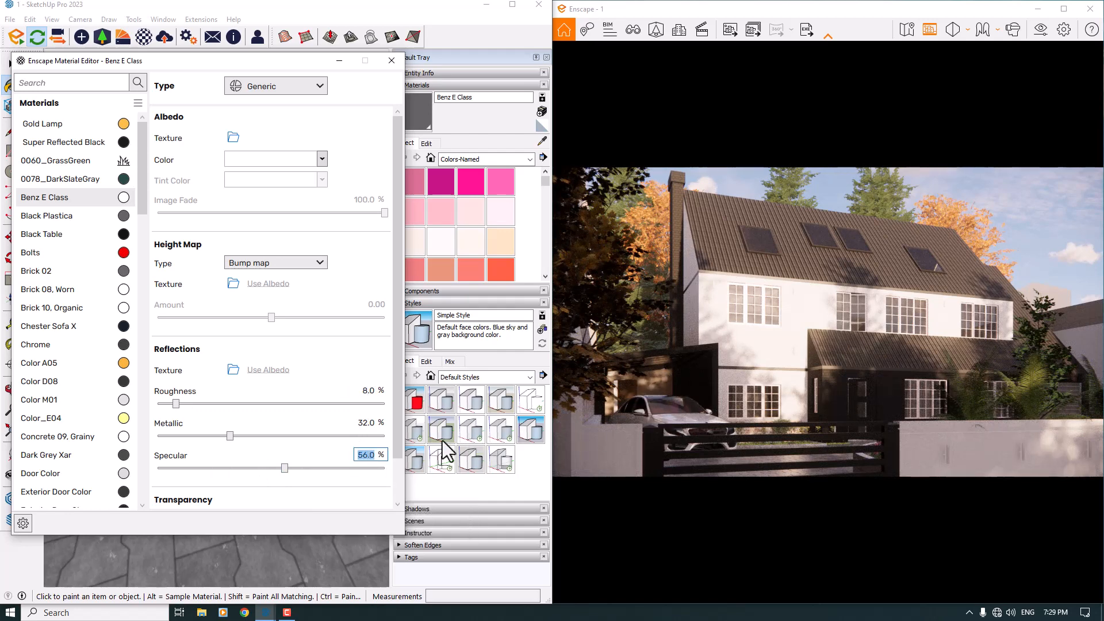
text(88)
key(Return)
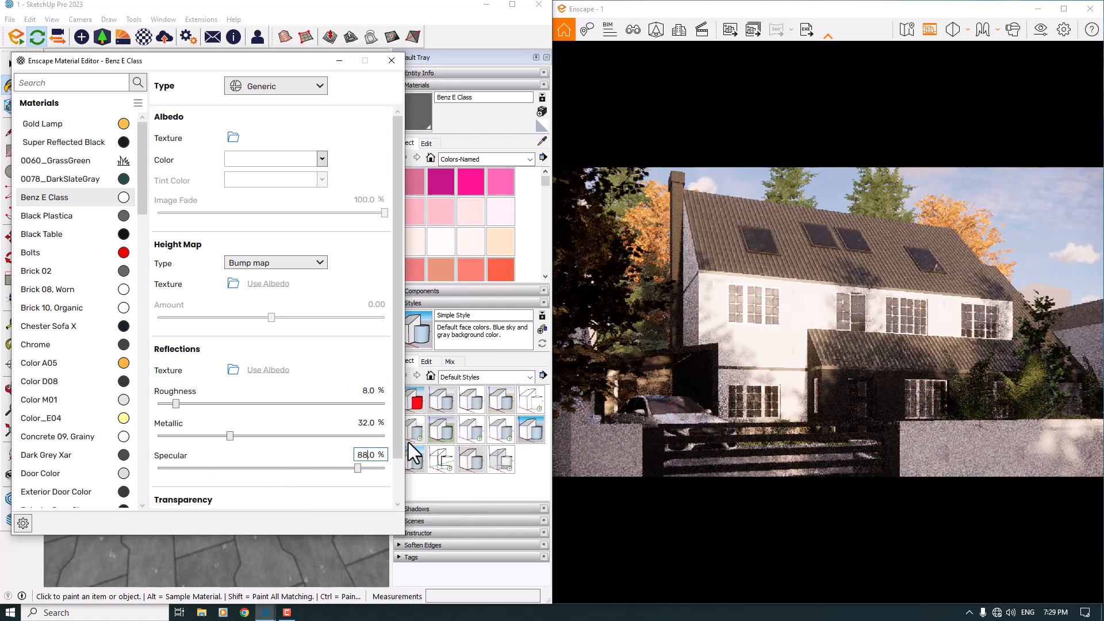
click(366, 423)
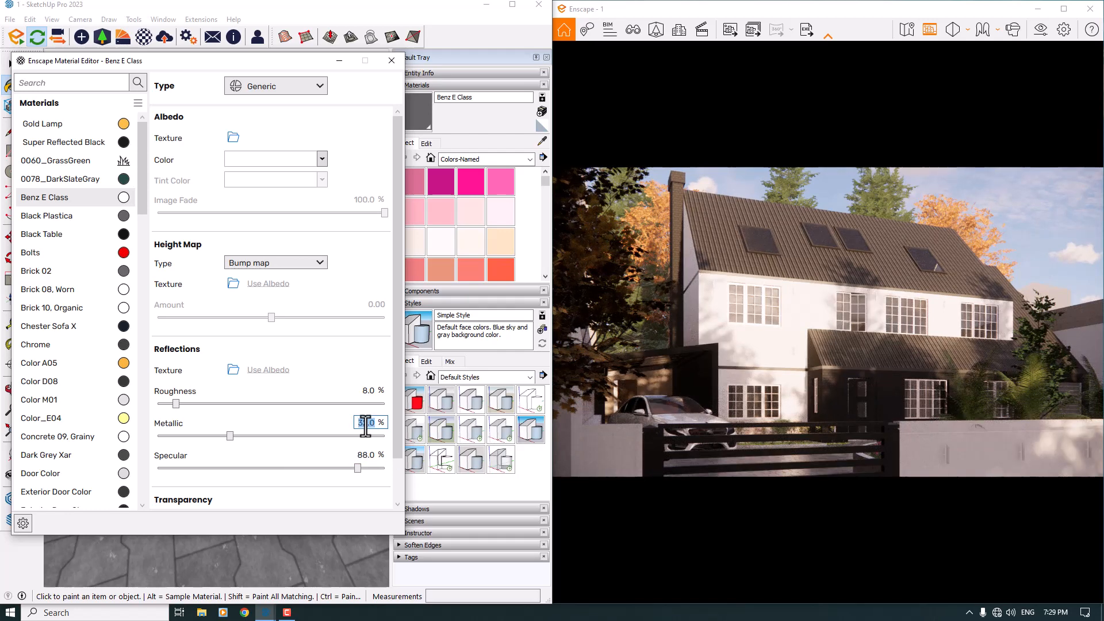
text(44)
key(Return)
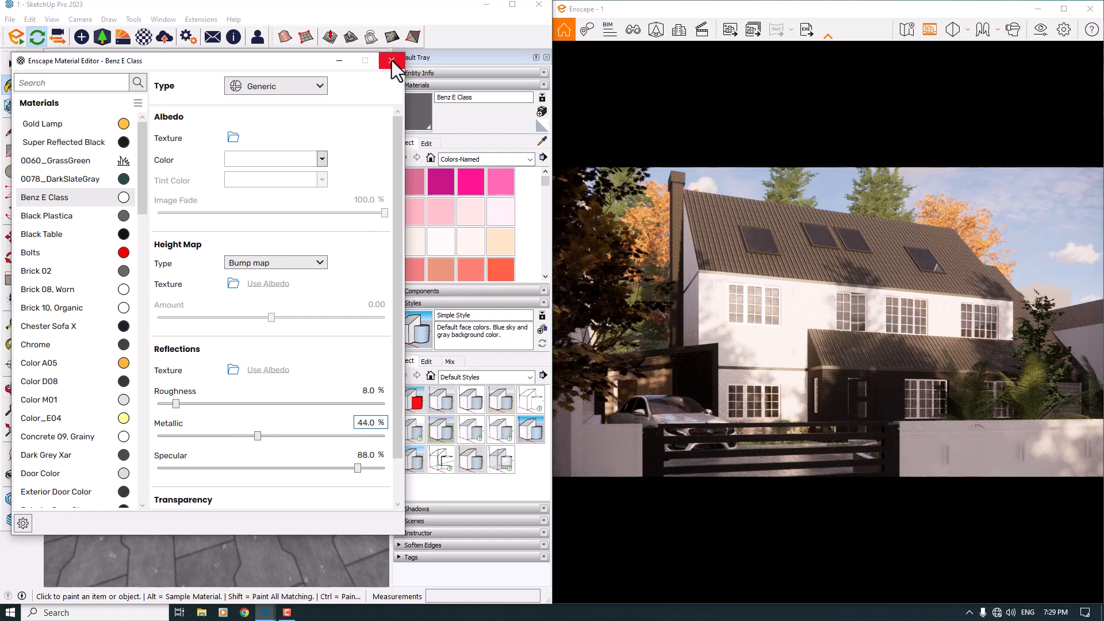
Sample the car's headlight glass in SketchUp and change its albedo colour to near-white
mouse_move(343, 66)
mouse_down()
mouse_move(855, 136)
mouse_move(983, 124)
mouse_up()
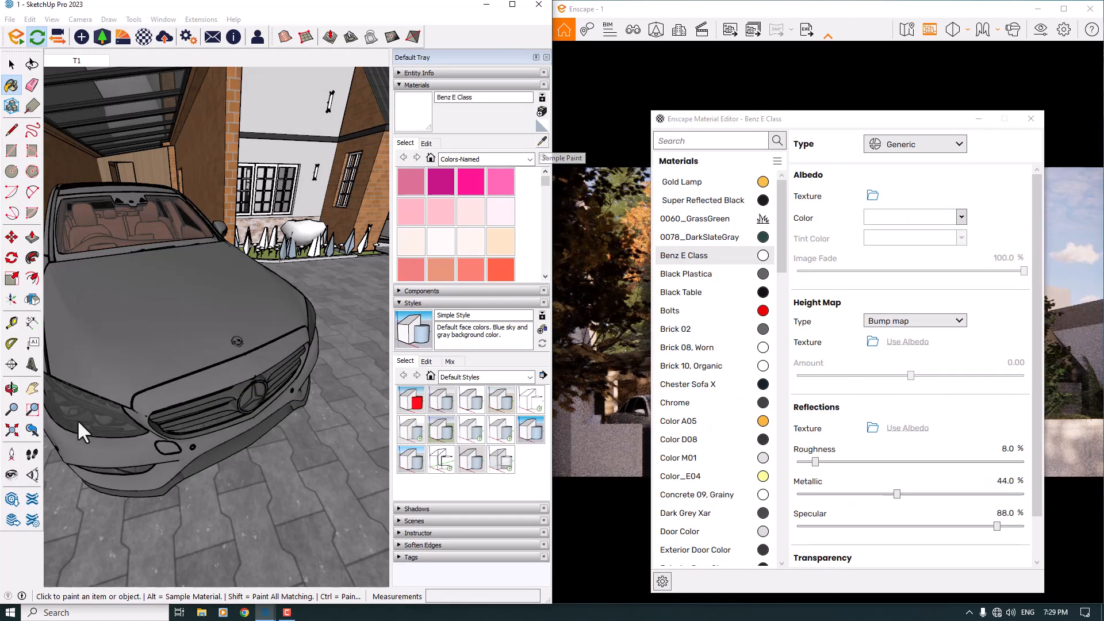
scroll(79, 423, up, 3)
scroll(77, 420, up, 2)
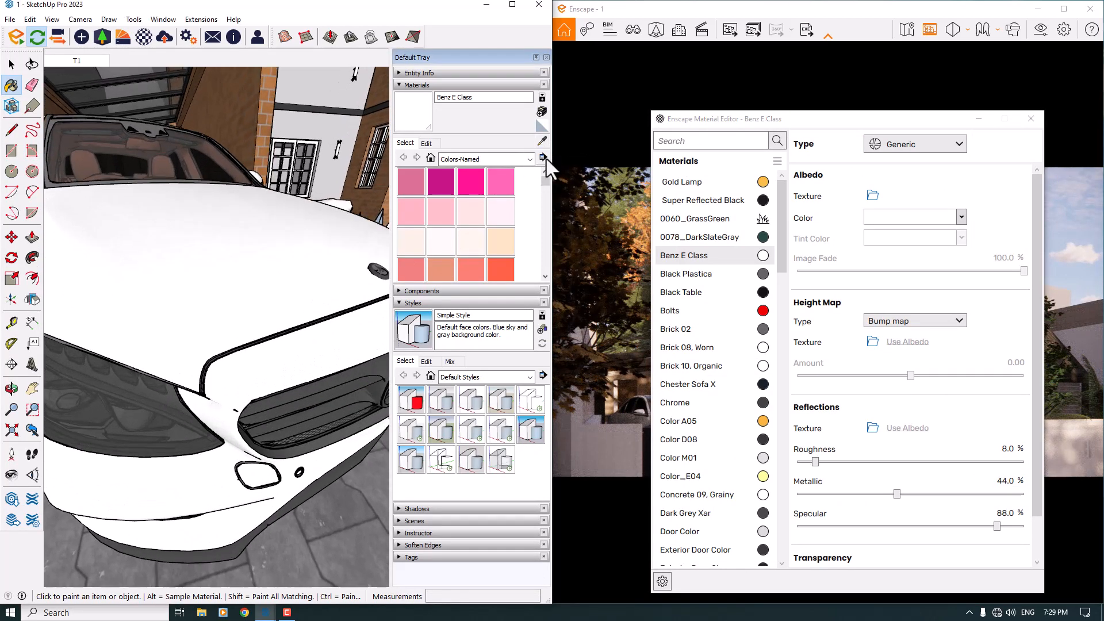
click(540, 143)
scroll(128, 416, up, 4)
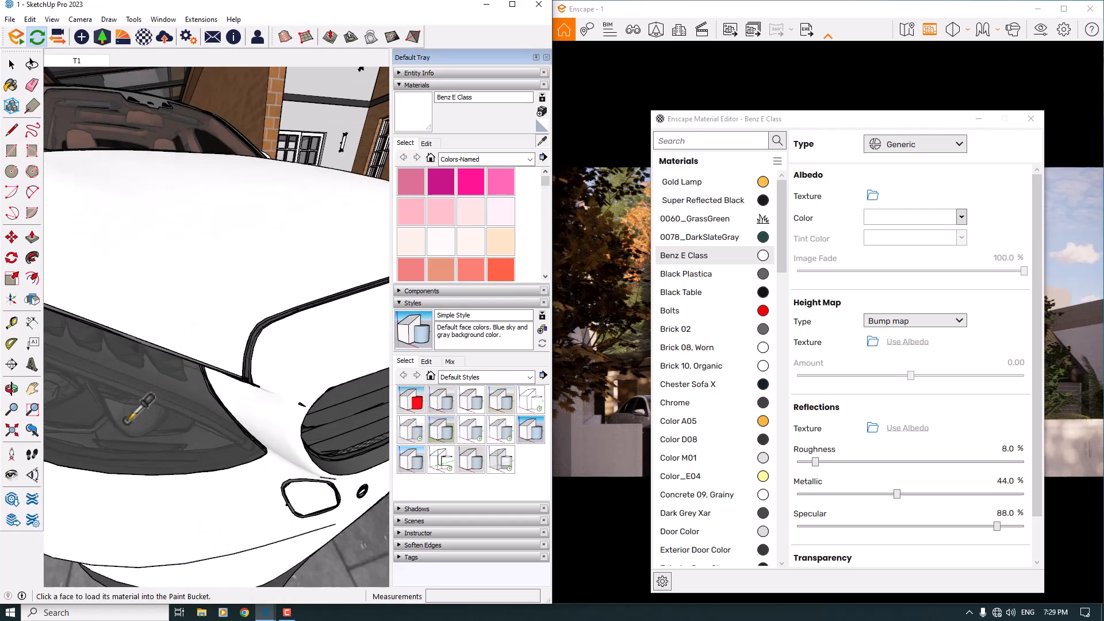
click(126, 419)
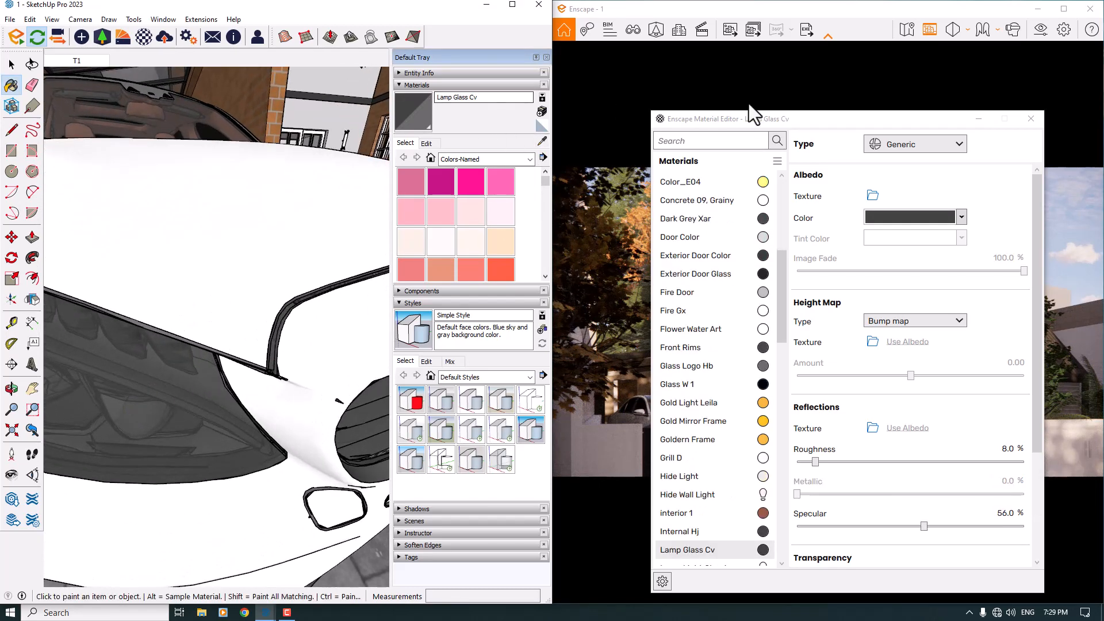
mouse_move(730, 119)
mouse_down()
mouse_move(498, 92)
mouse_move(146, 80)
mouse_up()
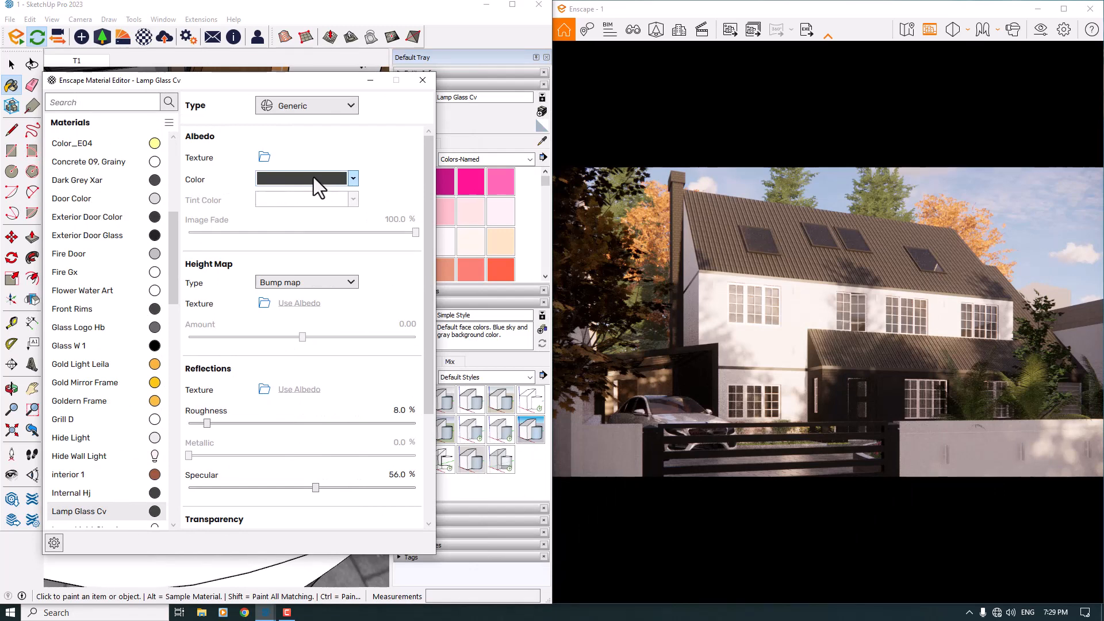
click(352, 179)
click(361, 236)
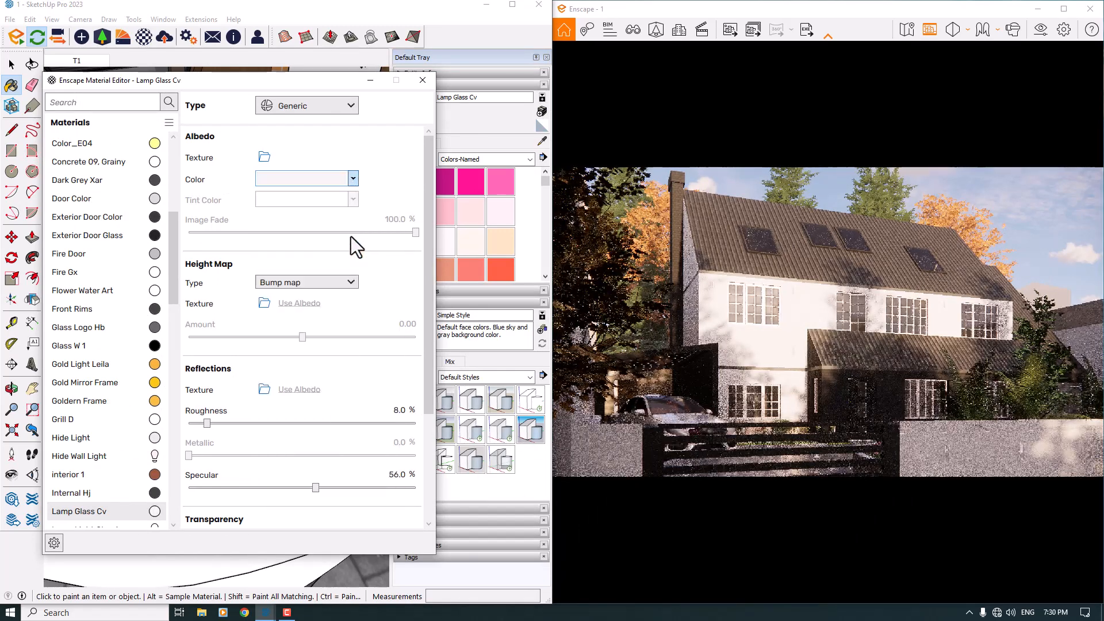
Make the headlight glass material self-illuminated with a luminance of 100,000 cd/m² and close the material editor
drag(427, 362, 409, 155)
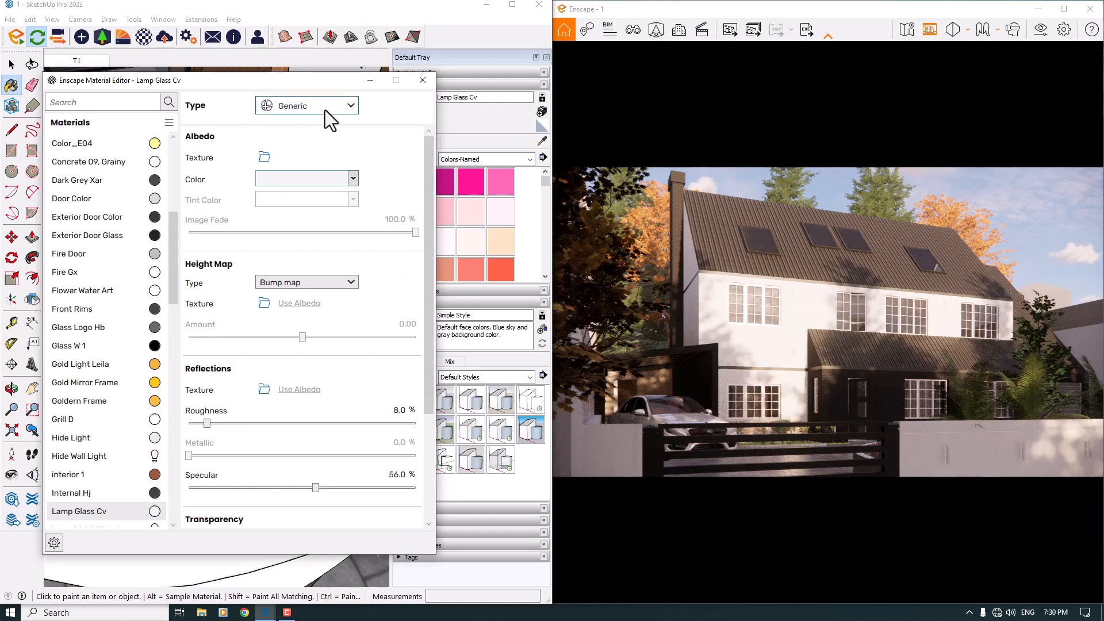
click(325, 109)
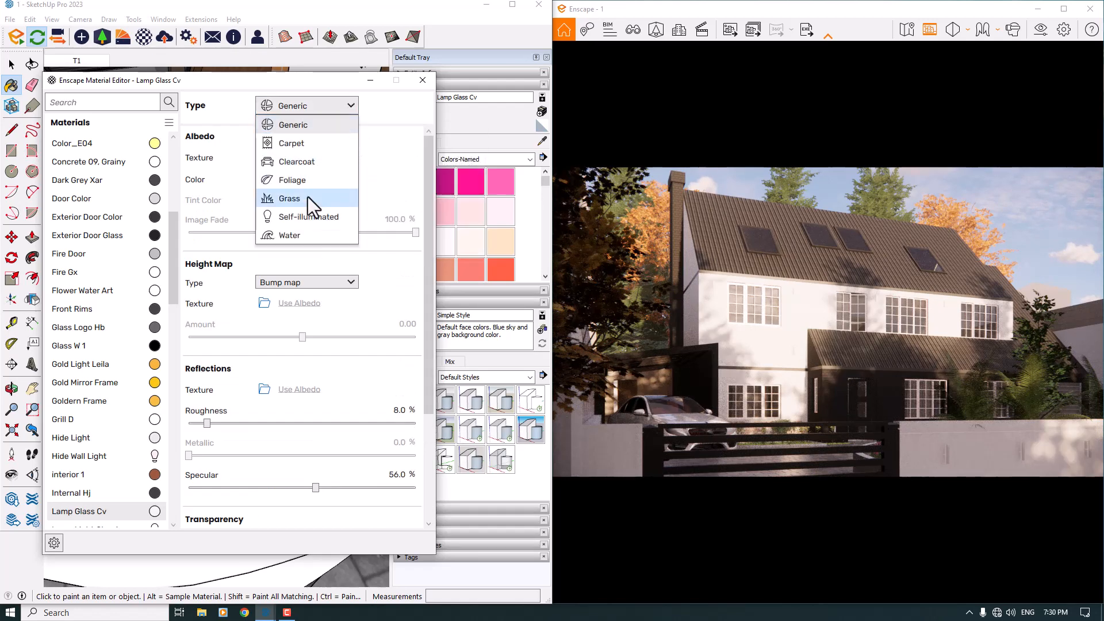
click(302, 217)
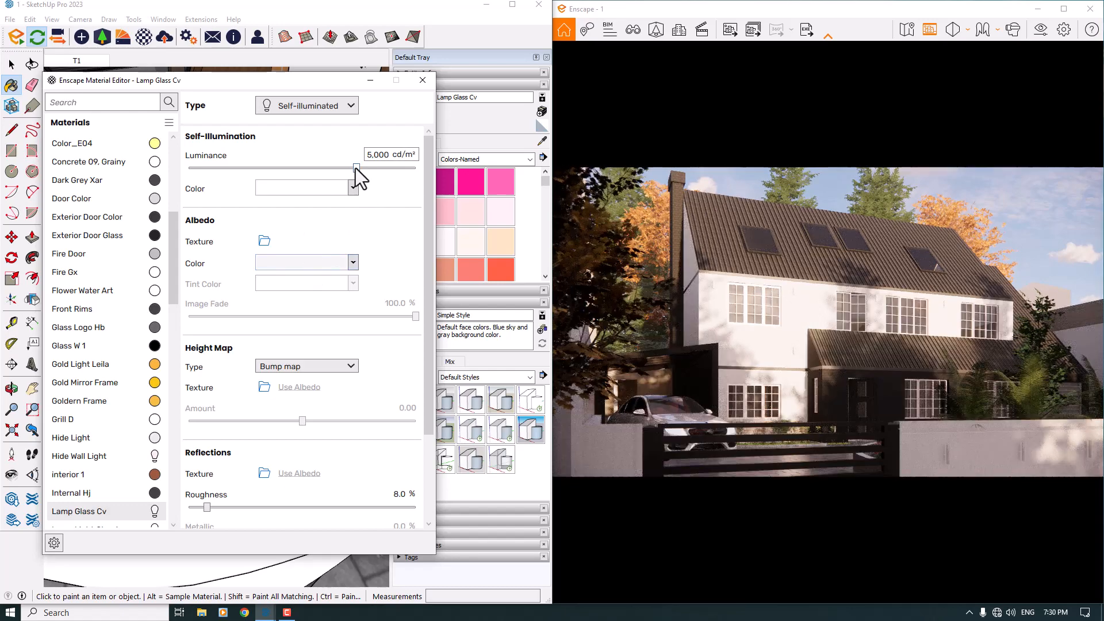
drag(356, 167, 362, 168)
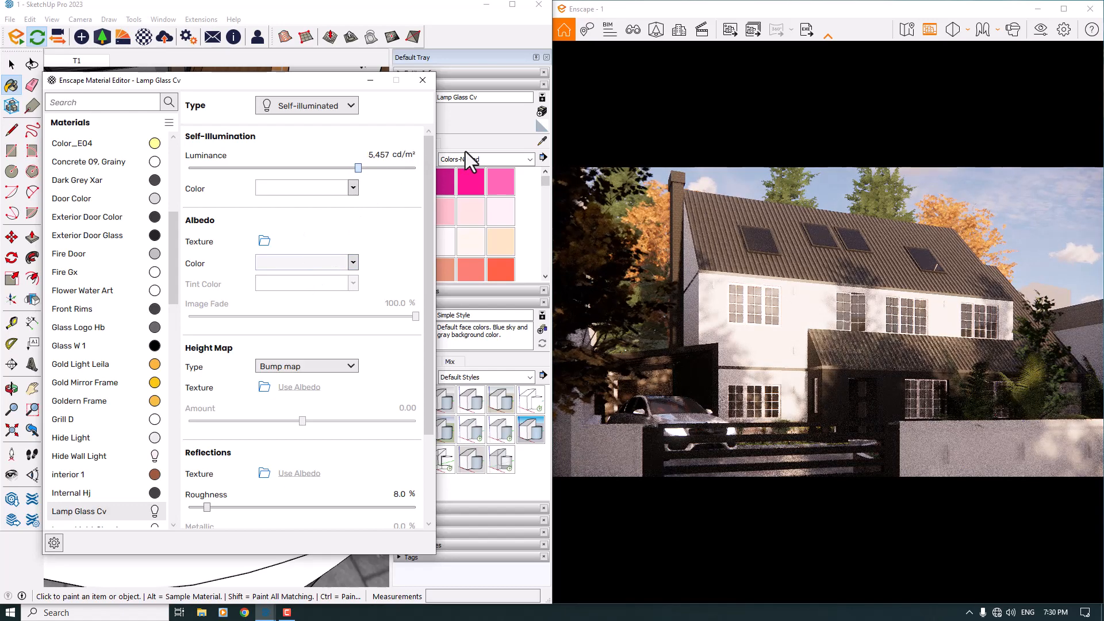
drag(689, 394, 418, 295)
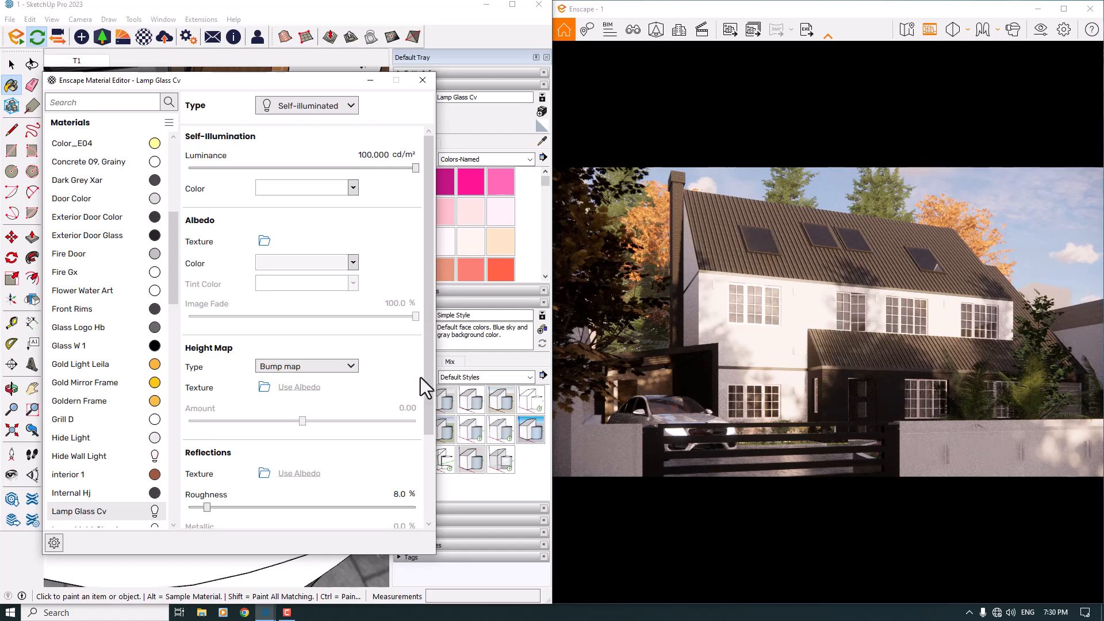
drag(428, 387, 430, 478)
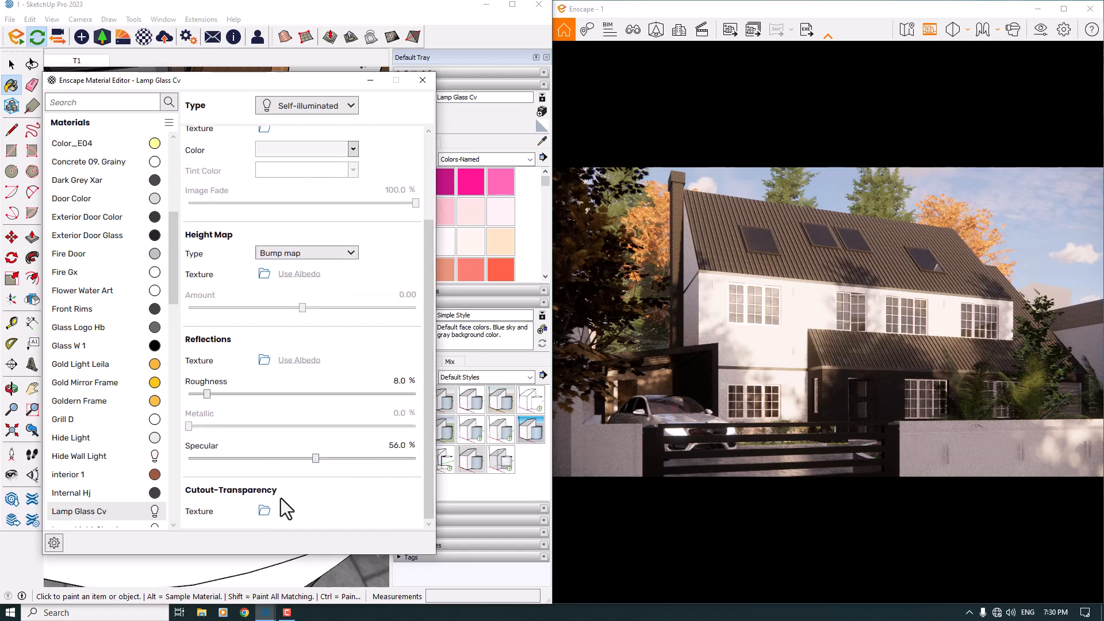
scroll(432, 425, up, 3)
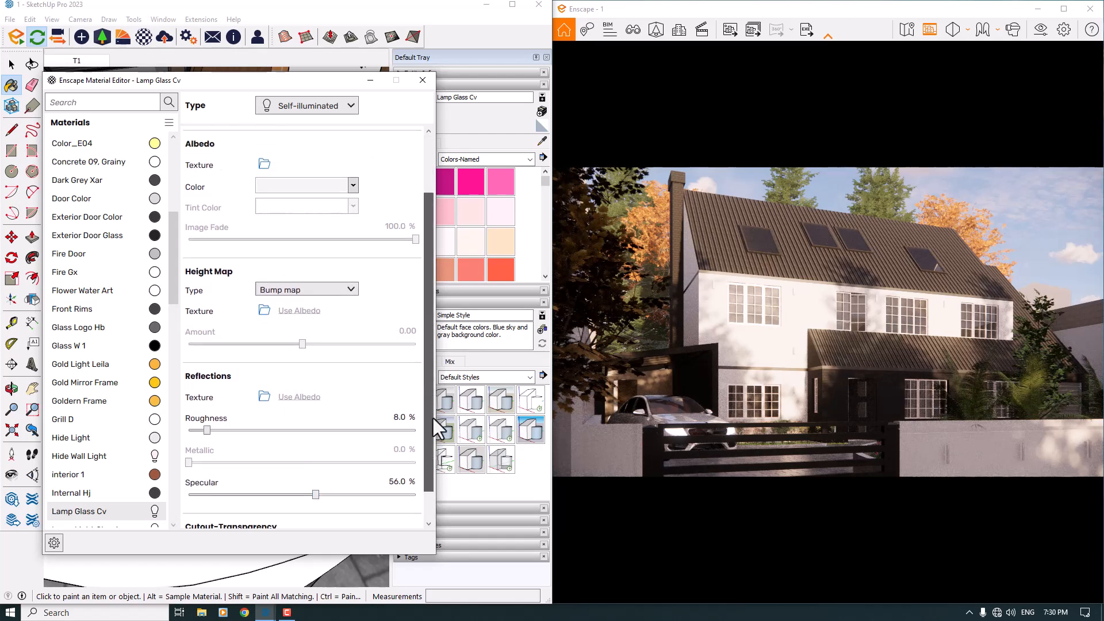
drag(430, 354, 405, 533)
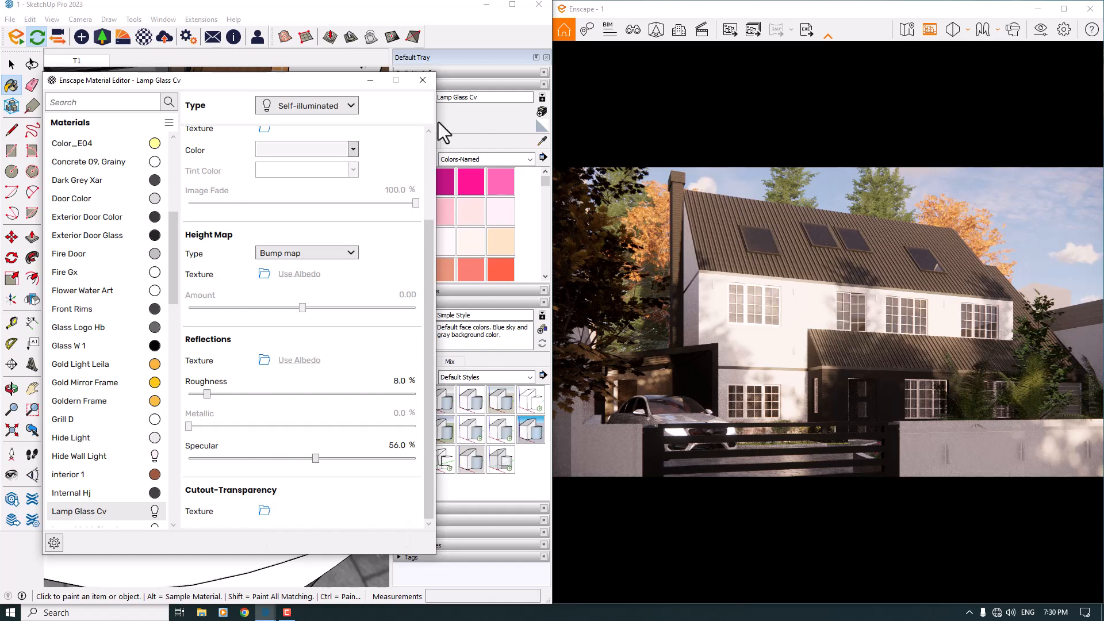
click(423, 87)
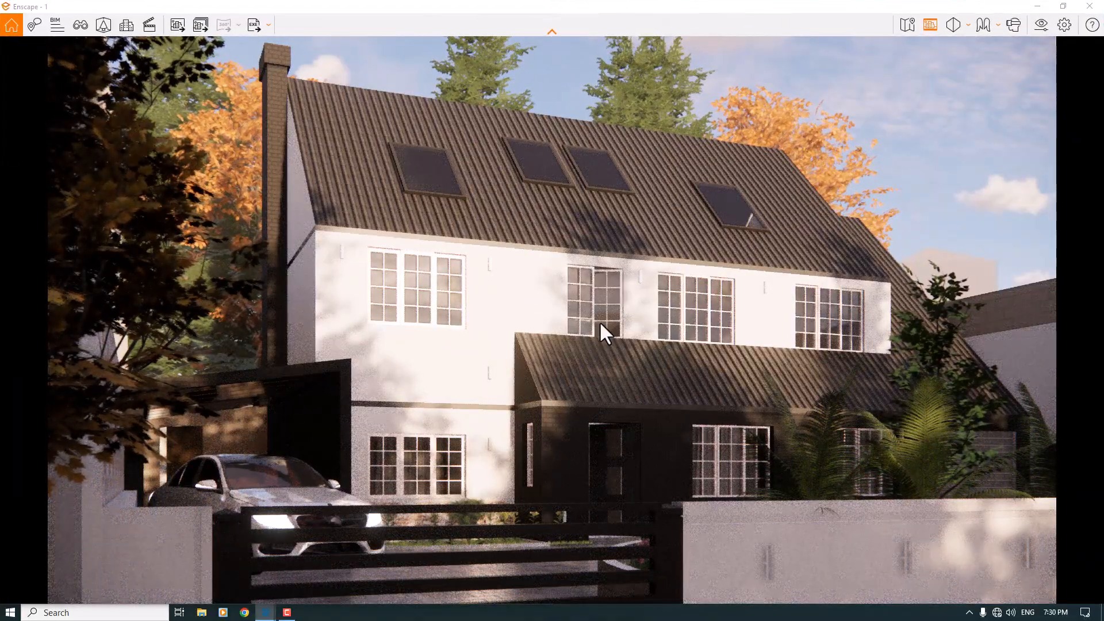
Shift the sun's time of day to 06:22 in Enscape and place its window back beside SketchUp
shift+right_drag(599, 321, 542, 321)
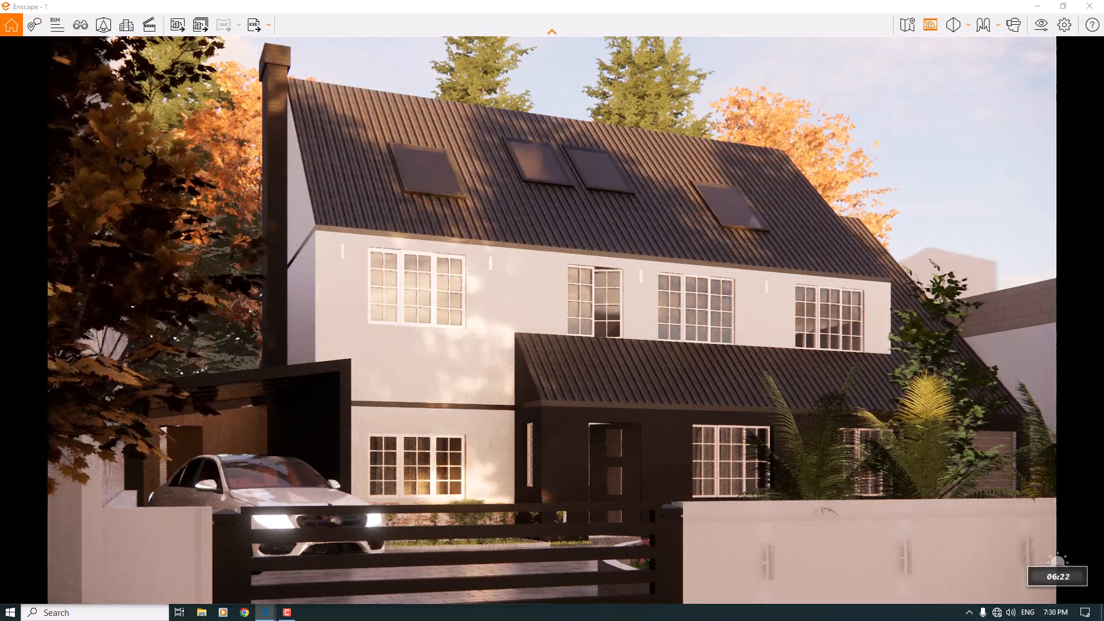
double_click(833, 10)
key(super+Right)
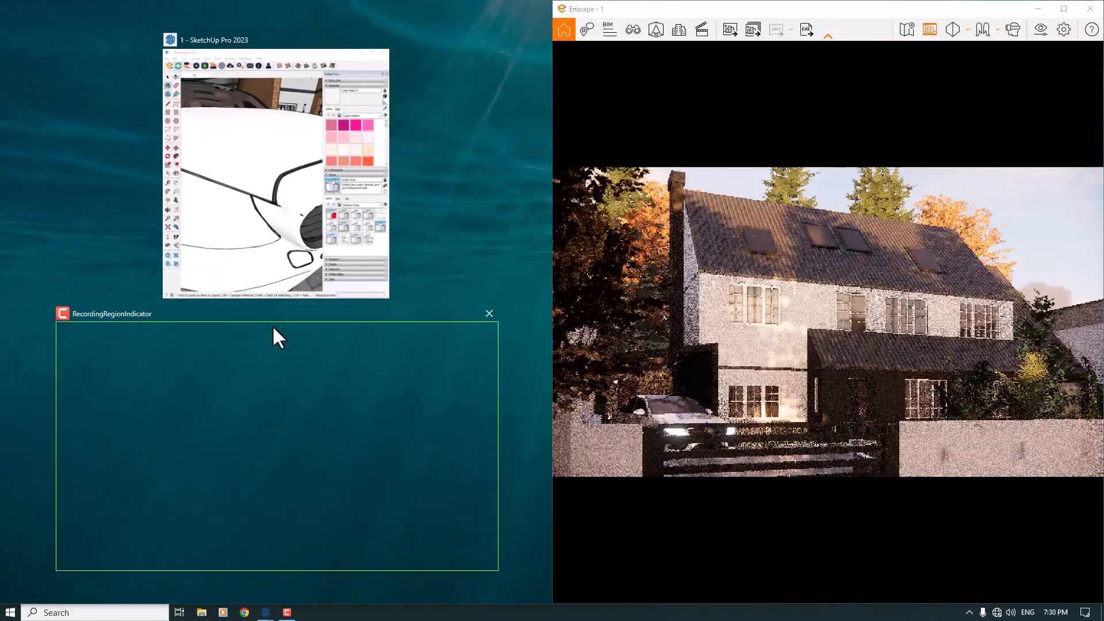
Hide the driveway gate group in front of the parked car in the SketchUp model
click(247, 241)
scroll(292, 225, down, 3)
middle_drag(292, 224, 177, 300)
scroll(246, 198, down, 4)
key(space)
scroll(246, 198, down, 8)
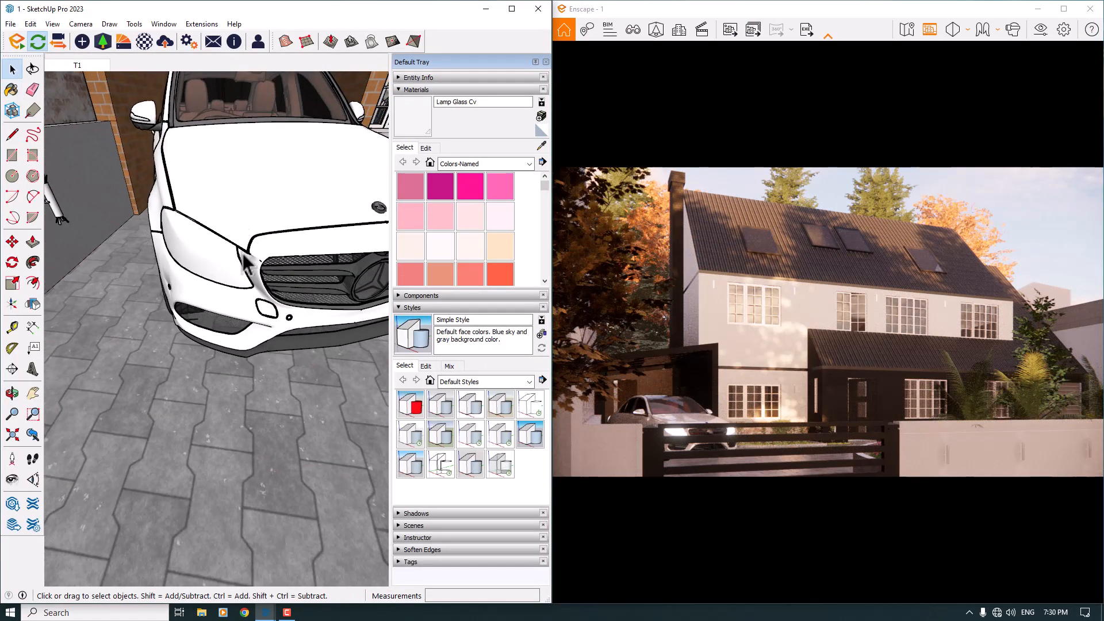
scroll(208, 281, down, 6)
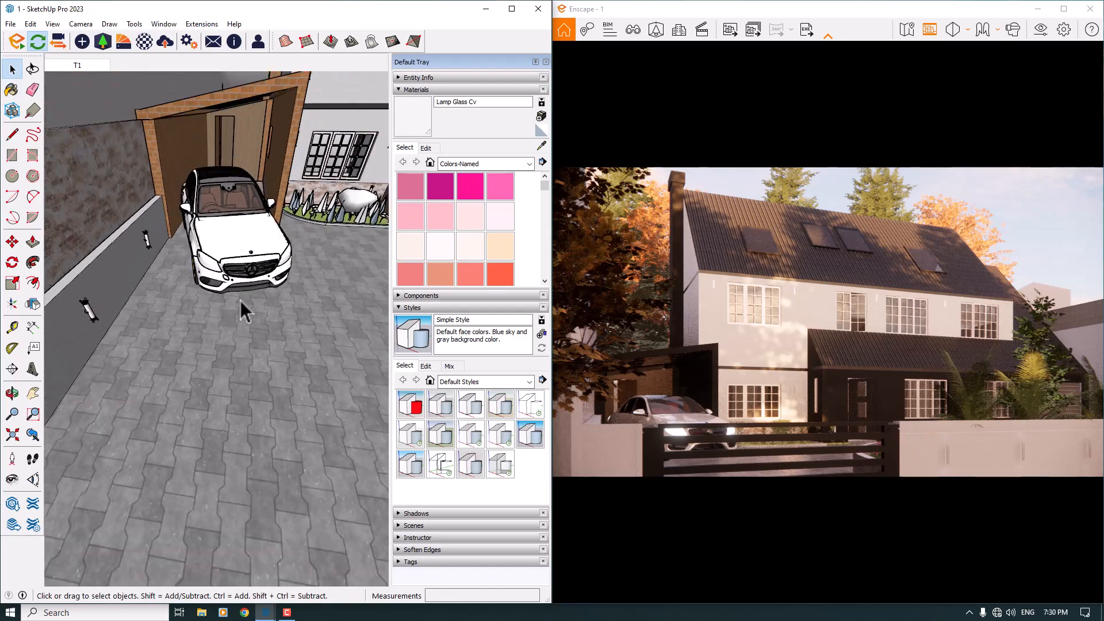
shift+middle_drag(226, 406, 236, 223)
right_click(236, 223)
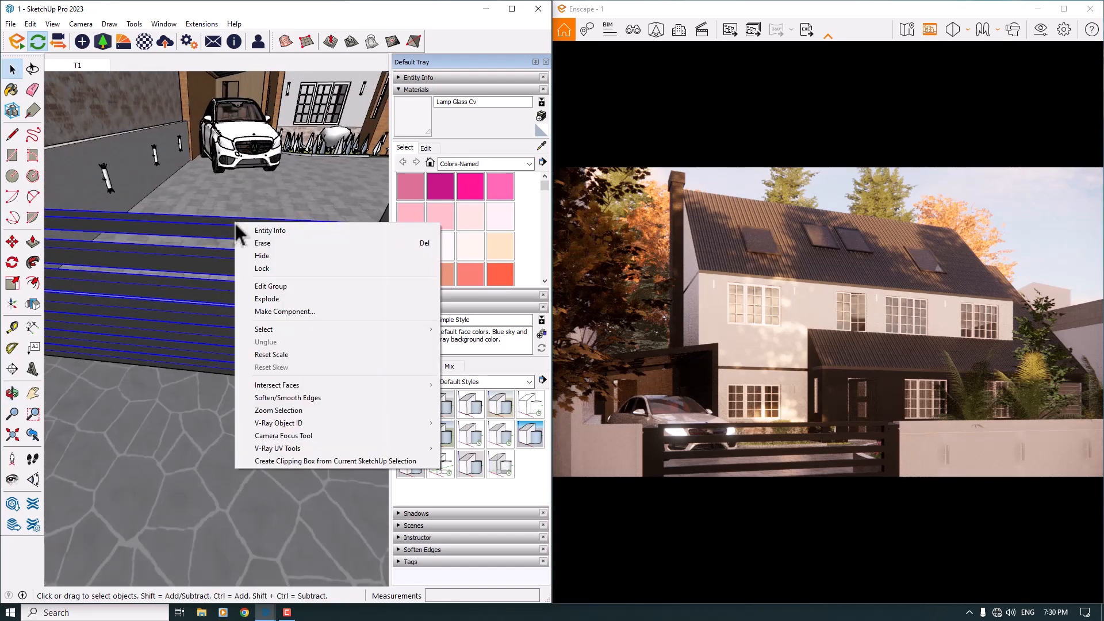
click(260, 253)
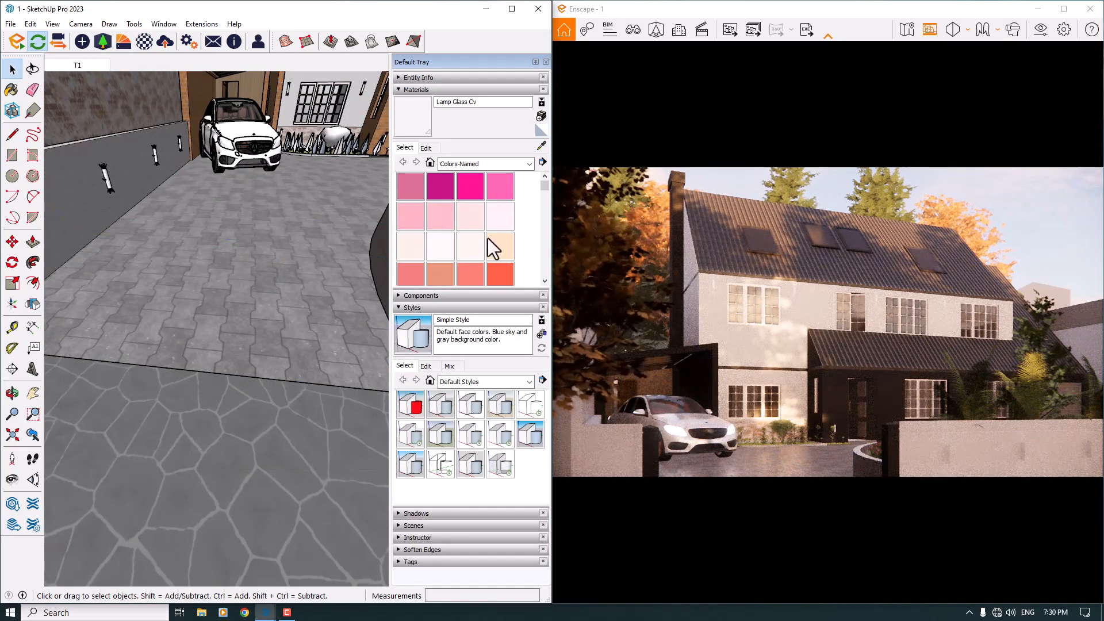
Maximise Enscape and set the camera's horizontal field of view to 54° in the visual settings
click(1063, 9)
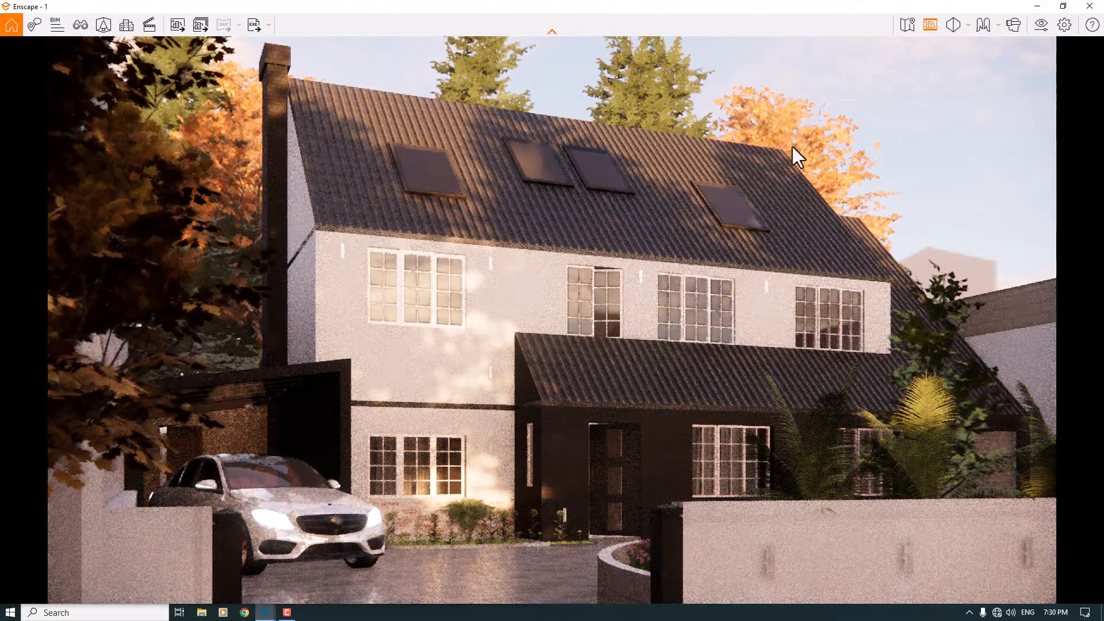
click(1041, 26)
drag(917, 49, 823, 50)
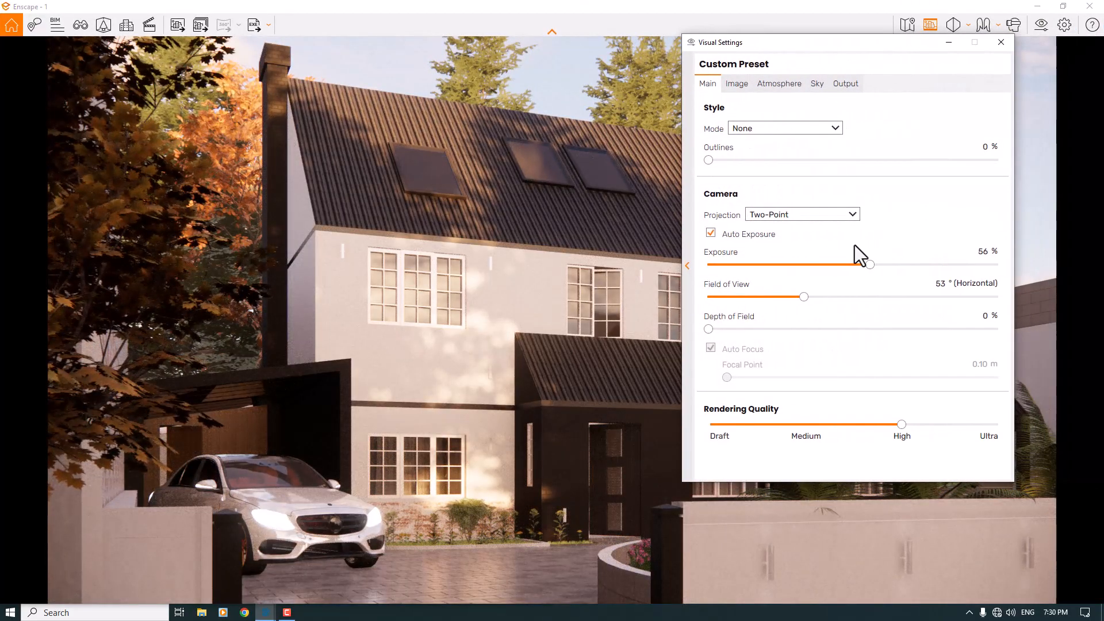
text(4)
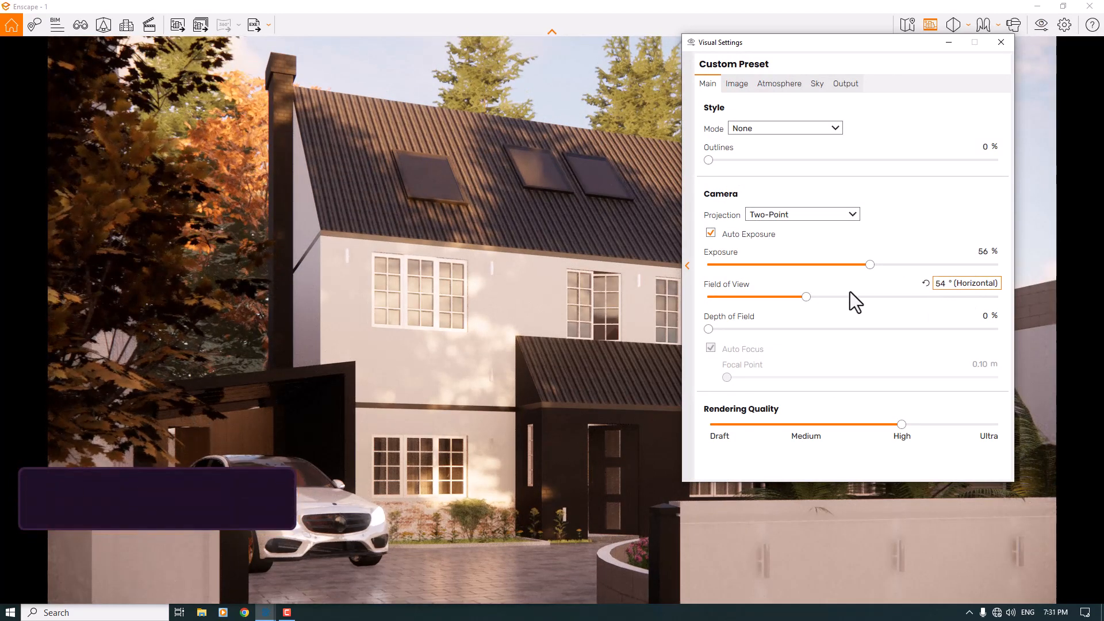
Add a 16% depth of field to the camera with auto focus off and the focal point at 18.10 m
drag(709, 332, 714, 332)
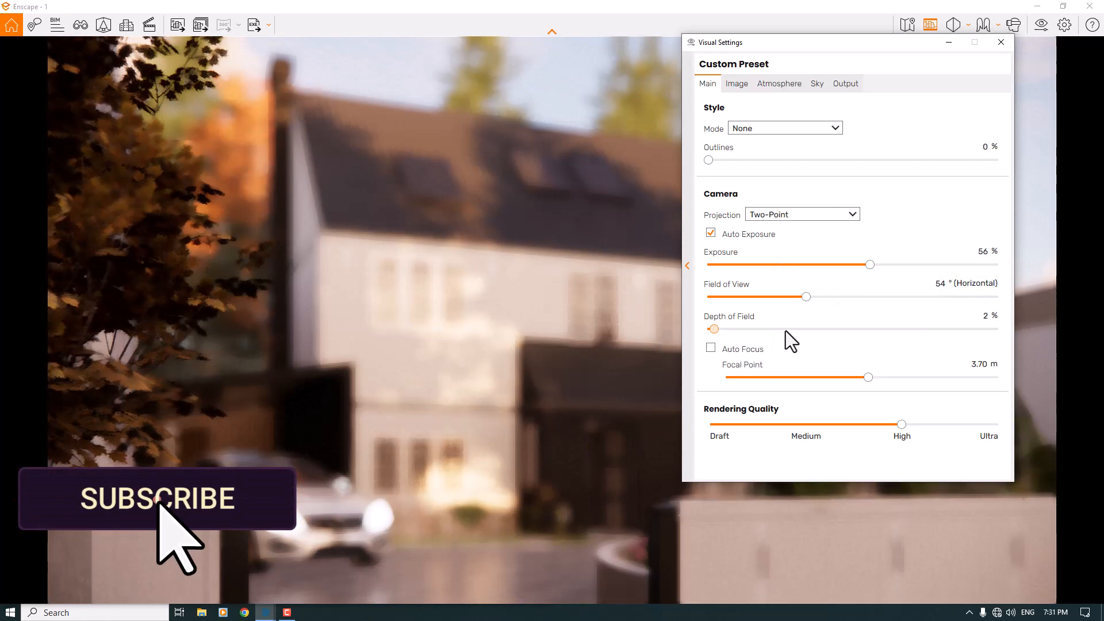
click(710, 348)
click(711, 349)
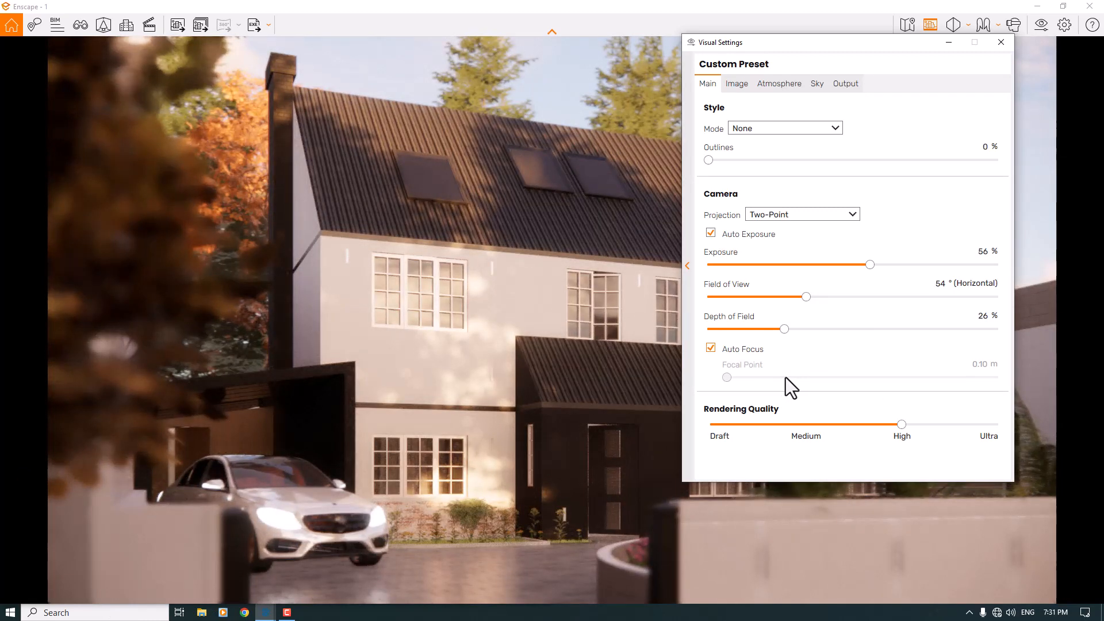
click(712, 349)
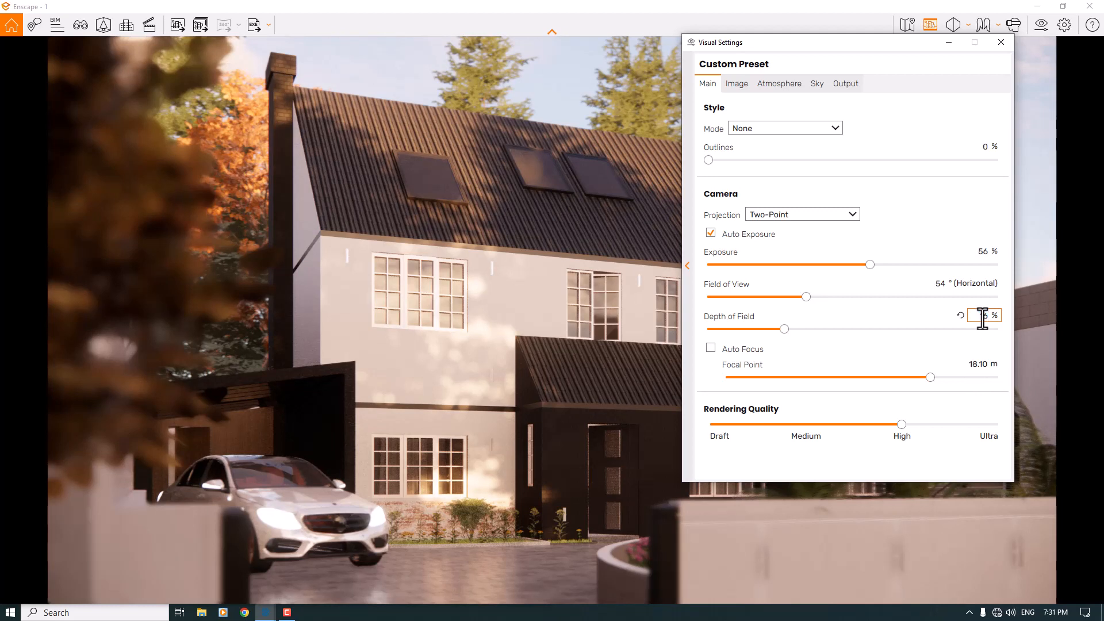
key(Return)
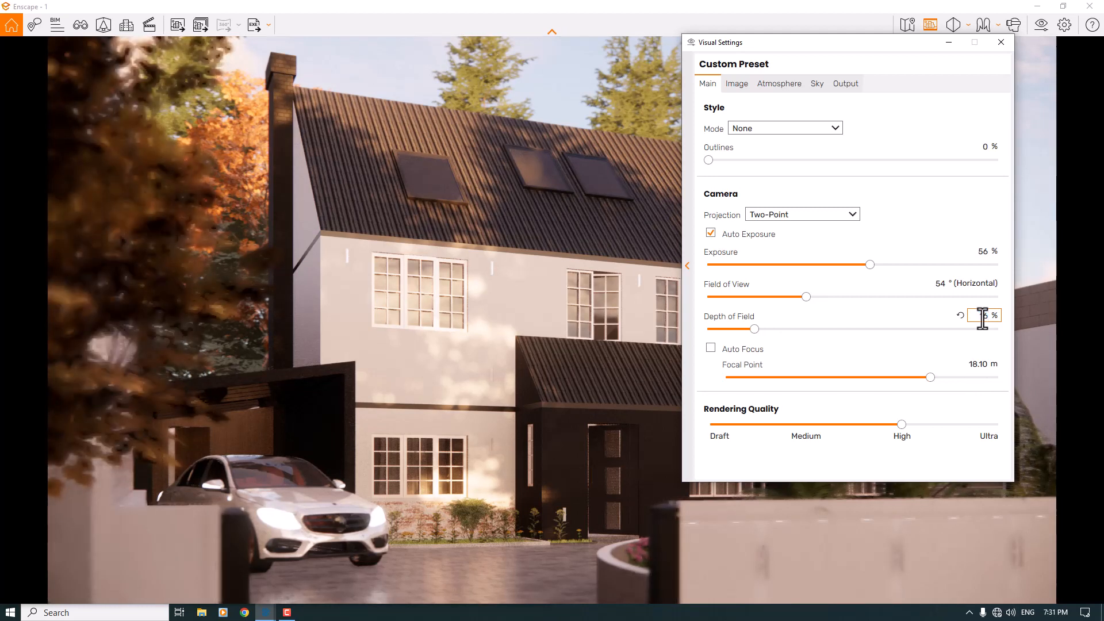
Set the image corrections to auto contrast, a colour temperature of 7,700 K and 101% saturation
click(736, 80)
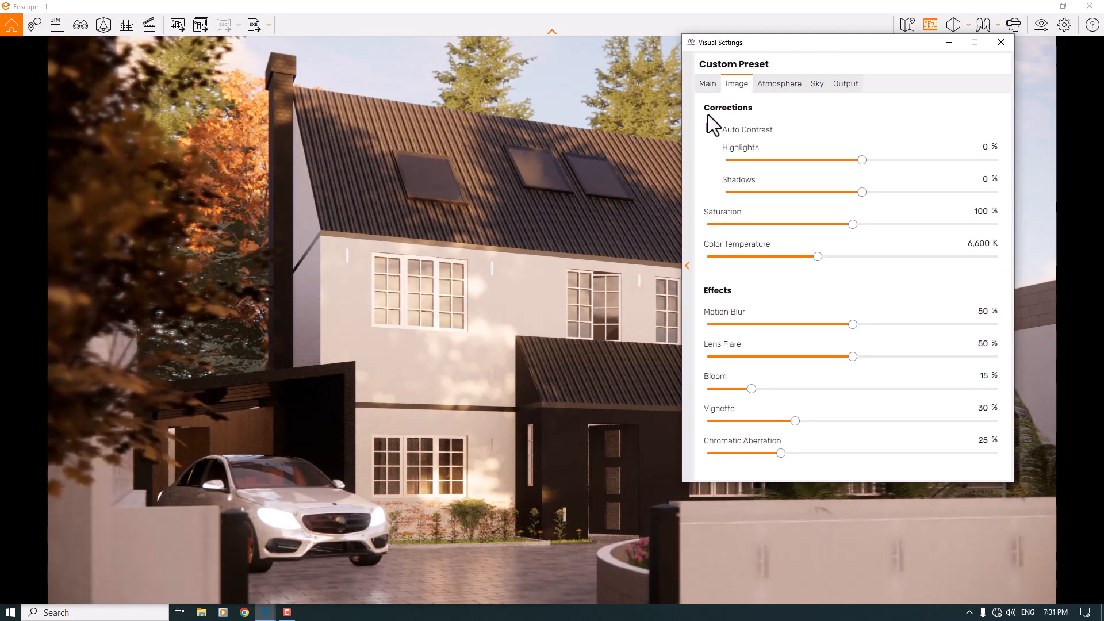
click(711, 130)
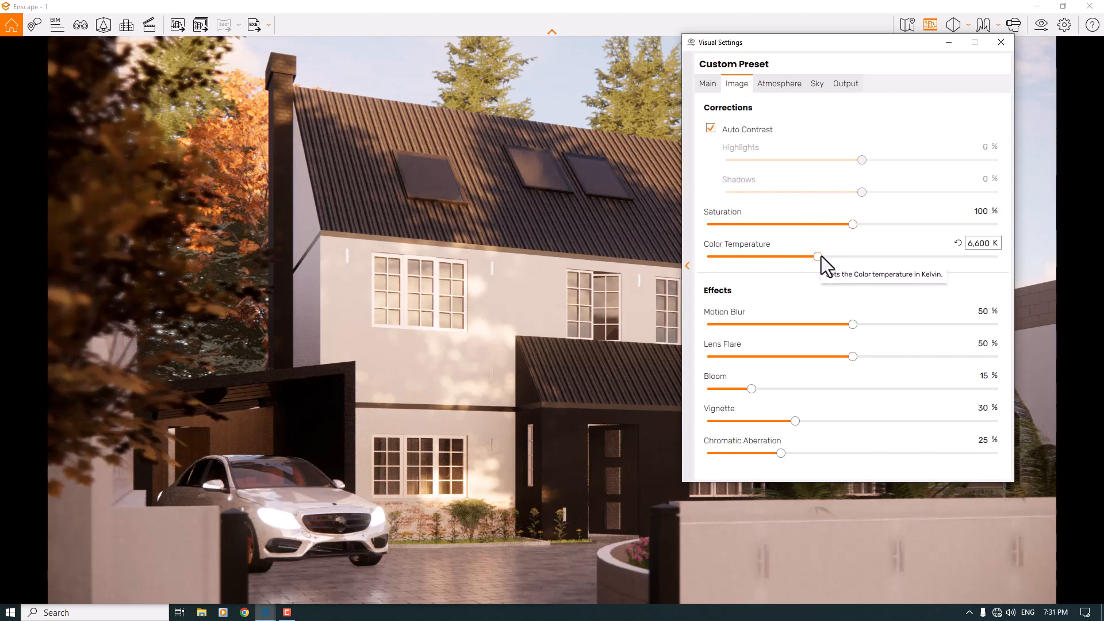
drag(819, 256, 762, 253)
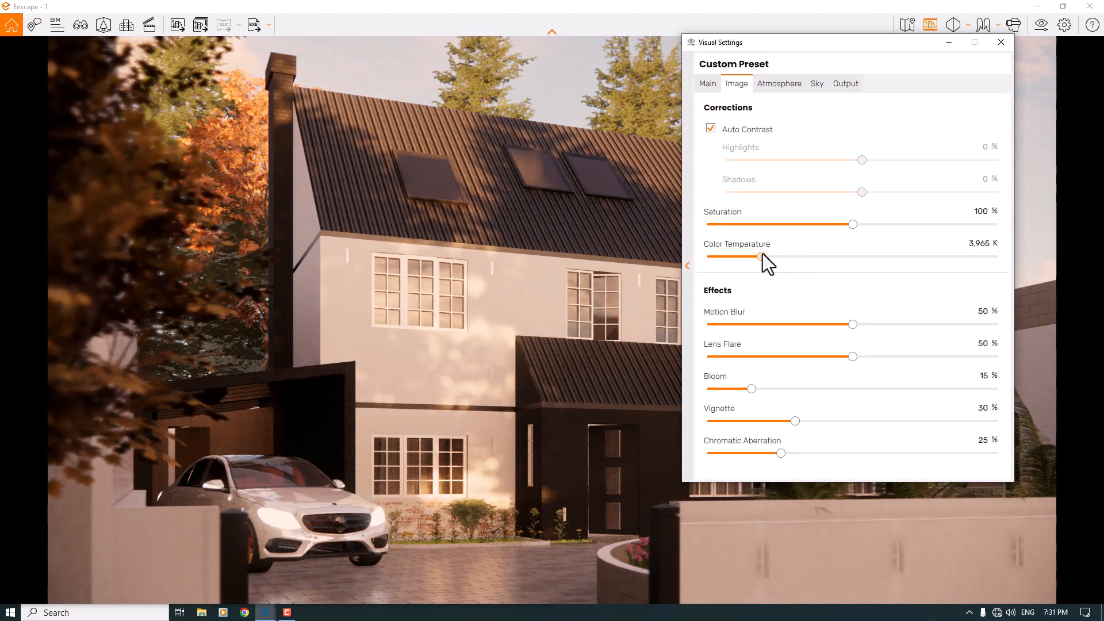
drag(762, 254, 854, 251)
click(971, 243)
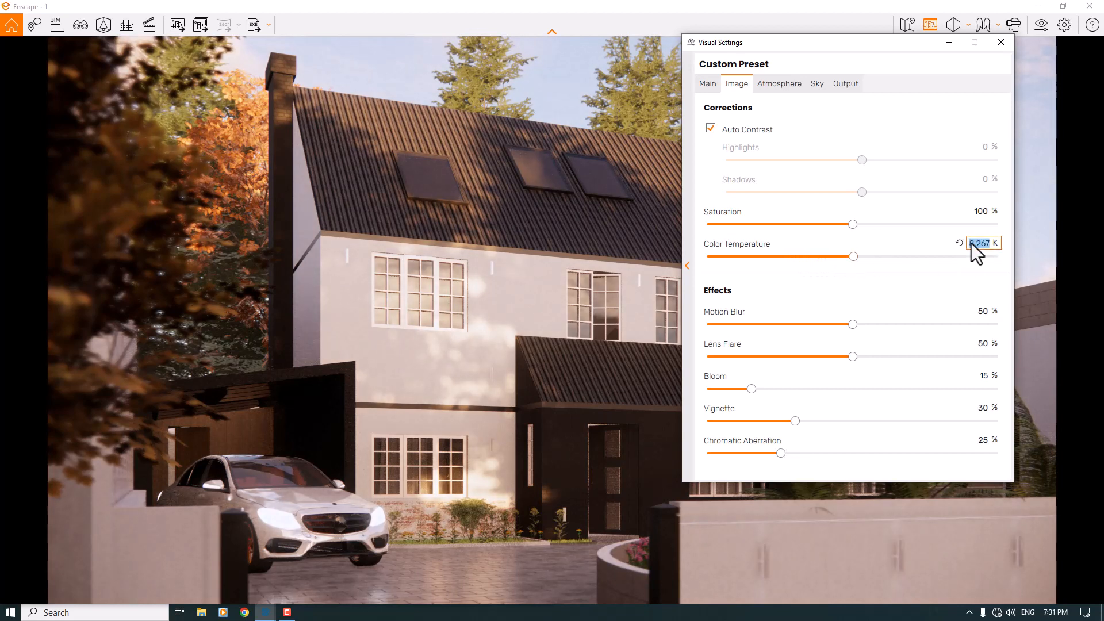
text(7700)
key(Return)
click(983, 211)
Reduce the image effects to 0% motion blur, 0% bloom and 34% lens flare
drag(852, 324, 668, 329)
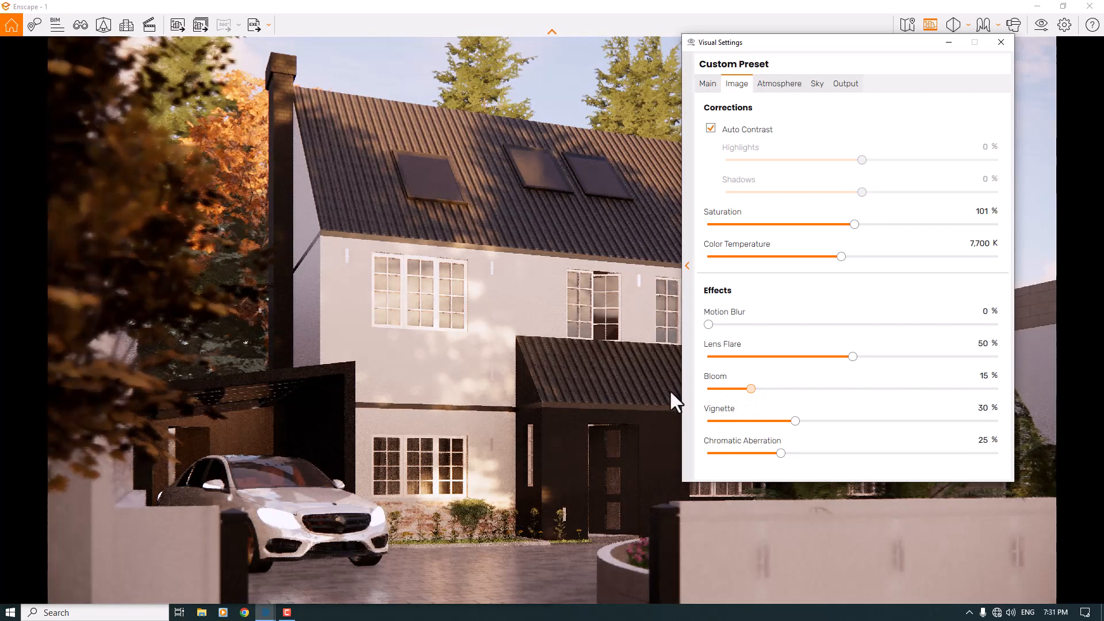
drag(750, 389, 668, 392)
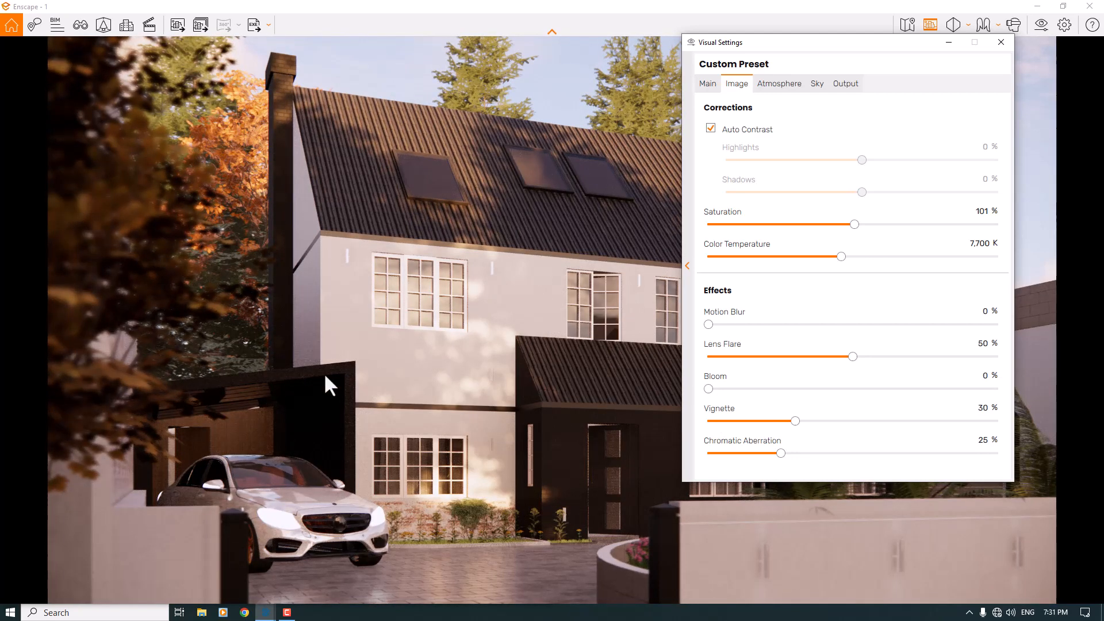
click(991, 340)
key(Return)
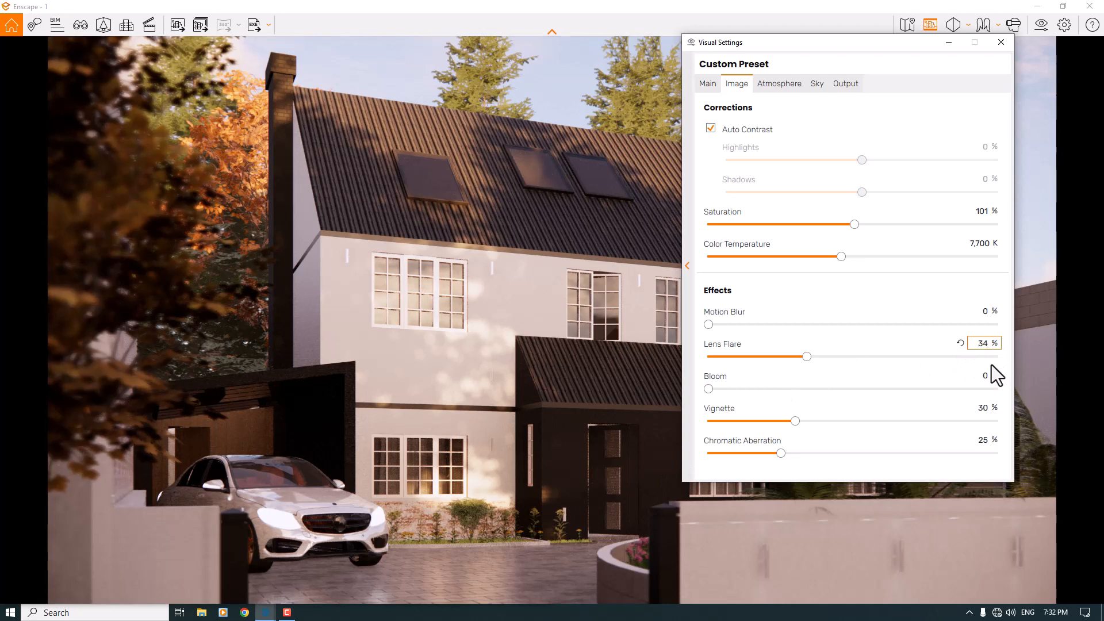
Set the vignette to 10% and the chromatic aberration to 0%
click(985, 406)
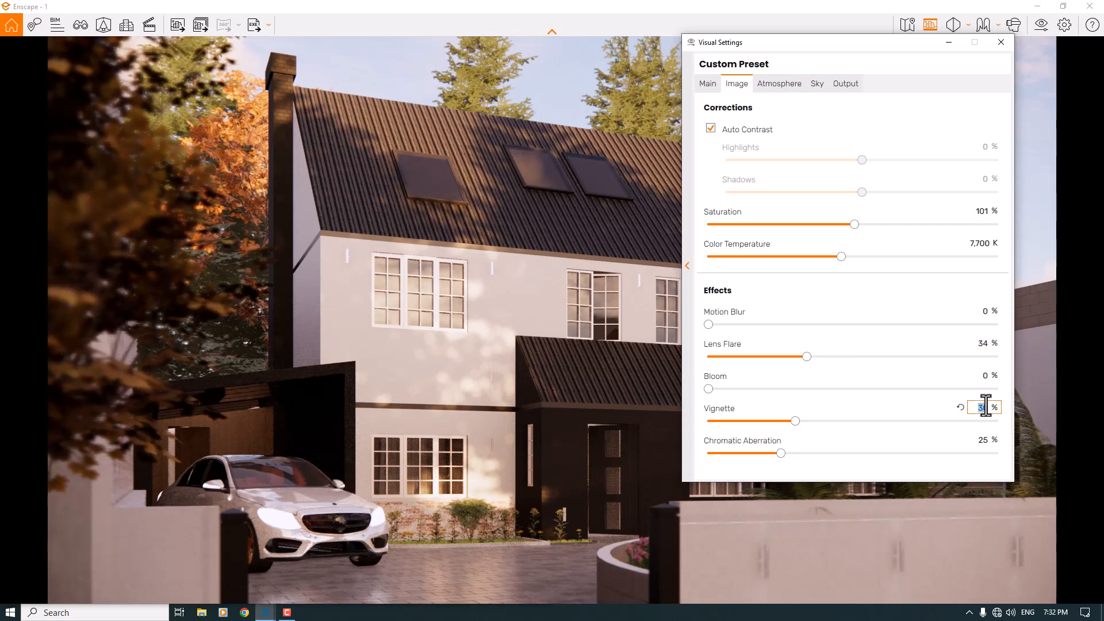
text(10)
key(Return)
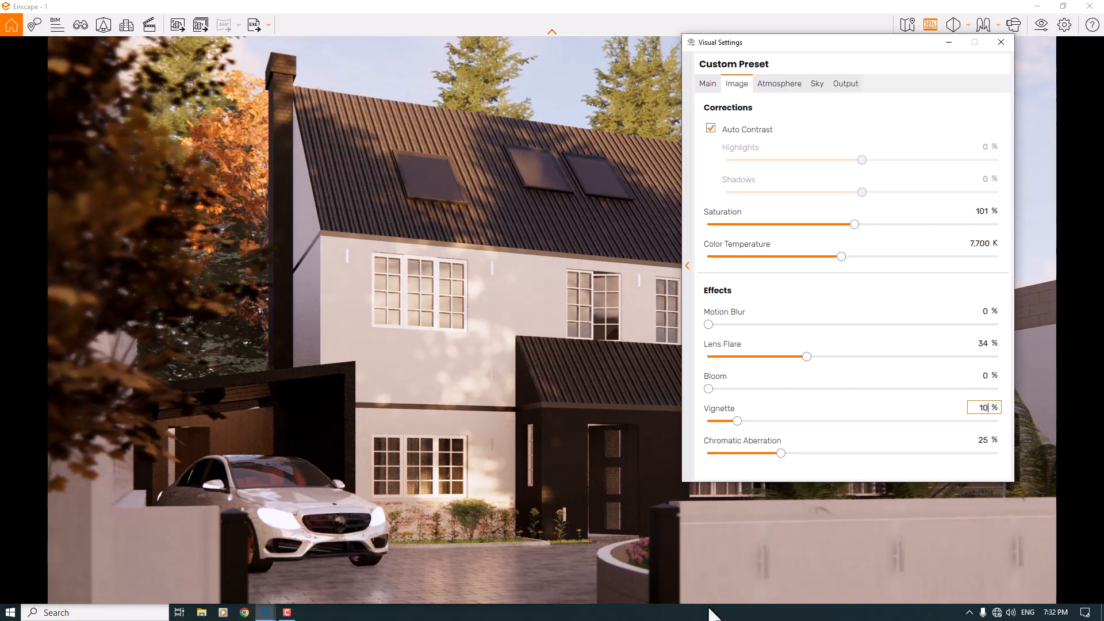
click(983, 441)
text(0)
Remove the atmospheric fog by setting its intensity to 0%
click(779, 84)
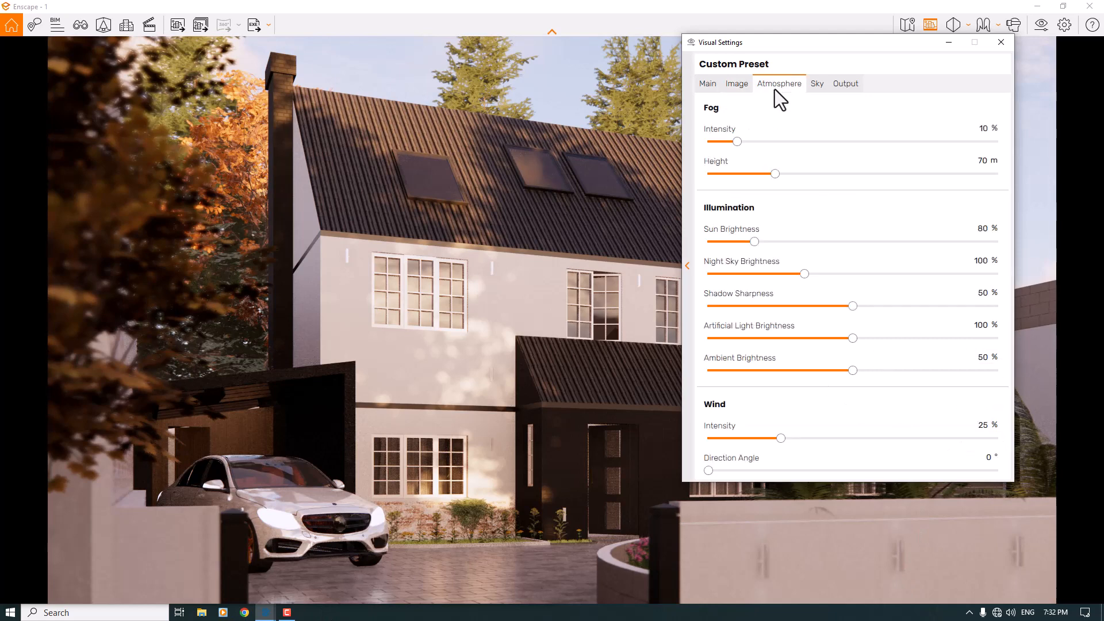
click(741, 142)
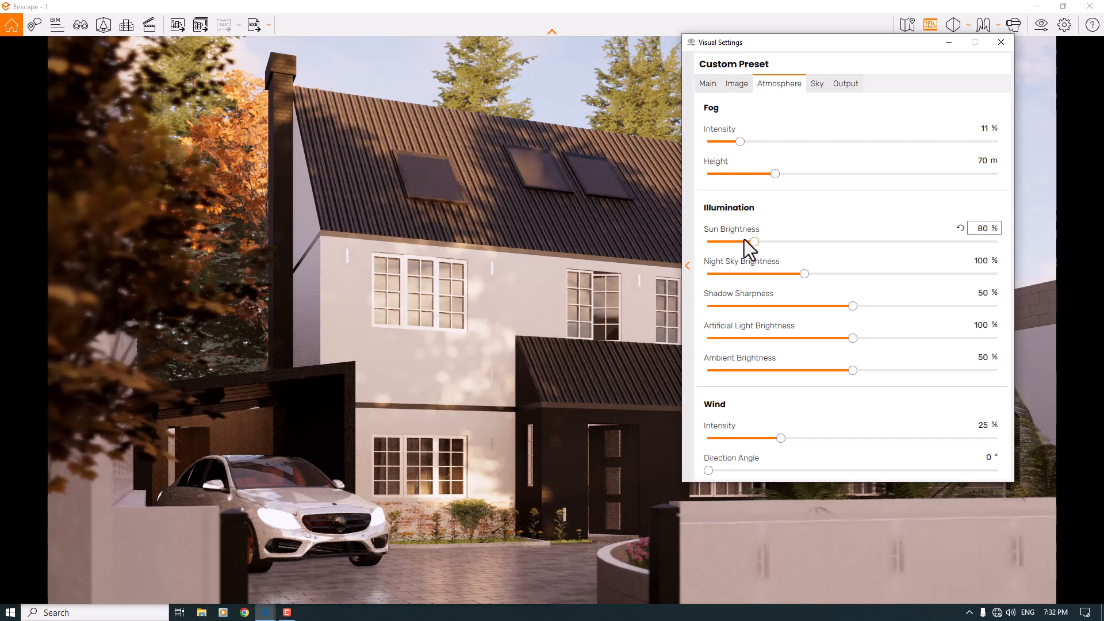
drag(741, 140, 732, 141)
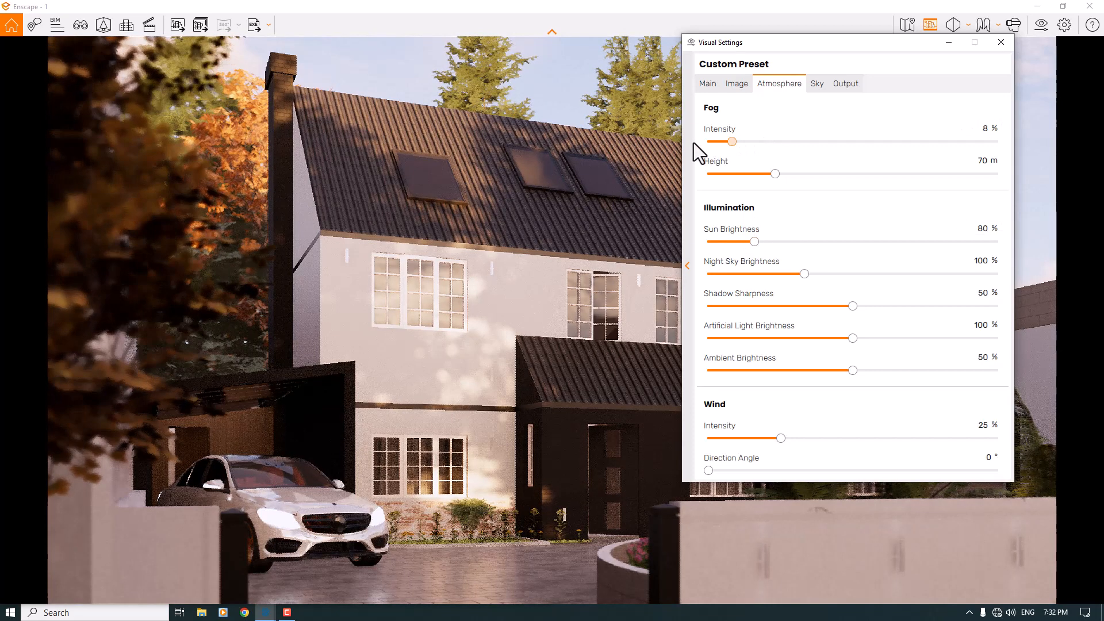
click(987, 128)
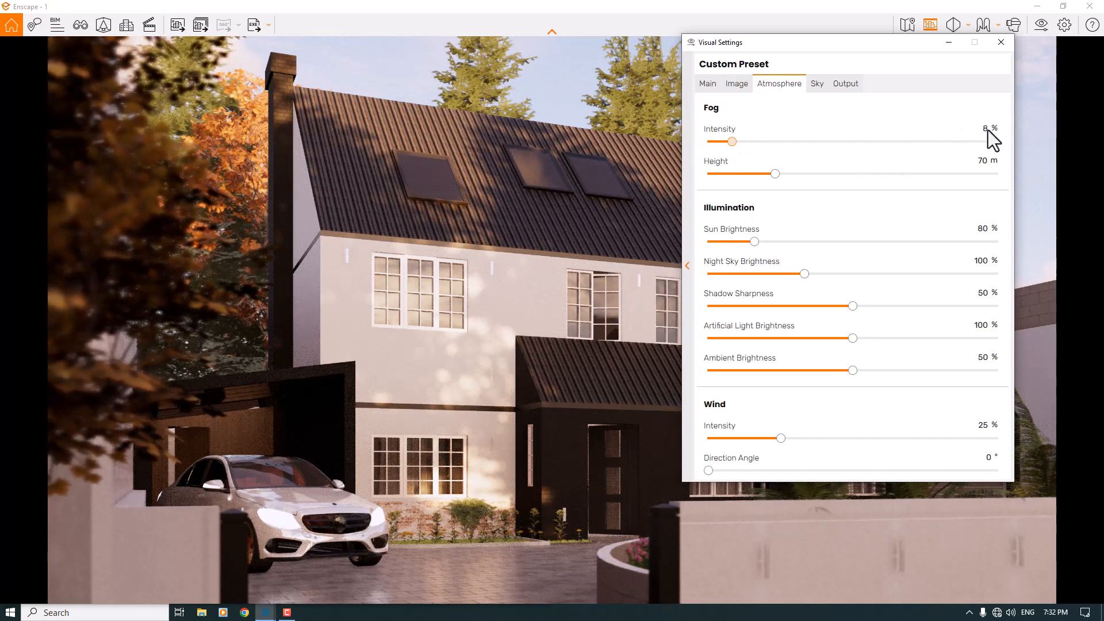
text(0)
key(Return)
Try sun brightness values of 1% and 100% on the house scene
click(984, 228)
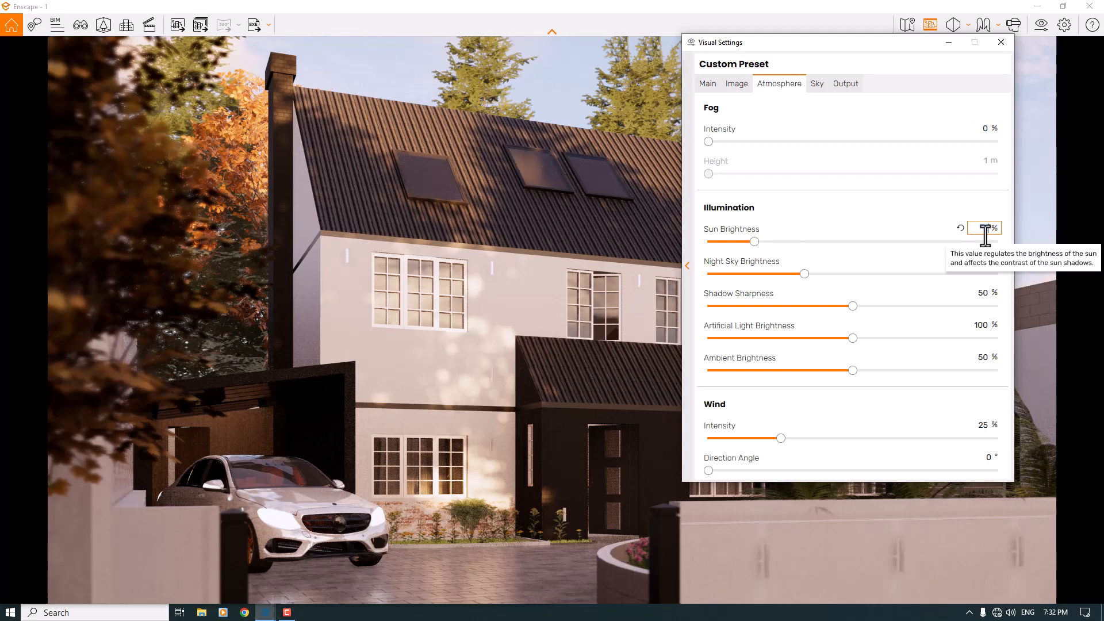
key(Return)
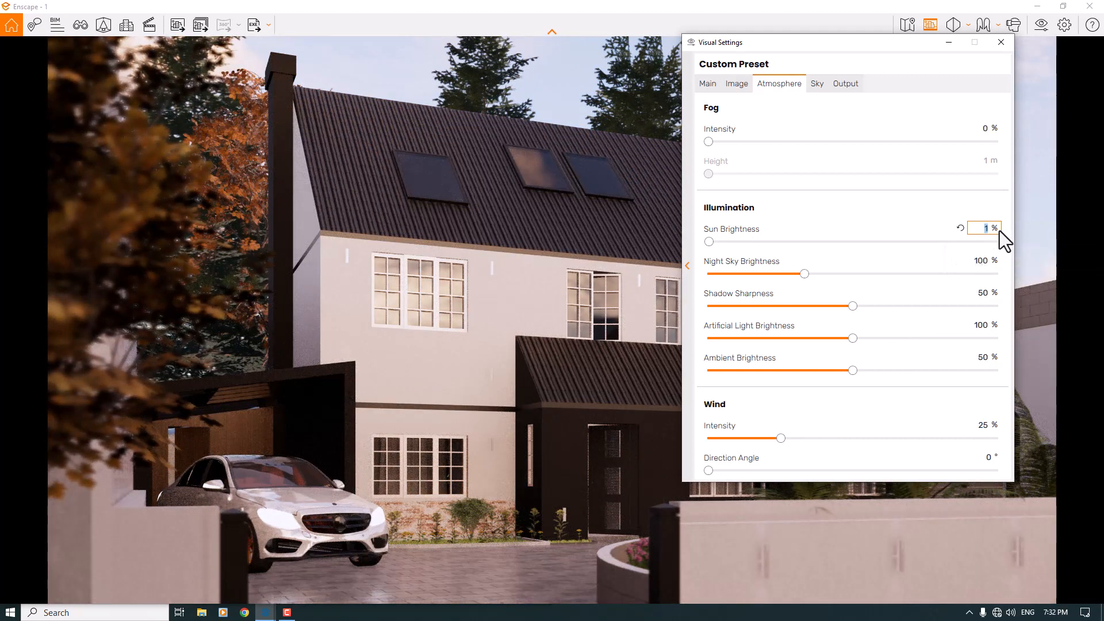
key(Return)
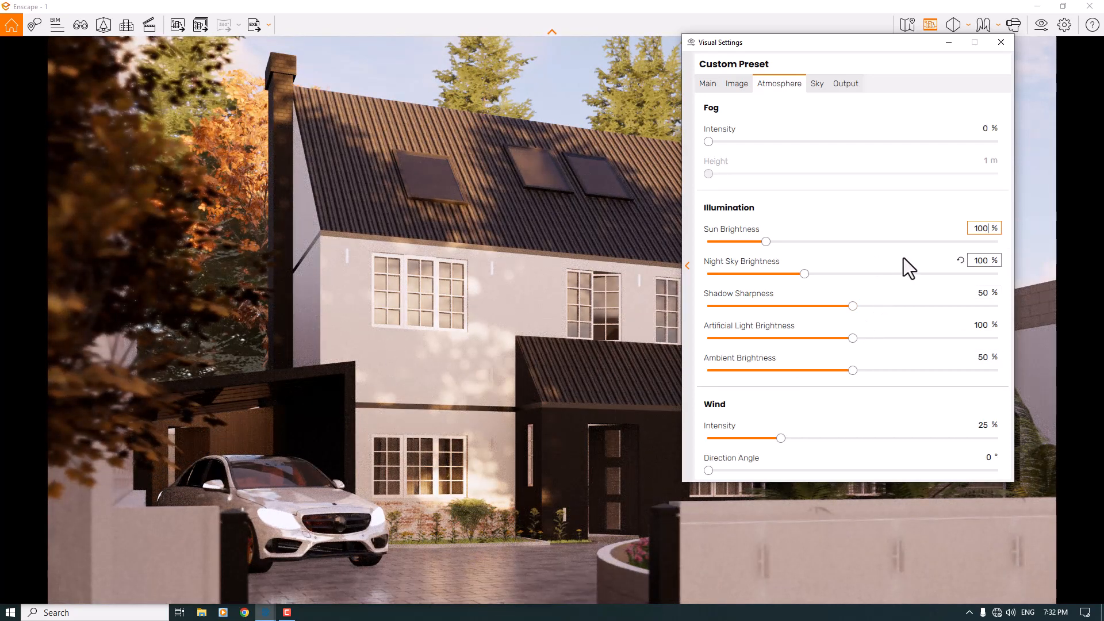
mouse_move(902, 257)
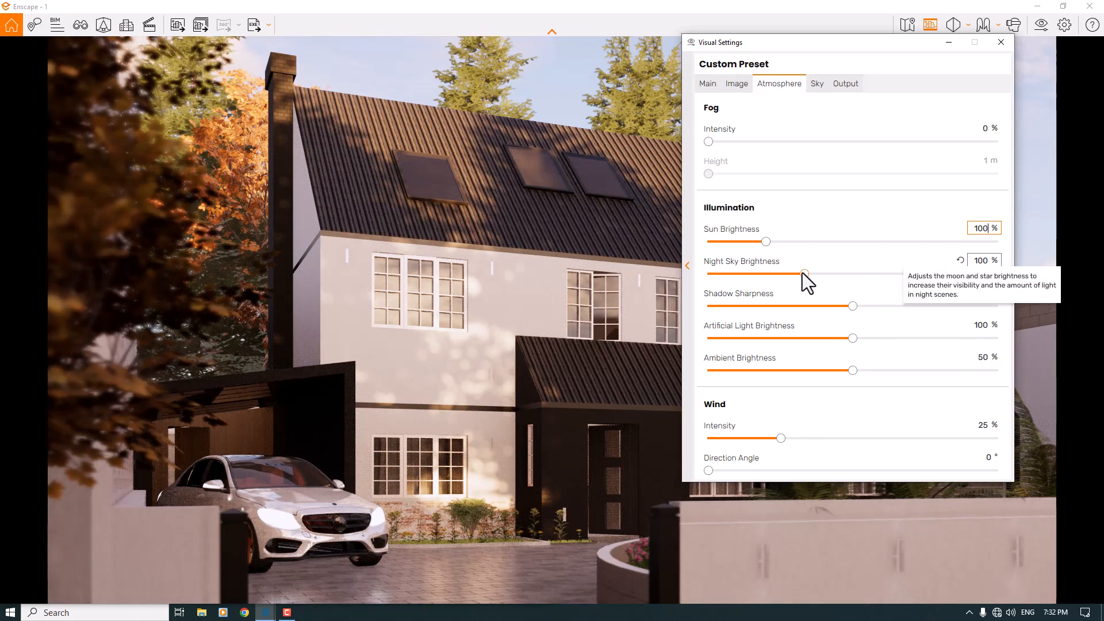
Set the sun brightness to 66%
drag(973, 228, 1004, 227)
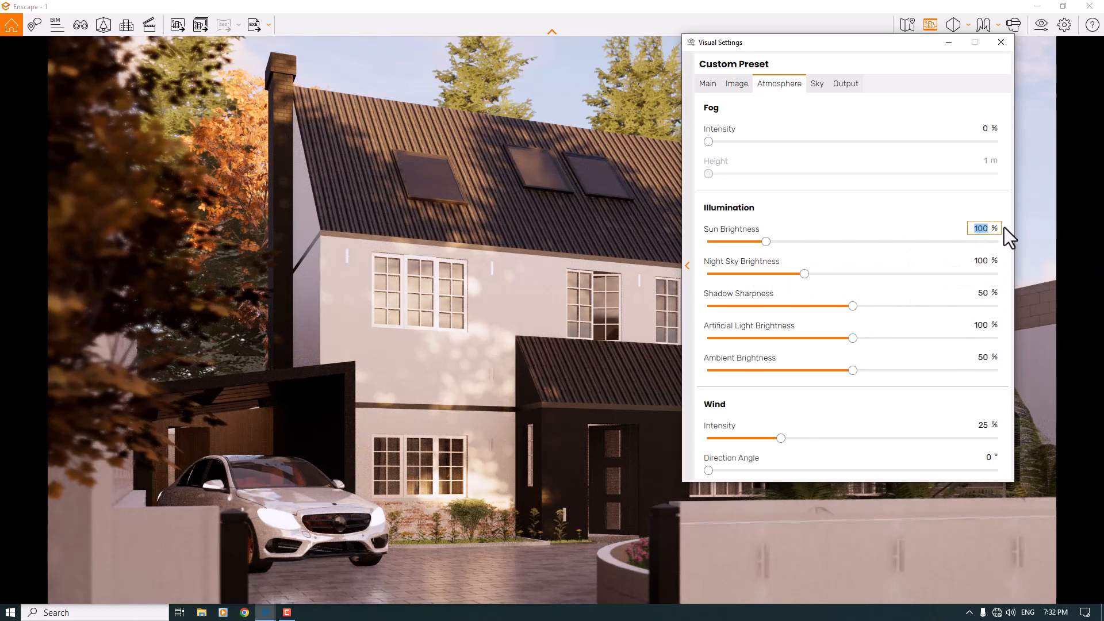
text(66)
key(Return)
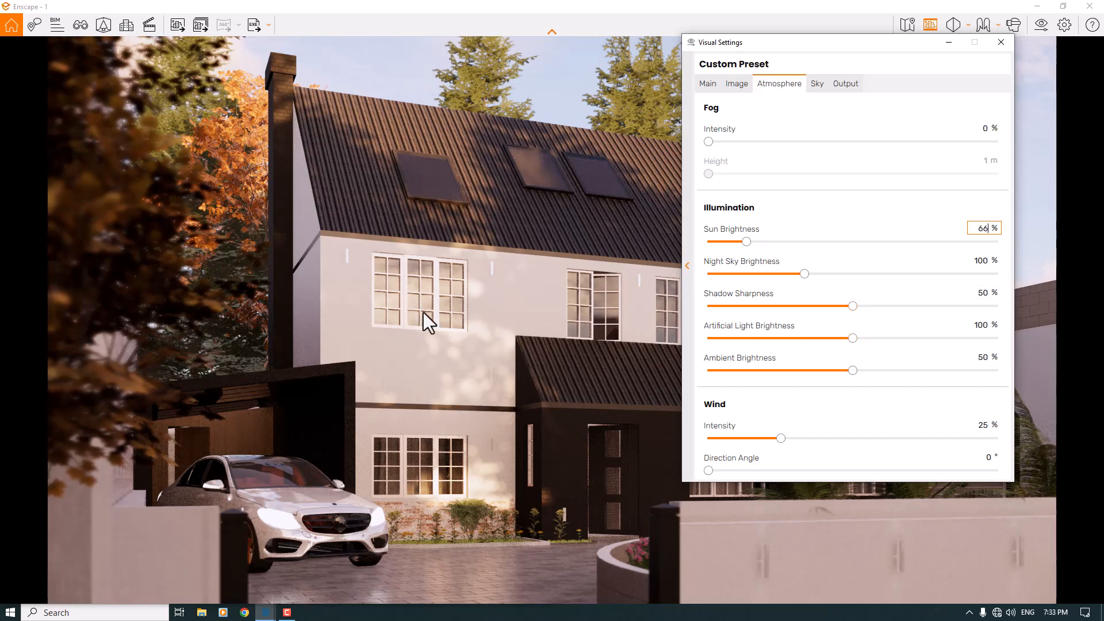
Set the shadow sharpness to 88% in the illumination settings
mouse_move(533, 326)
right_down()
mouse_move(513, 321)
mouse_move(524, 324)
right_up()
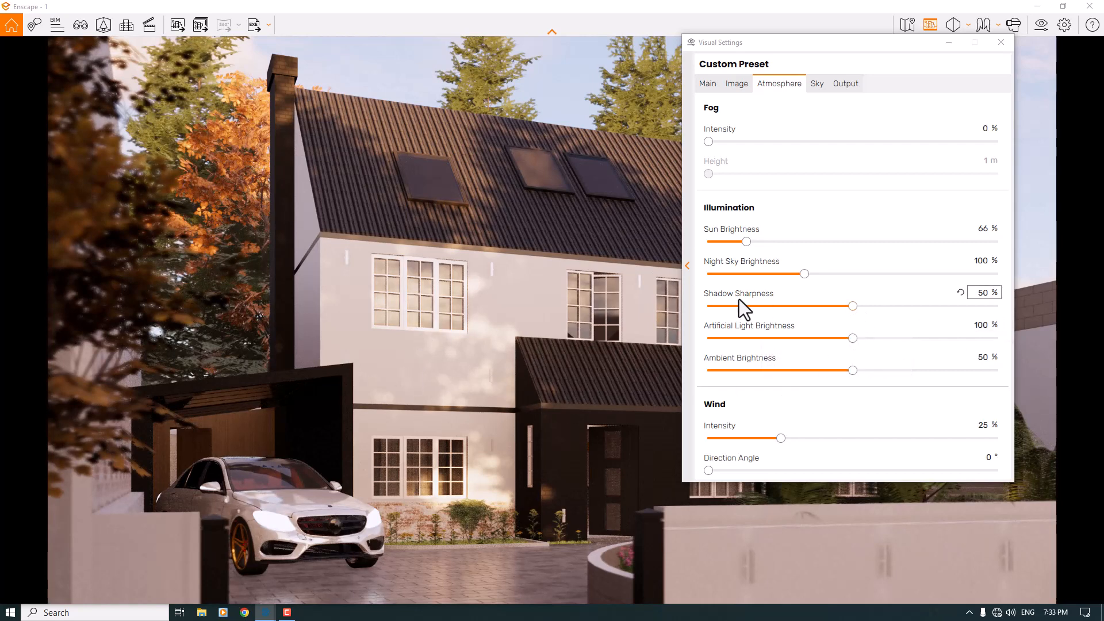
click(981, 292)
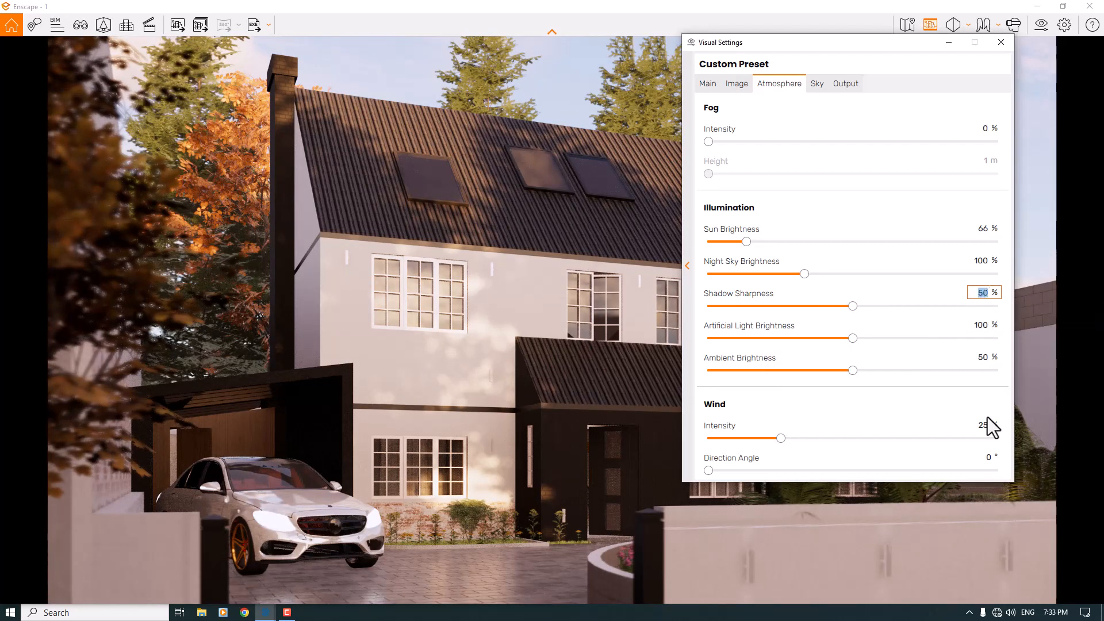
text(88)
click(490, 371)
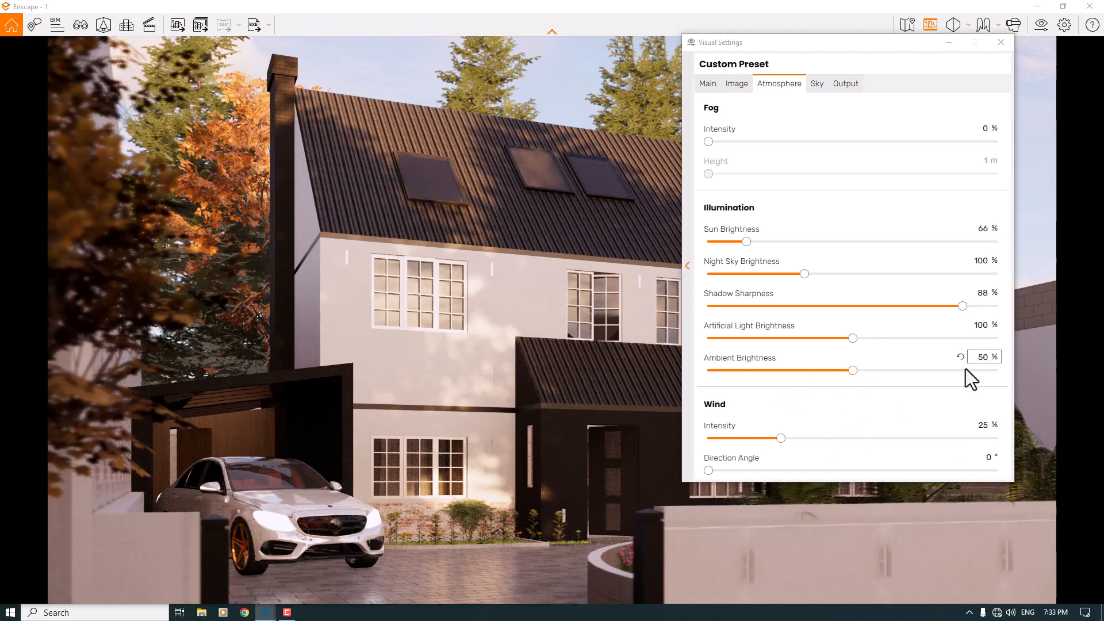
Raise the ambient brightness to 88%
double_click(982, 357)
text(56)
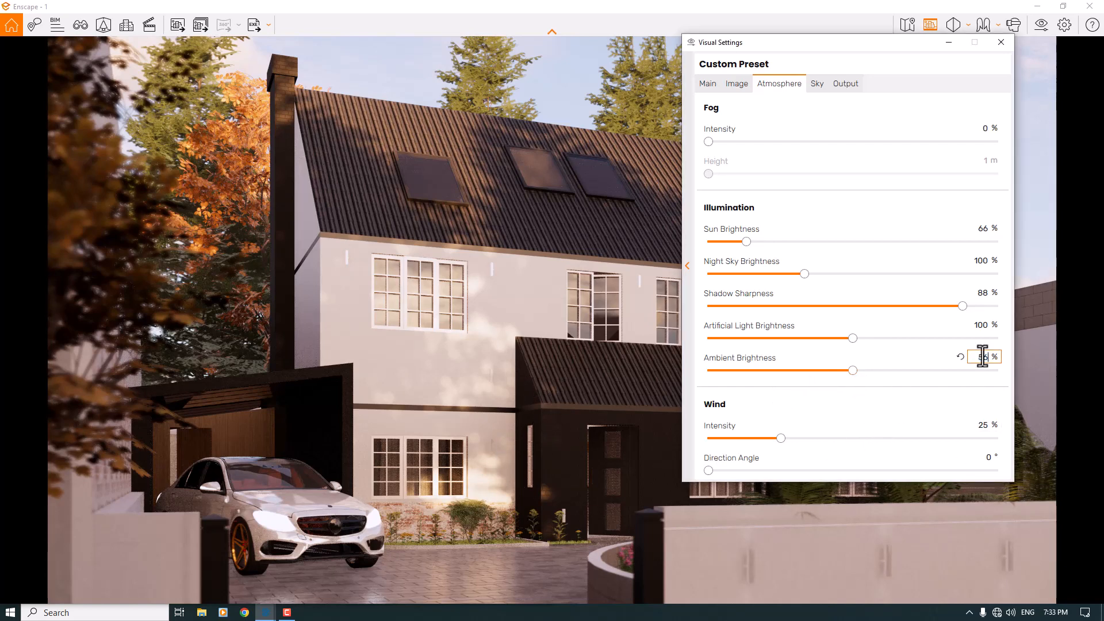
key(BackSpace)
key(BackSpace)
text(88)
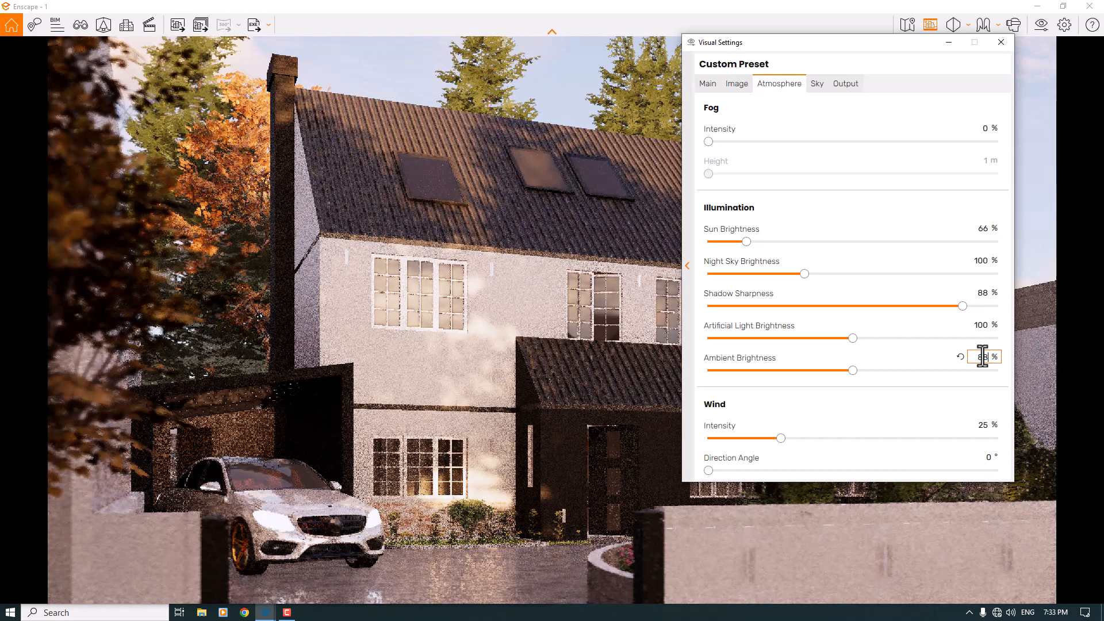
key(Return)
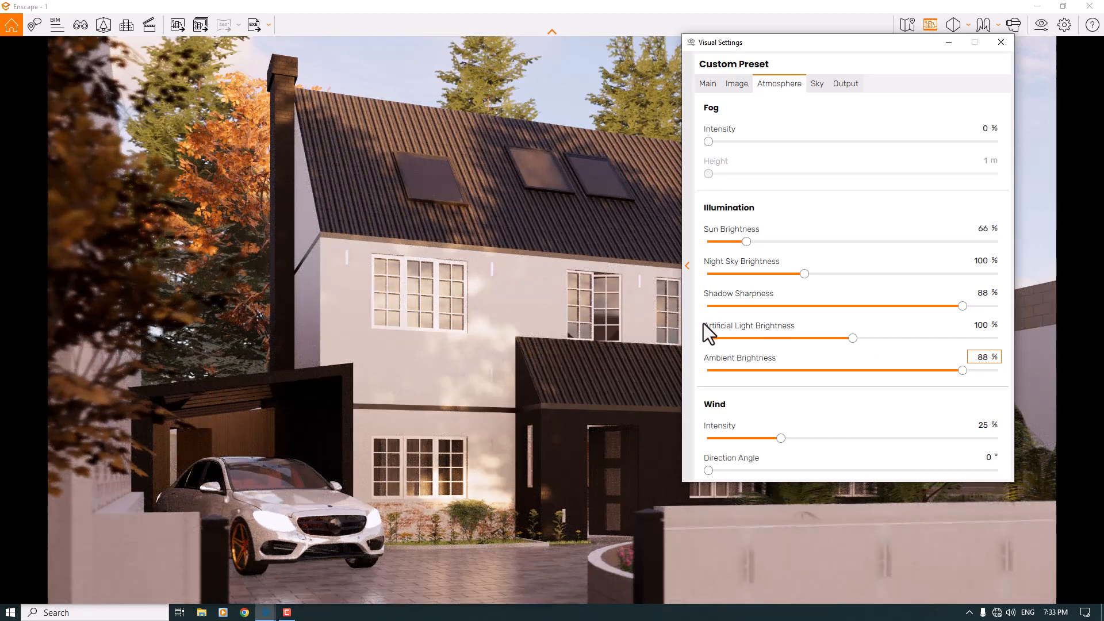
Close the visual settings and place the Enscape window back beside SketchUp
double_click(977, 324)
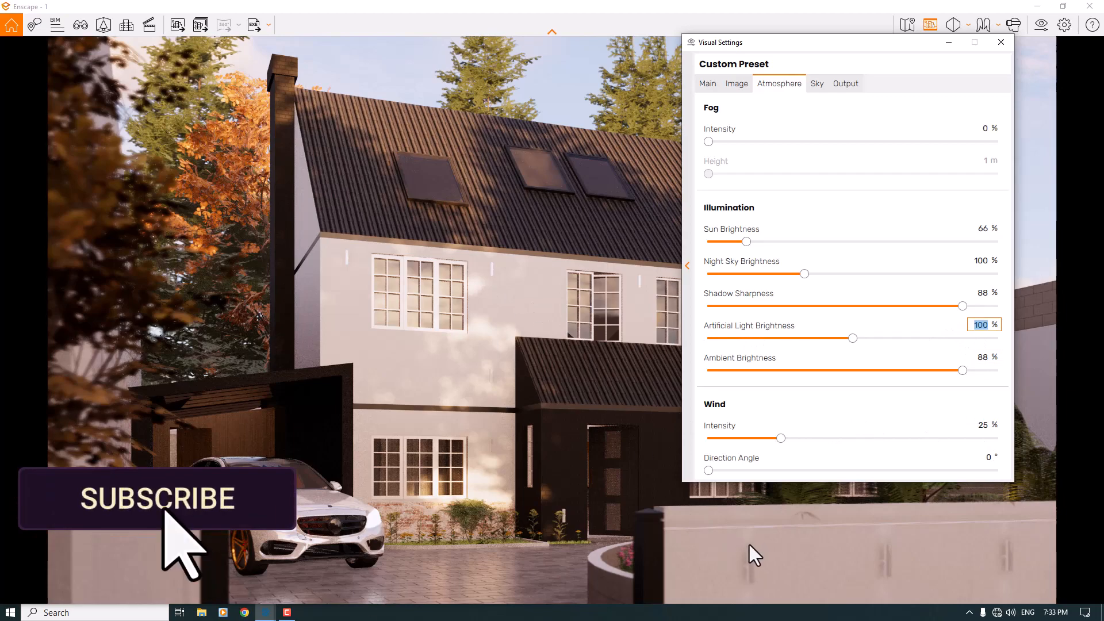
click(1001, 42)
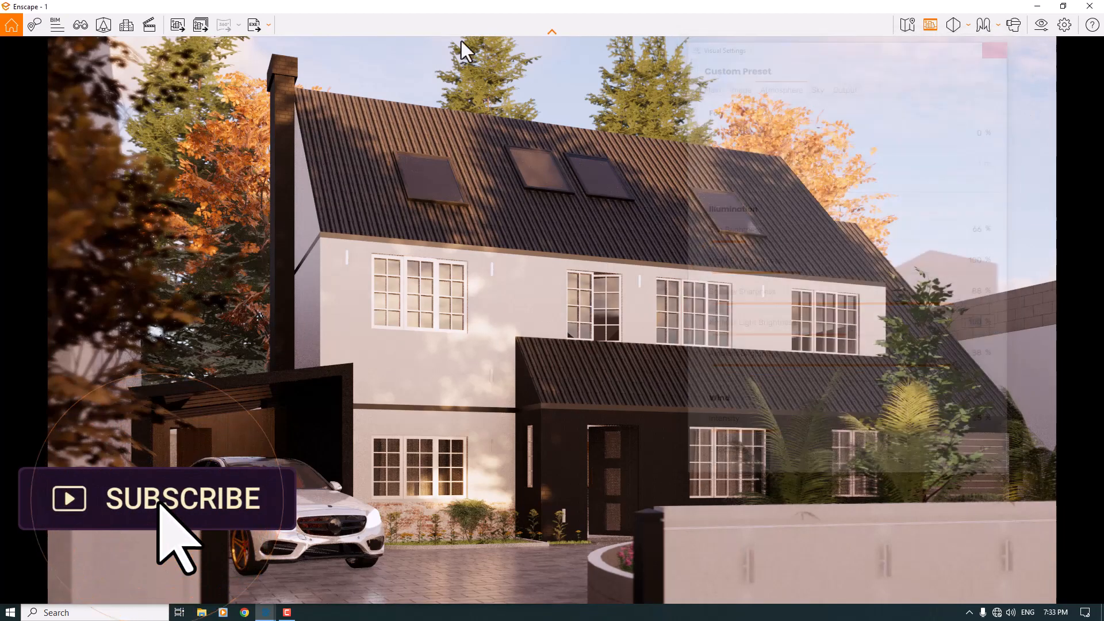
mouse_move(461, 7)
mouse_down()
mouse_move(984, 75)
mouse_move(1102, 77)
mouse_up()
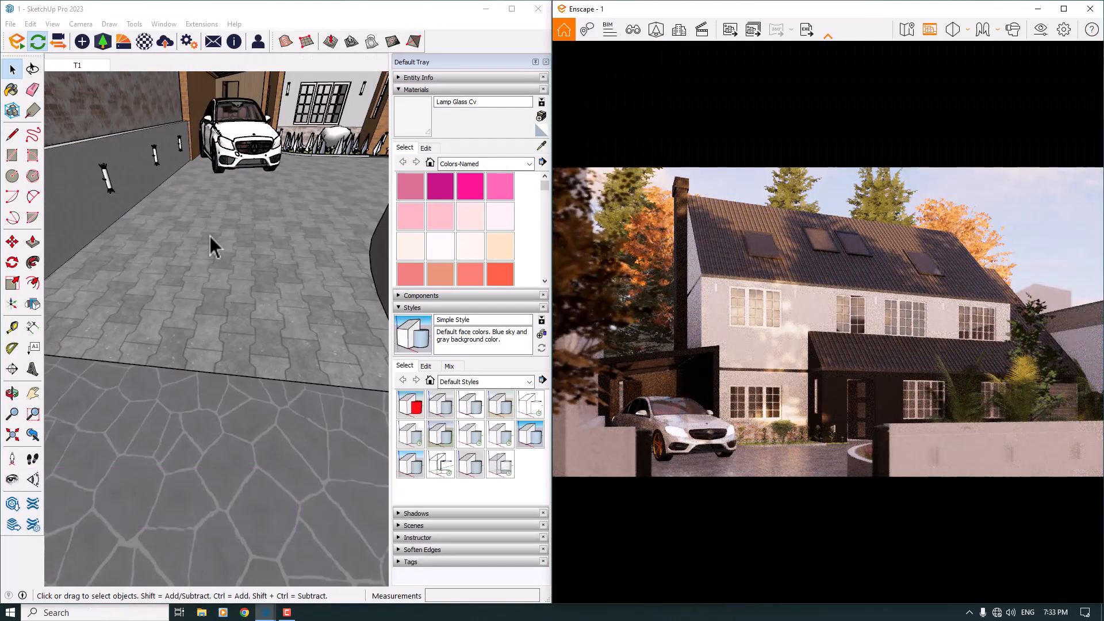
Set the luminous intensity of the upper IES light on the front boundary wall lamp to 1,500 cd
scroll(209, 235, down, 6)
scroll(327, 264, up, 3)
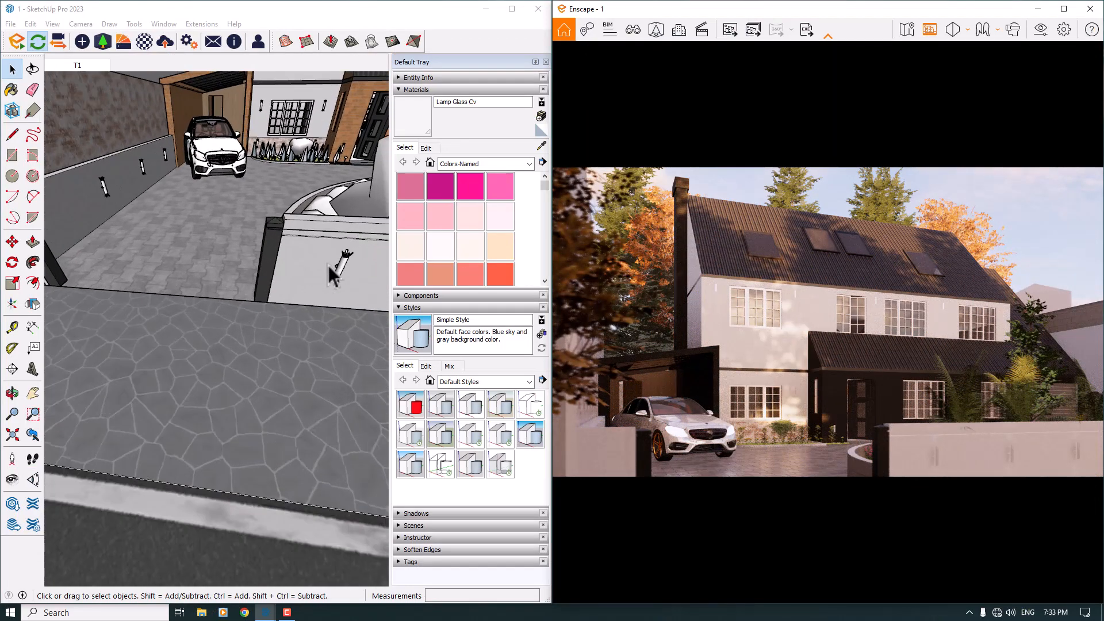
scroll(275, 255, up, 6)
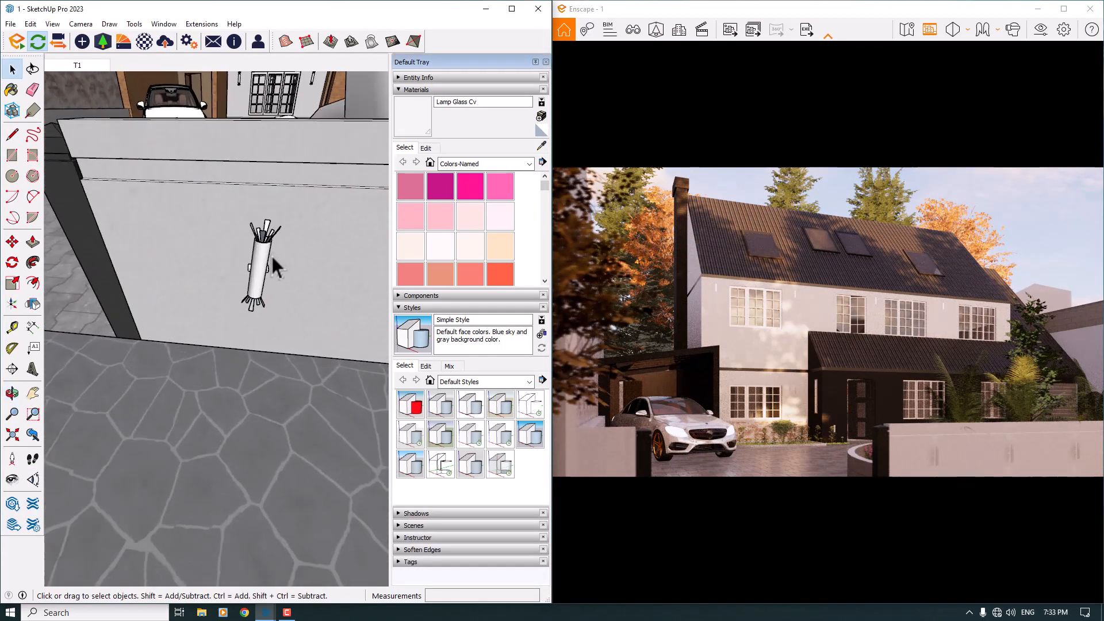
scroll(272, 257, up, 2)
click(263, 234)
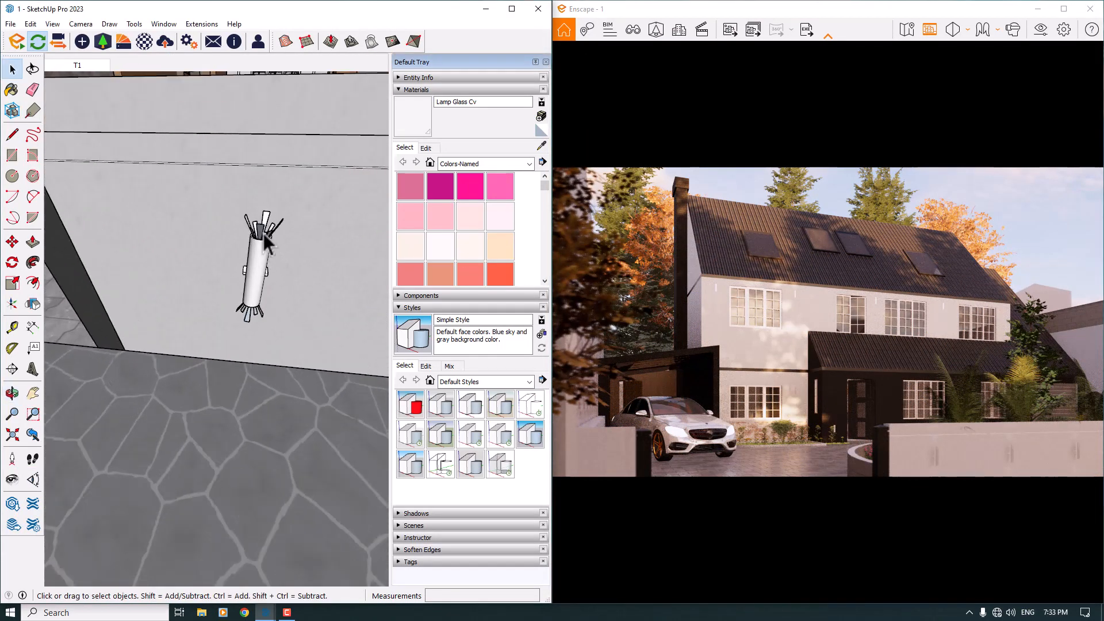
click(81, 43)
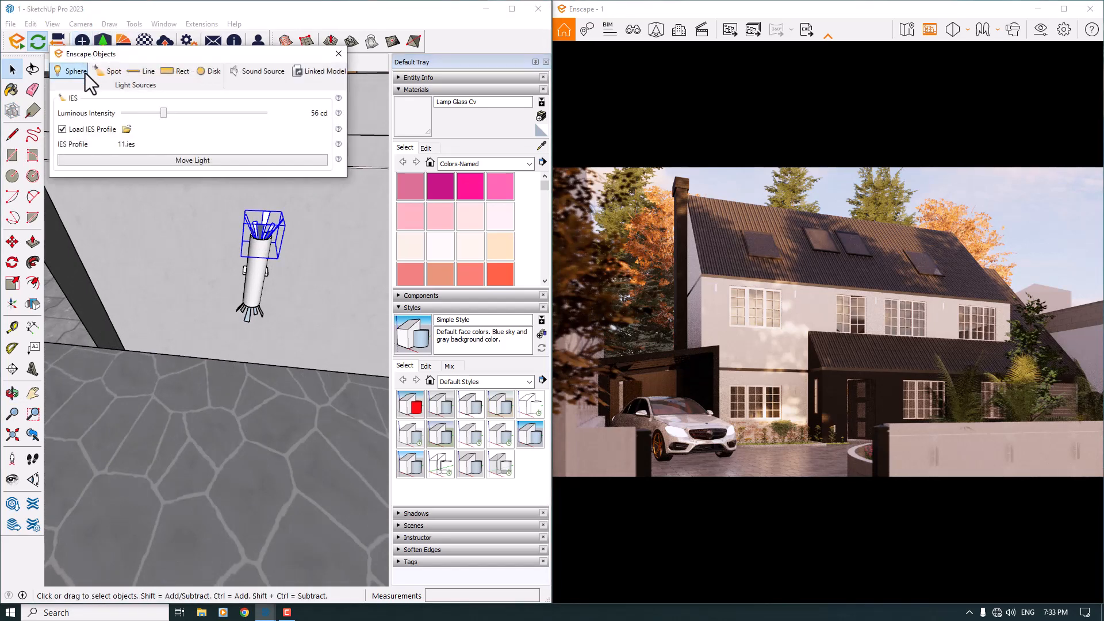
click(274, 115)
click(314, 135)
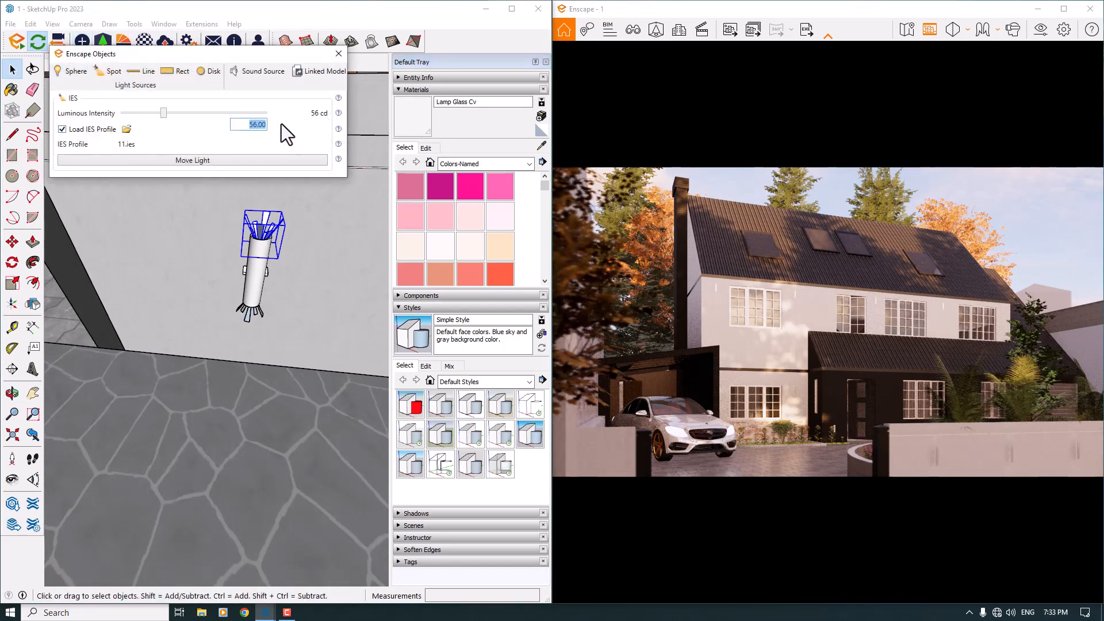
text(1,)
text(500)
key(Return)
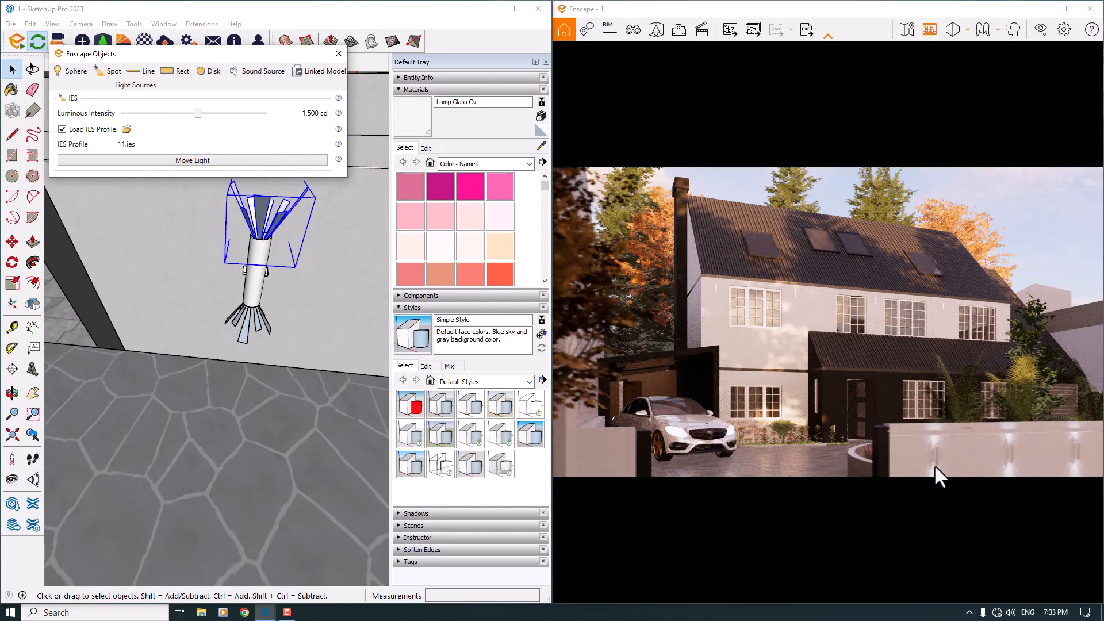
click(338, 53)
Open the Enscape light settings for the upper IES light of the nearest lamp on the driveway side wall
scroll(230, 323, down, 8)
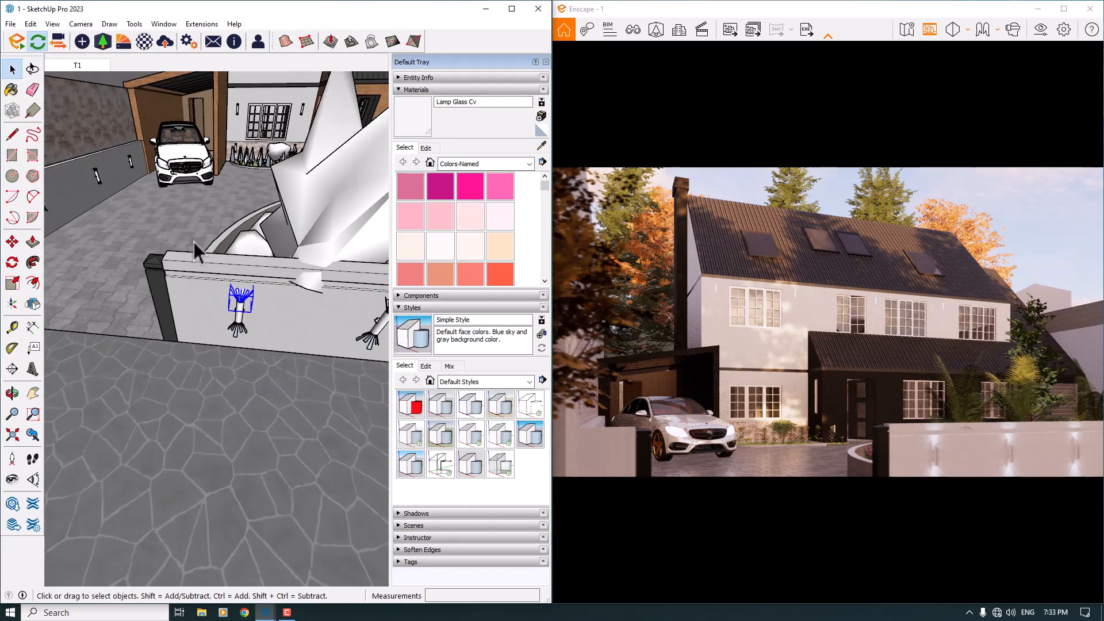
scroll(253, 164, up, 6)
shift+middle_drag(175, 251, 359, 276)
scroll(149, 274, up, 3)
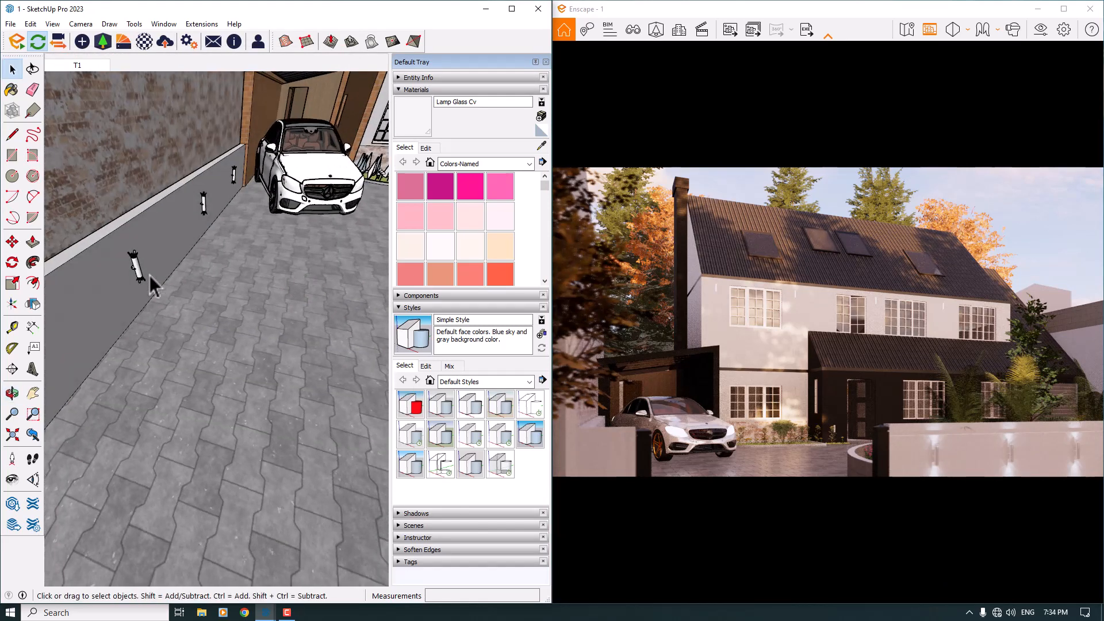
scroll(121, 257, up, 5)
click(150, 282)
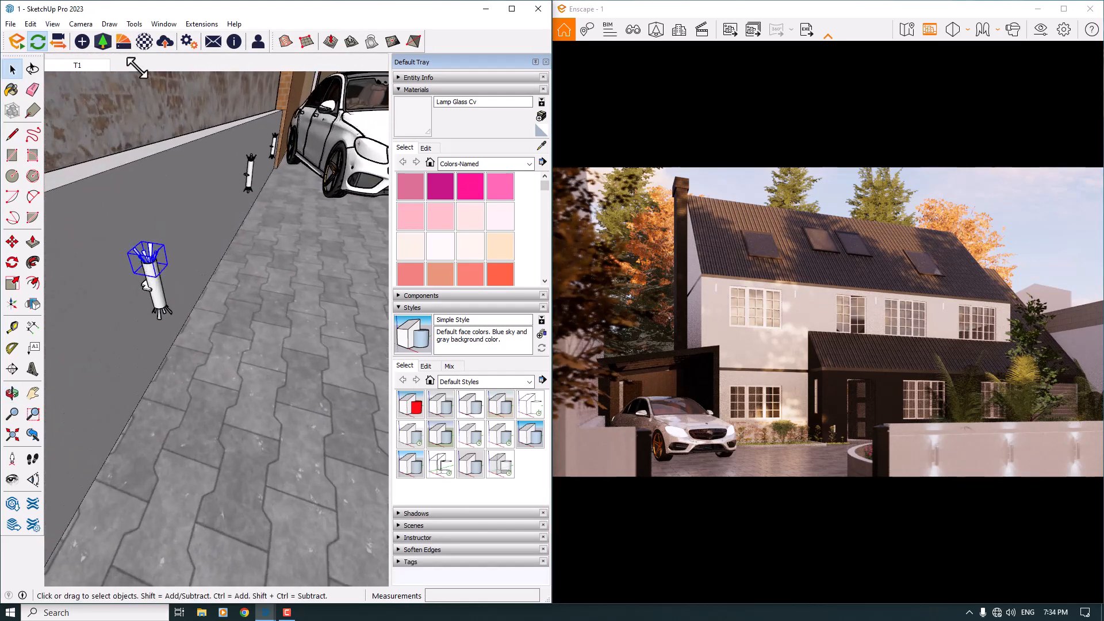
click(82, 41)
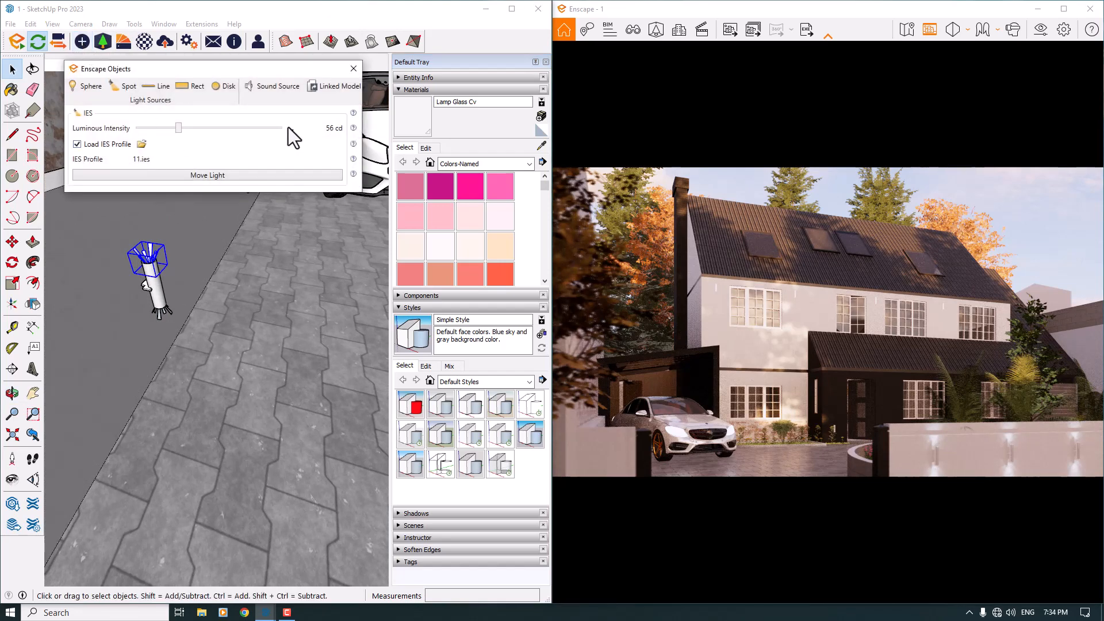
Set the driveway wall light's luminous intensity to 1,000 cd
right_click(287, 128)
click(300, 145)
text(1)
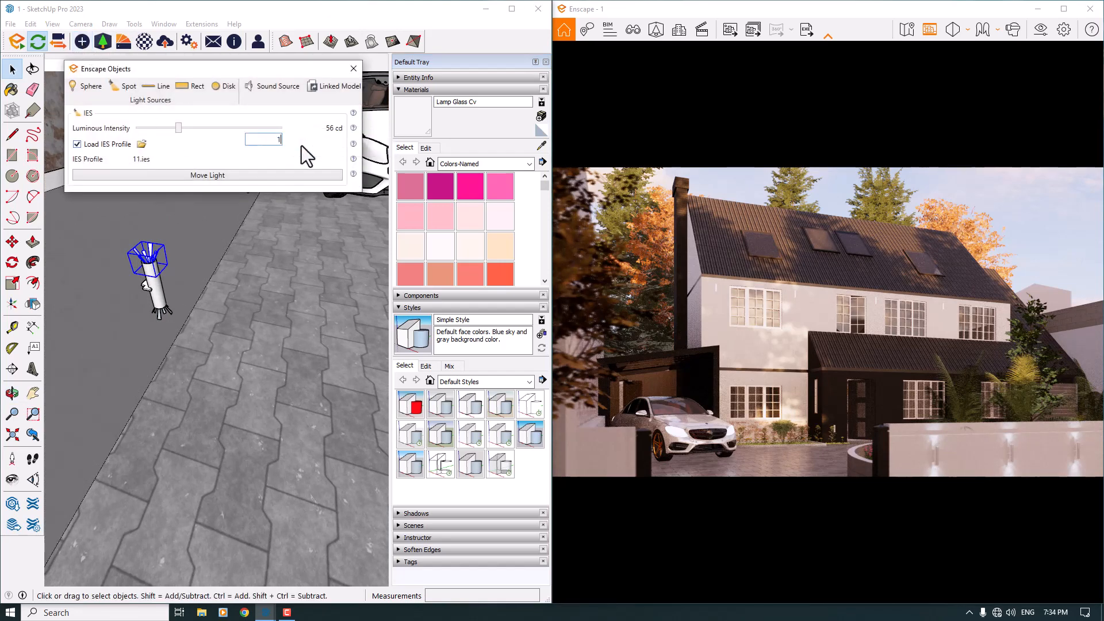
text(,000)
key(Return)
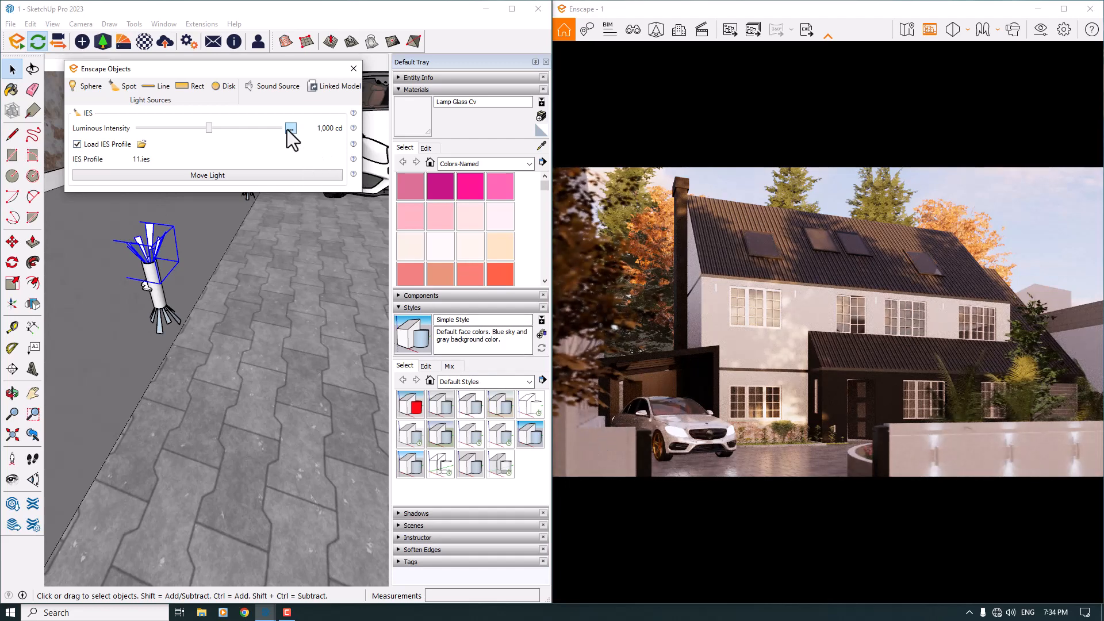
Raise the driveway wall light's luminous intensity to 3,500 cd and close the light settings
right_click(289, 132)
click(305, 150)
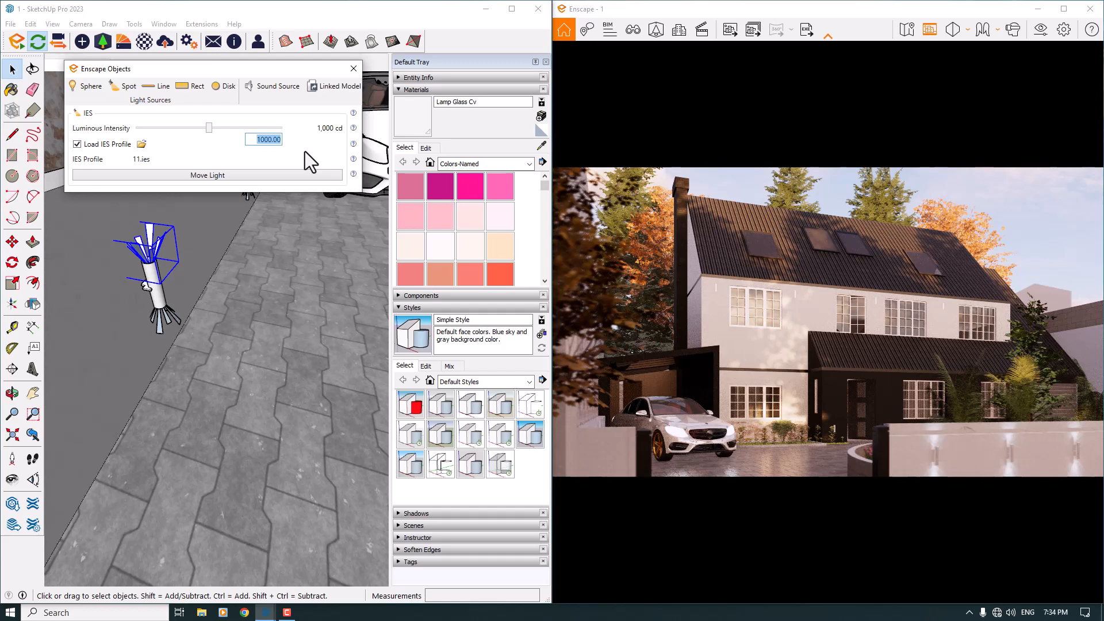
text(3,500)
key(Return)
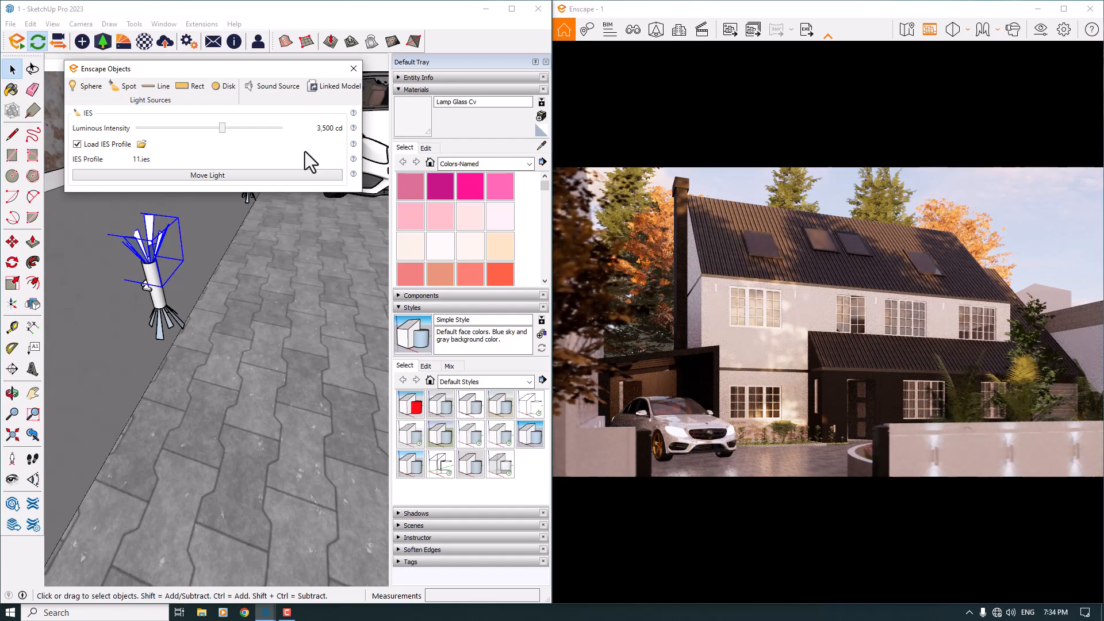
click(353, 69)
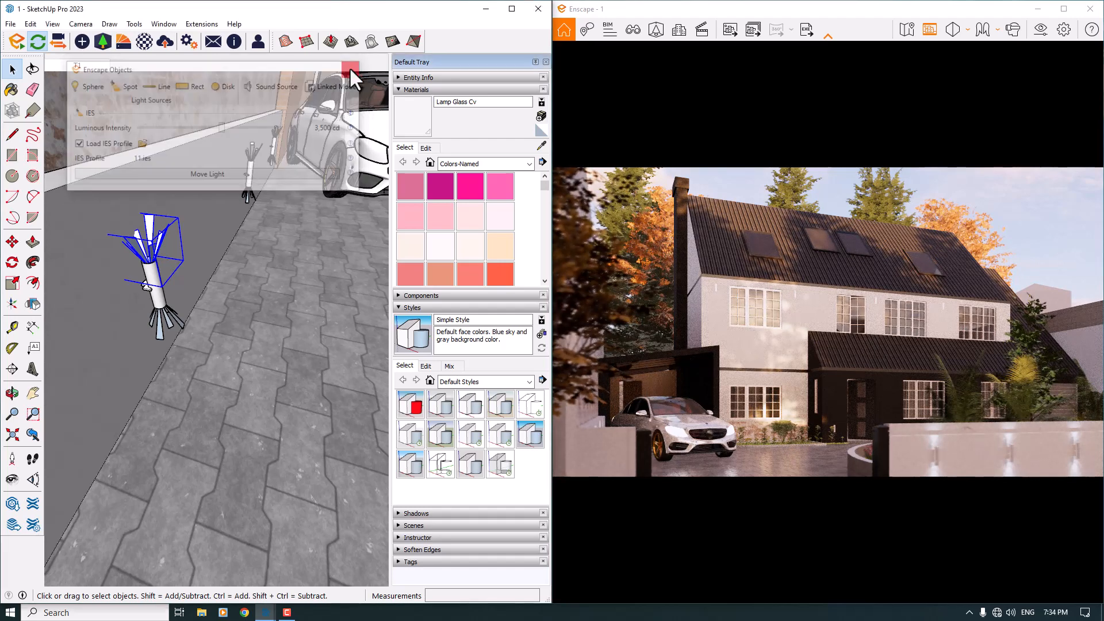
In the maximized Enscape window, set the artificial light brightness to 128% and the wind intensity to 4%
click(1061, 13)
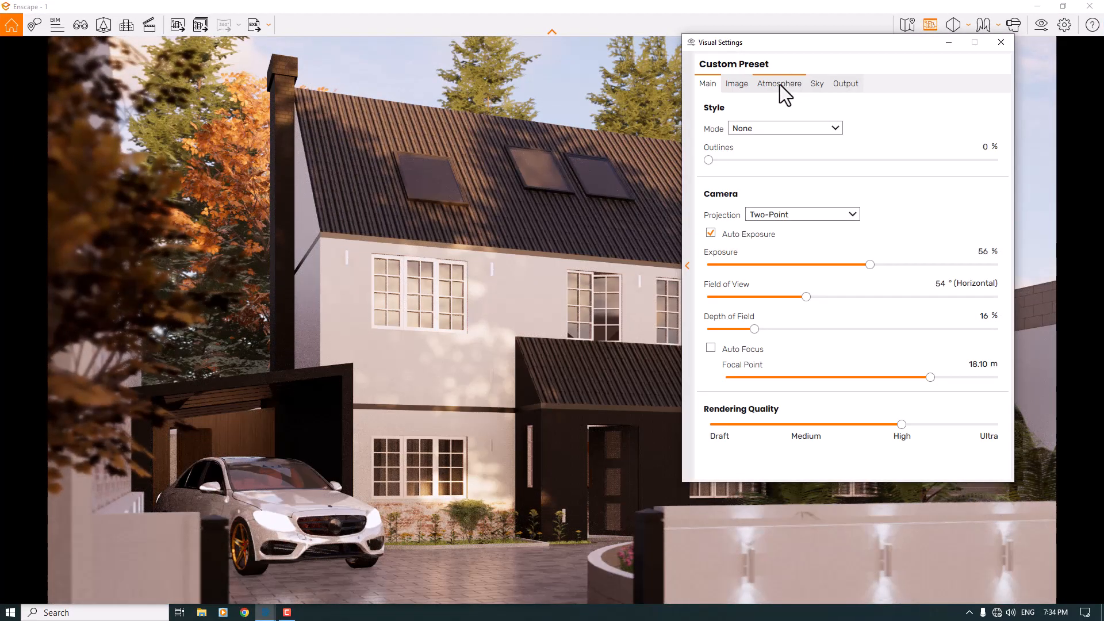
click(779, 84)
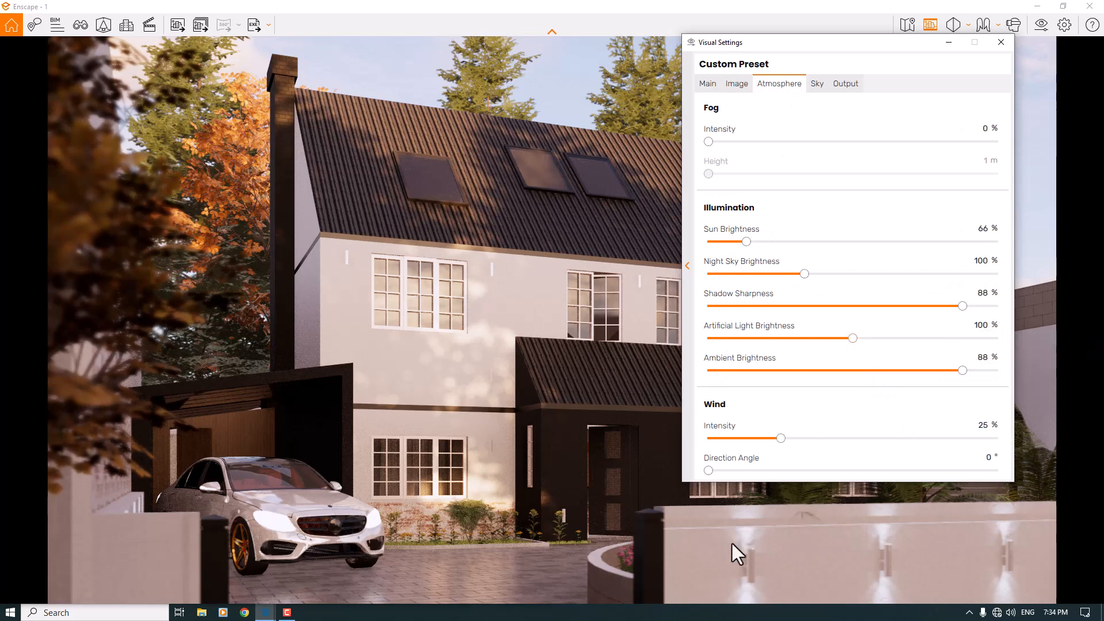
click(975, 326)
text(128)
key(Return)
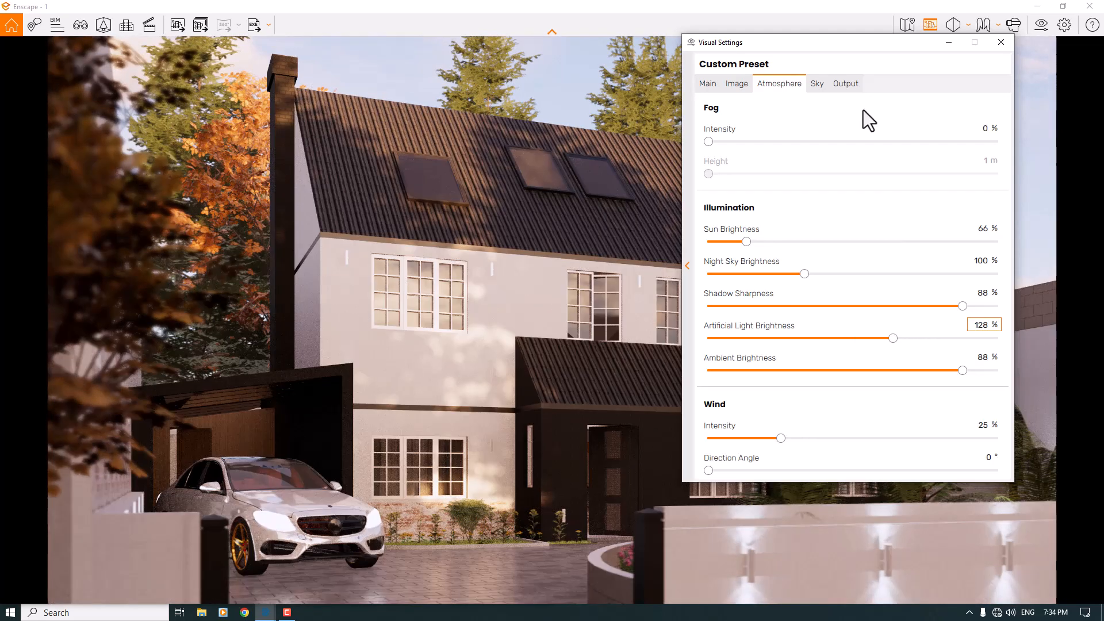
click(988, 432)
text(4)
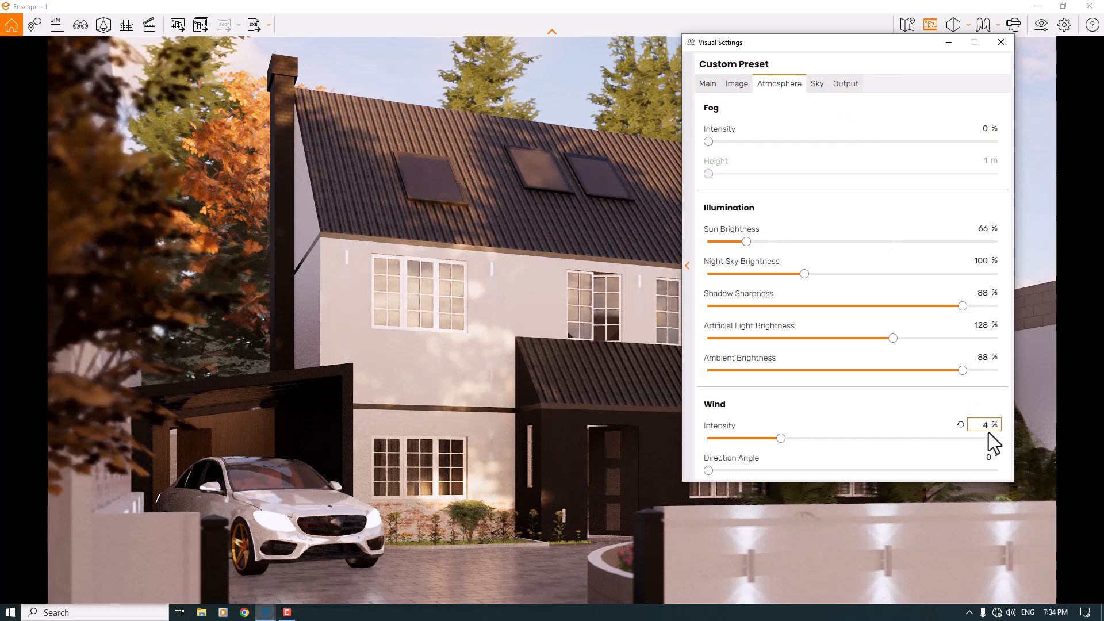
Clear the sky by setting the cloud density, variety and cirrus amount to 0% and the contrails to 0
click(815, 87)
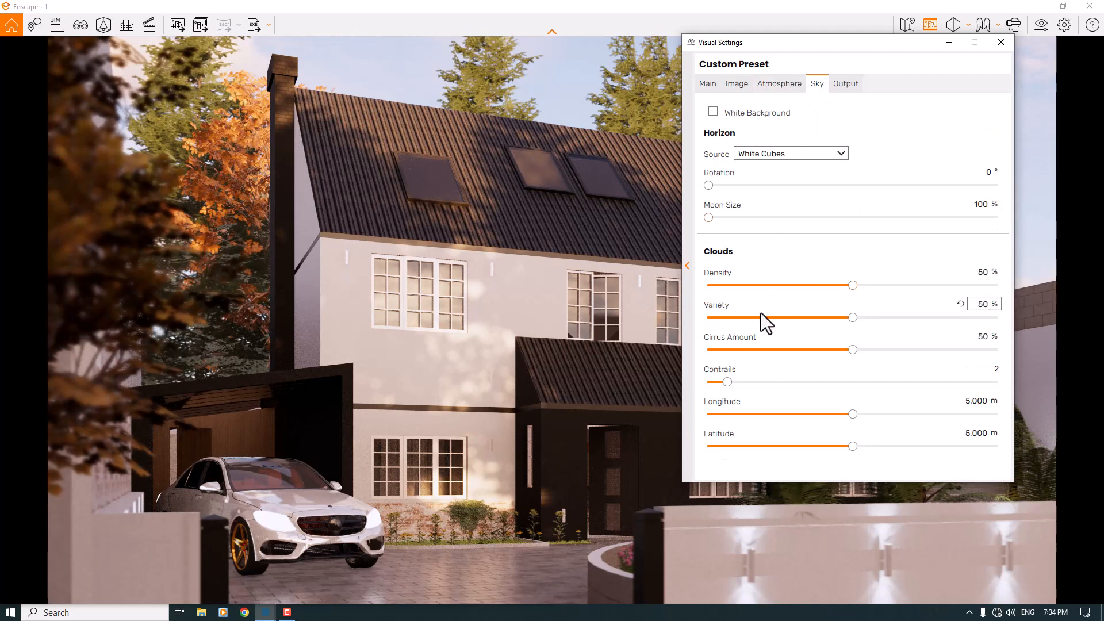
click(981, 271)
text(0)
click(985, 303)
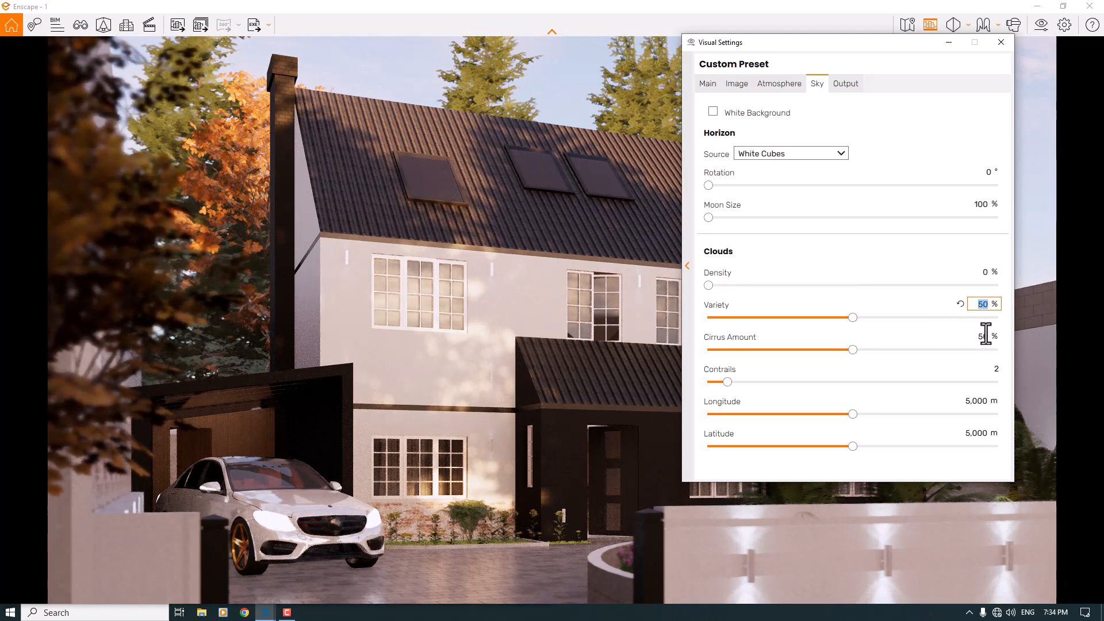
text(0)
key(Tab)
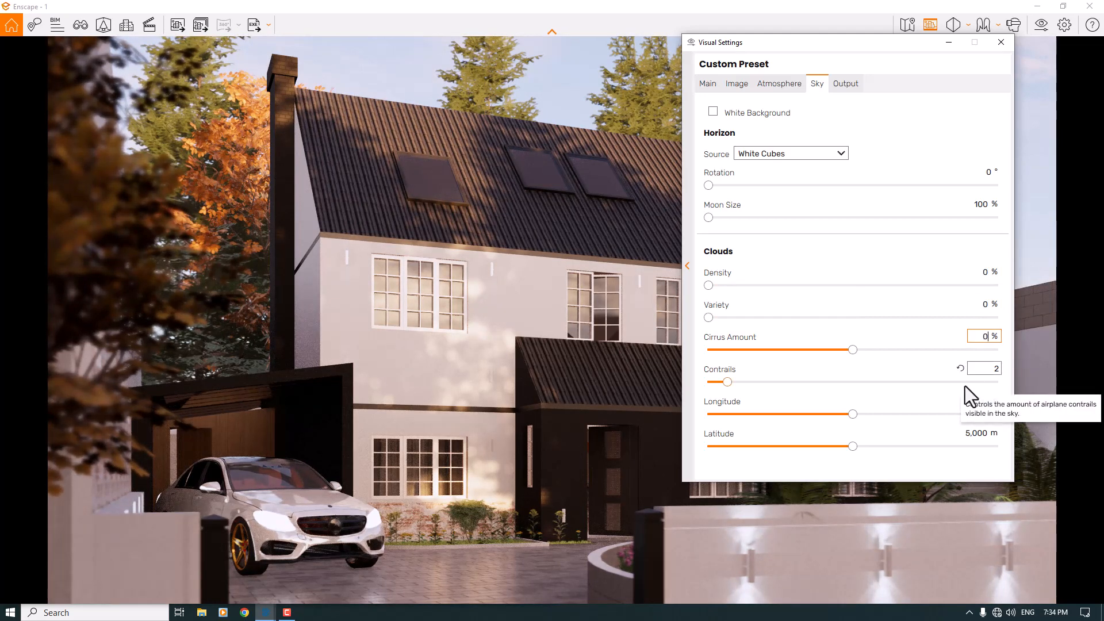
text(0)
click(991, 371)
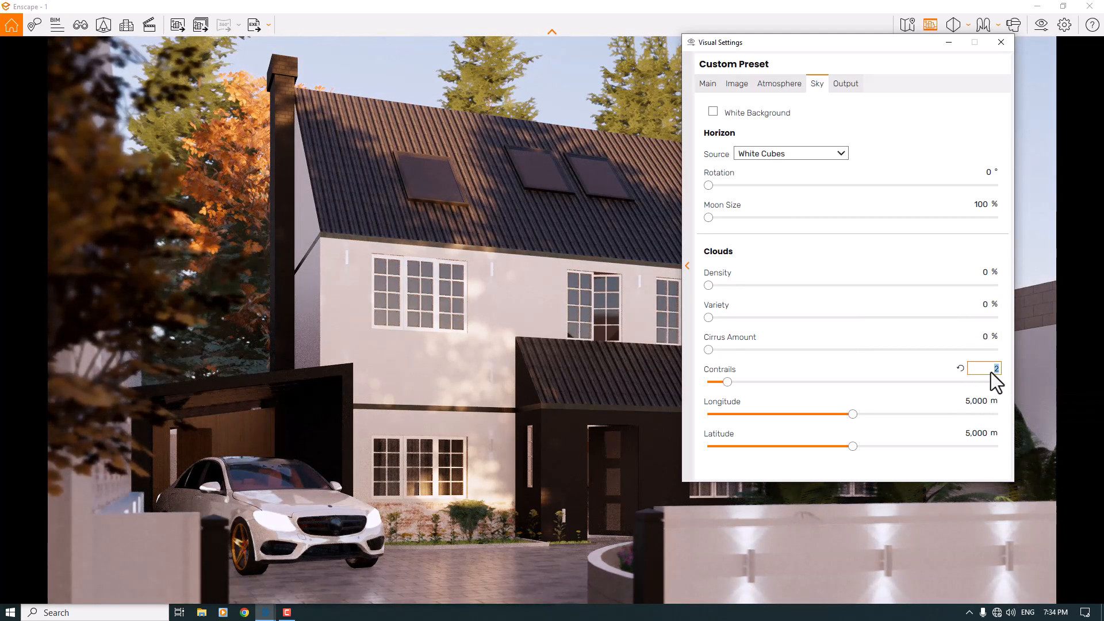
text(0)
key(Return)
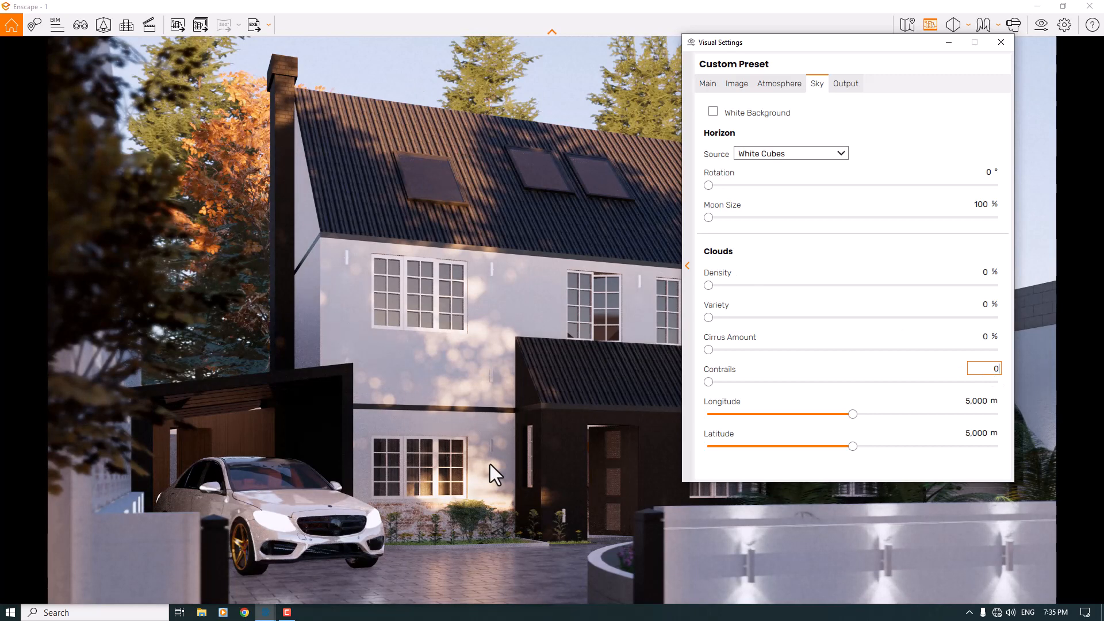
Set the rendering quality to Ultra
click(845, 84)
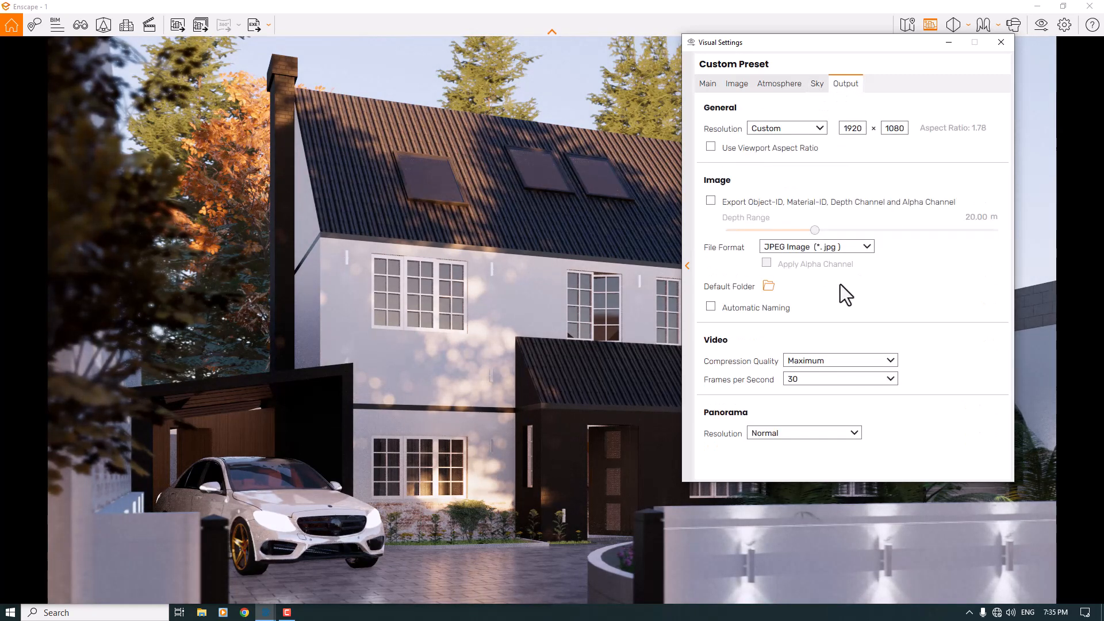
click(716, 85)
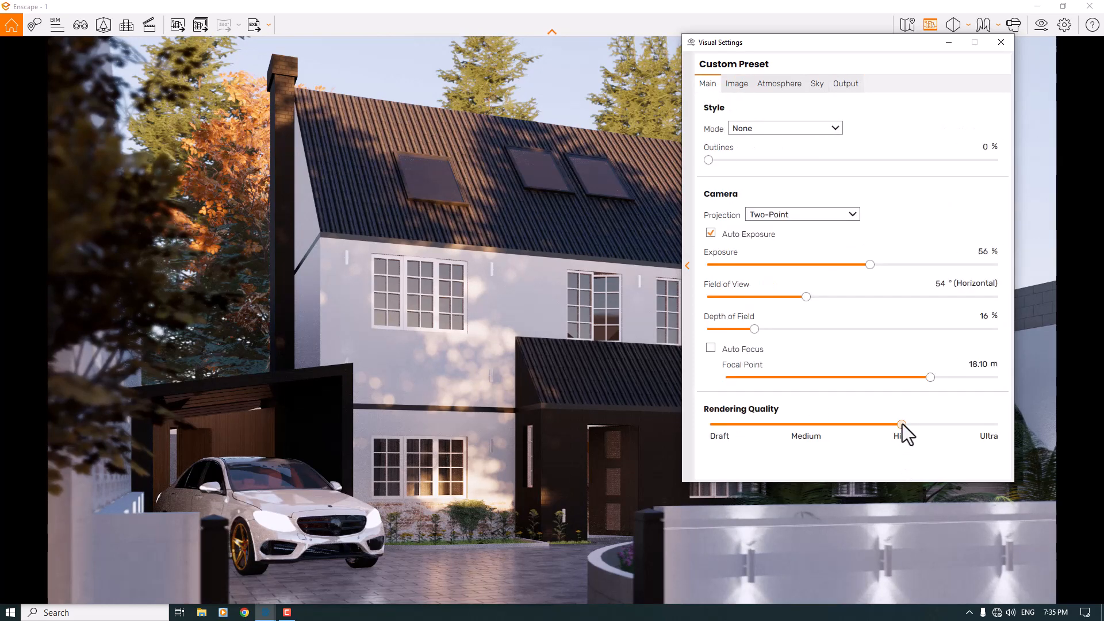
drag(902, 424, 1030, 422)
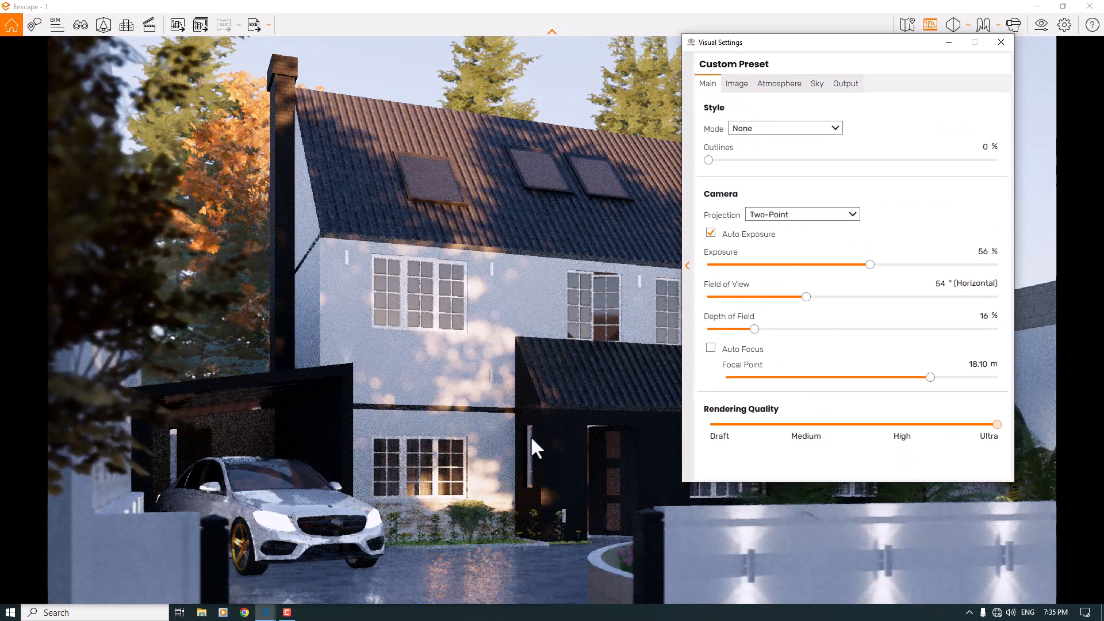
Close the visual settings and return the Enscape window to the half of the screen beside SketchUp
click(467, 467)
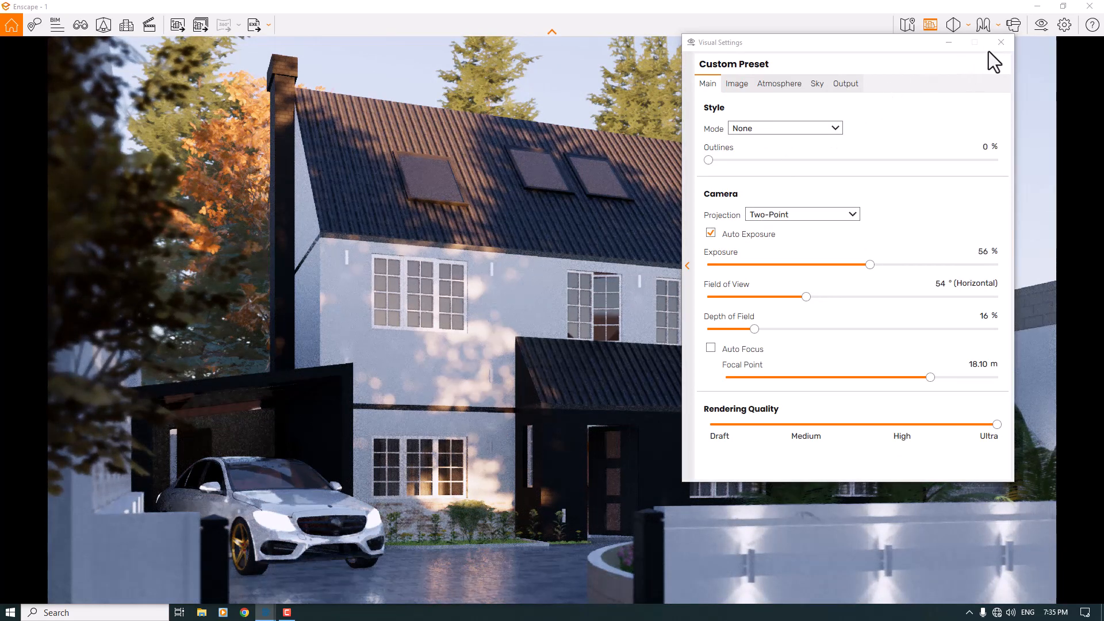
click(1001, 42)
mouse_move(503, 5)
mouse_down()
mouse_move(477, 7)
mouse_move(1074, 262)
mouse_move(1103, 264)
mouse_up()
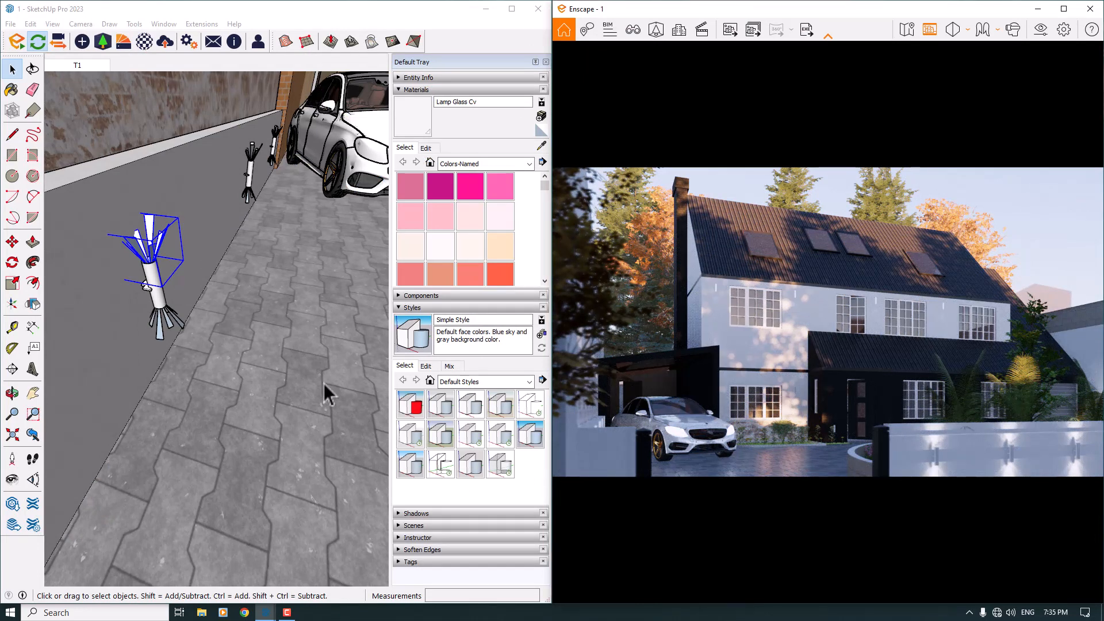
Open the Enscape Material Editor and move it clear of the front entrance in the SketchUp model
scroll(254, 309, down, 4)
middle_drag(333, 214, 49, 243)
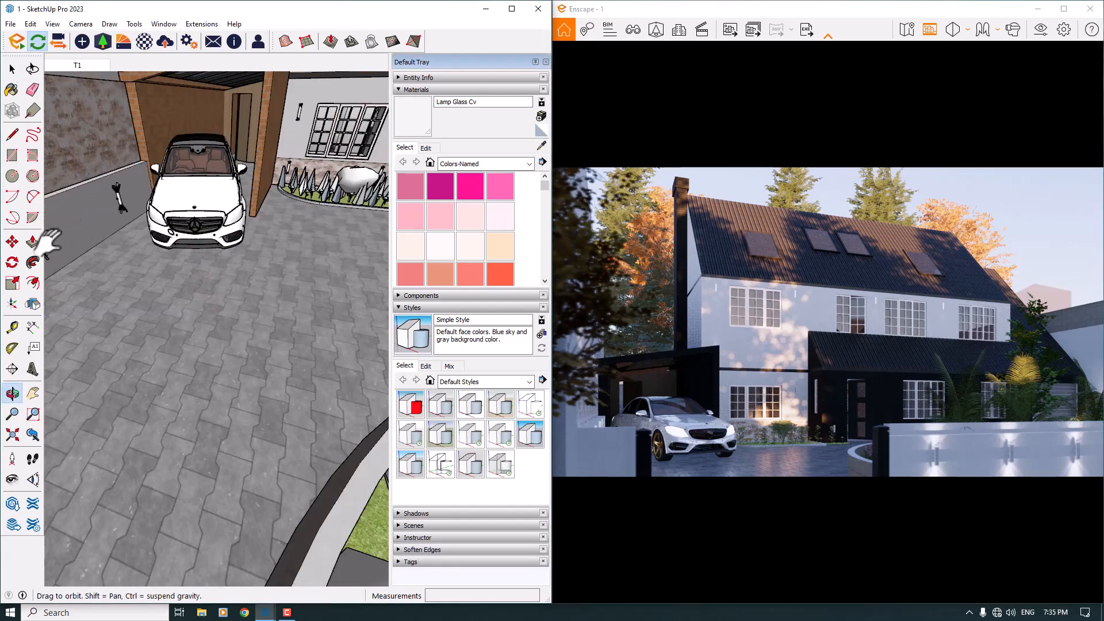
shift+middle_drag(236, 253, 127, 247)
shift+middle_drag(253, 237, 77, 265)
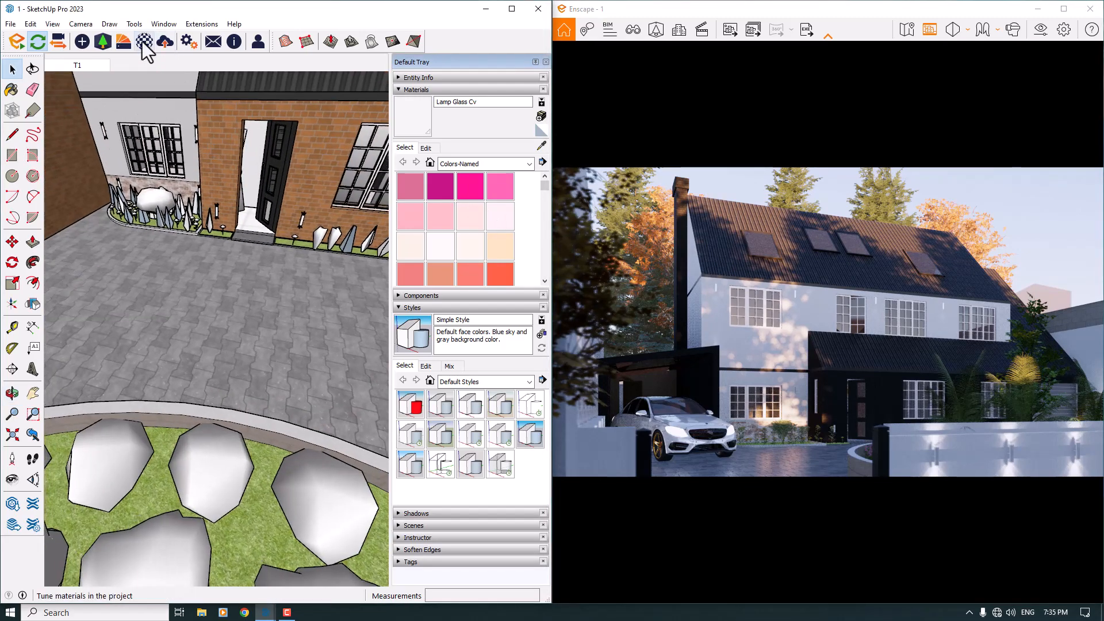
click(144, 41)
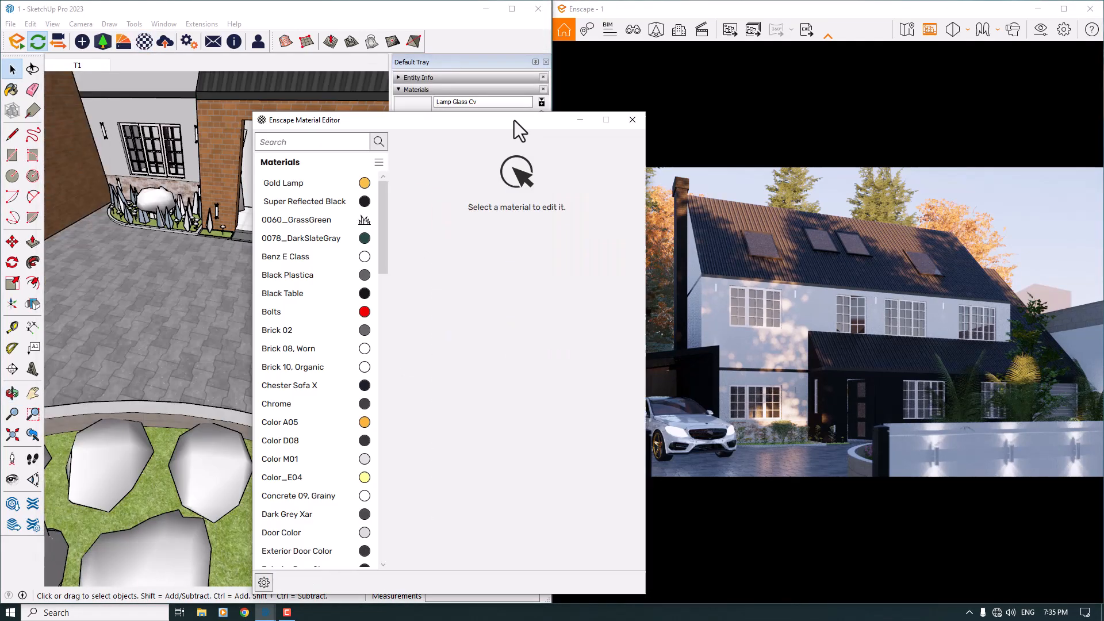
drag(513, 121, 745, 189)
click(488, 154)
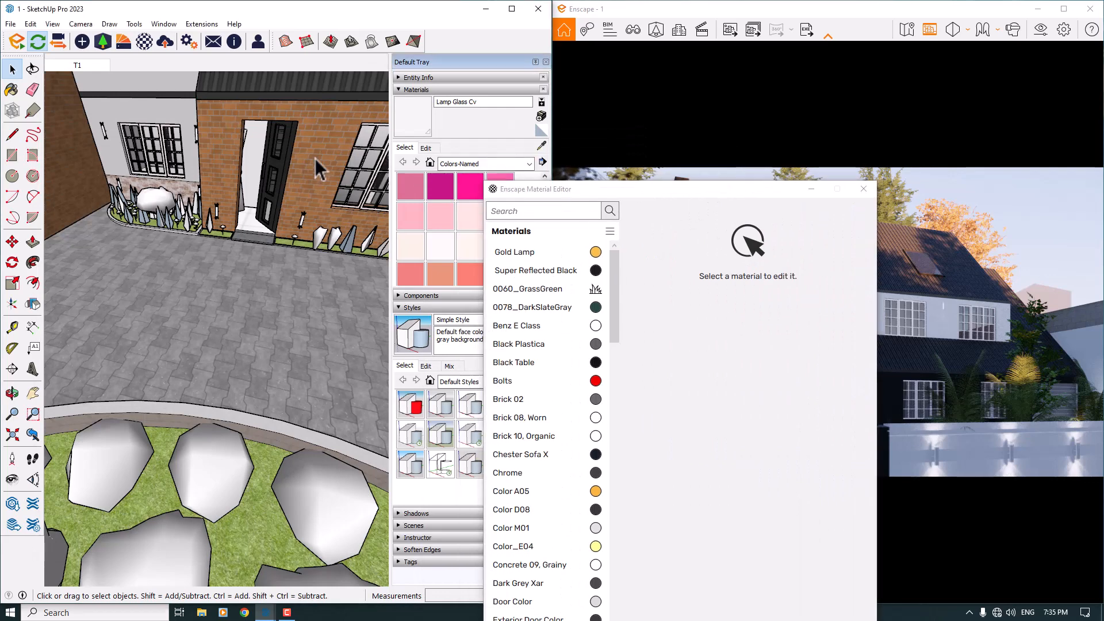
Sample the brick wall beside the front door to load its material into the Enscape Material Editor
click(541, 145)
scroll(329, 170, up, 2)
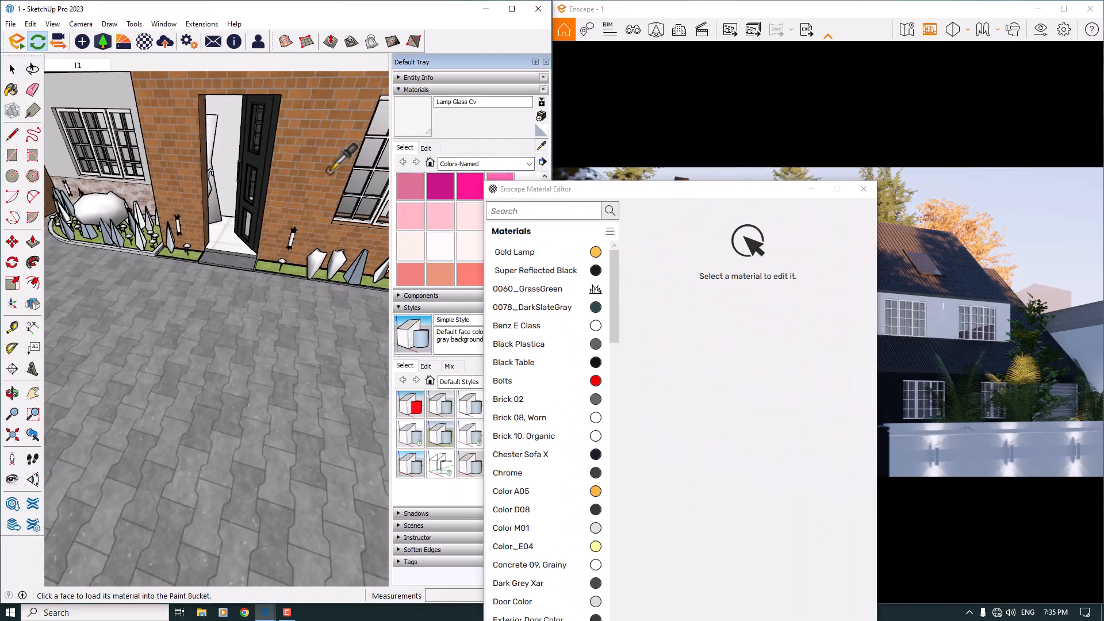
click(329, 171)
mouse_move(553, 189)
mouse_down()
mouse_move(197, 115)
mouse_move(167, 96)
mouse_up()
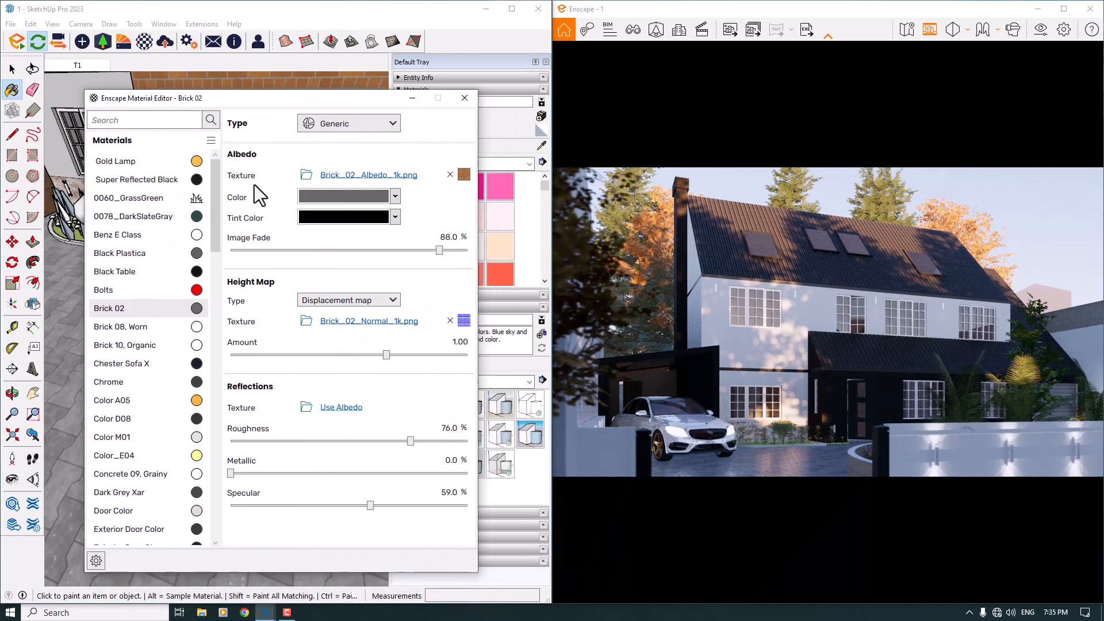
Lighten the Brick 02 albedo with a near-white tint colour, a white base colour and an image fade of 66%
click(395, 216)
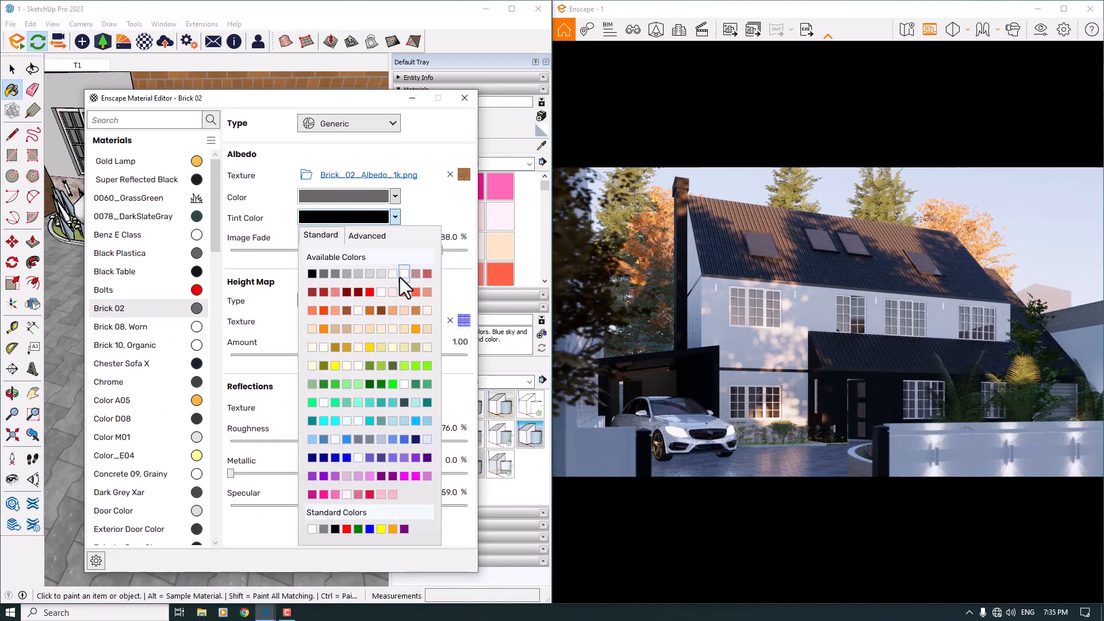
click(392, 274)
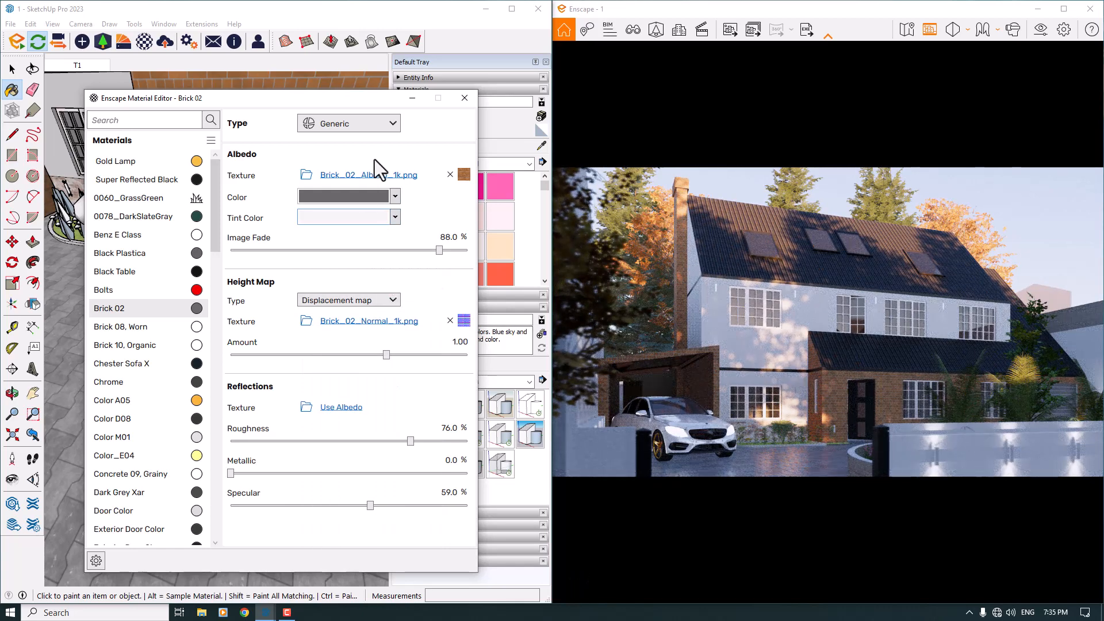
click(395, 196)
click(400, 251)
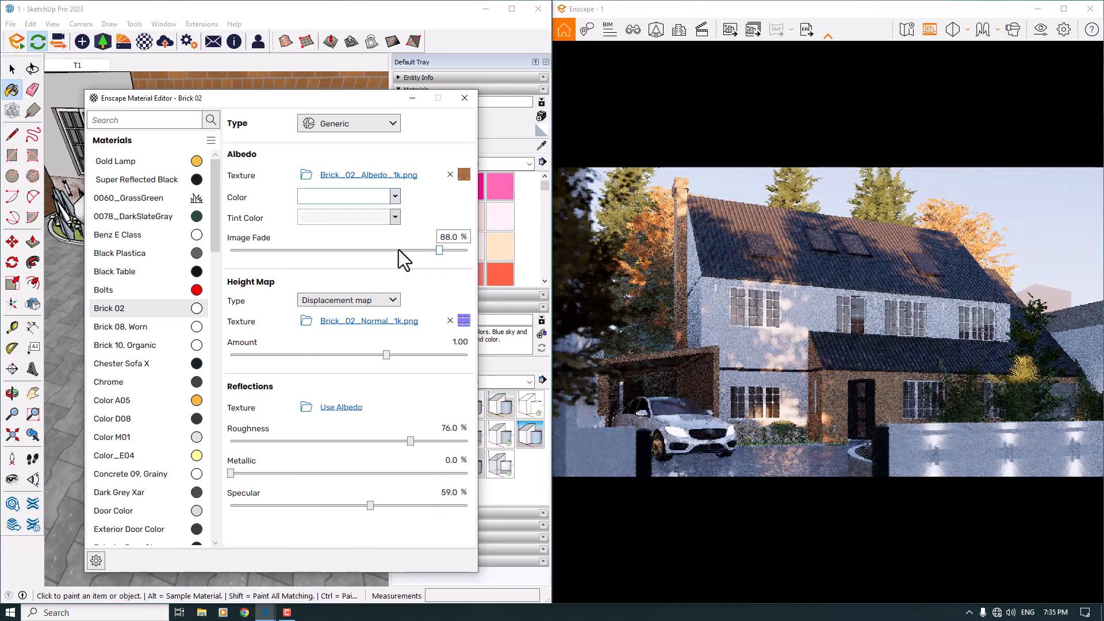
double_click(448, 237)
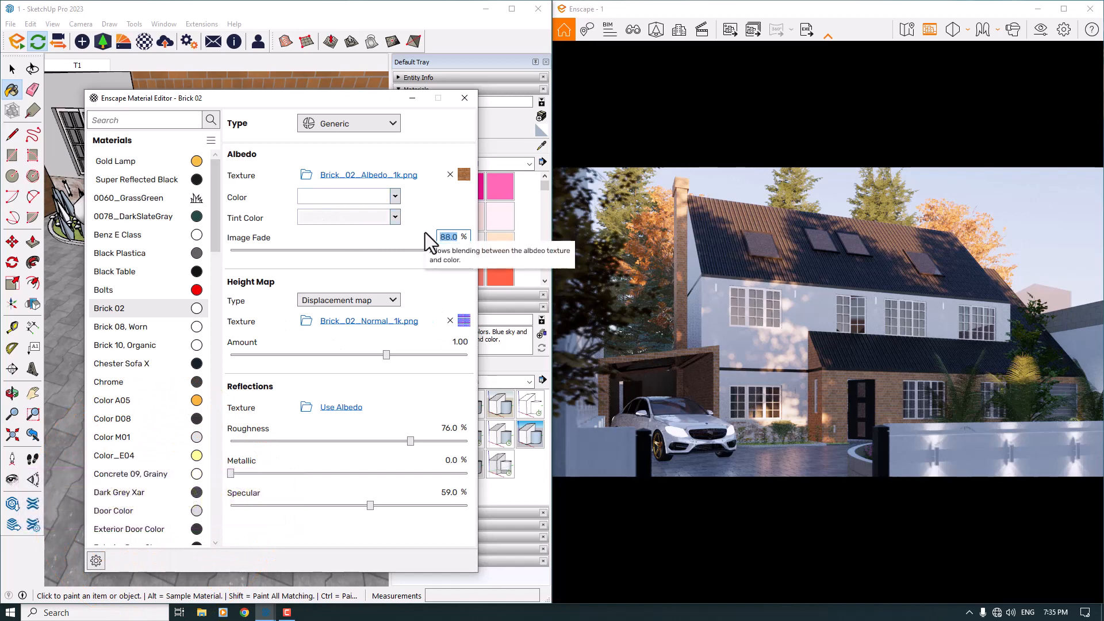
text(66)
key(Return)
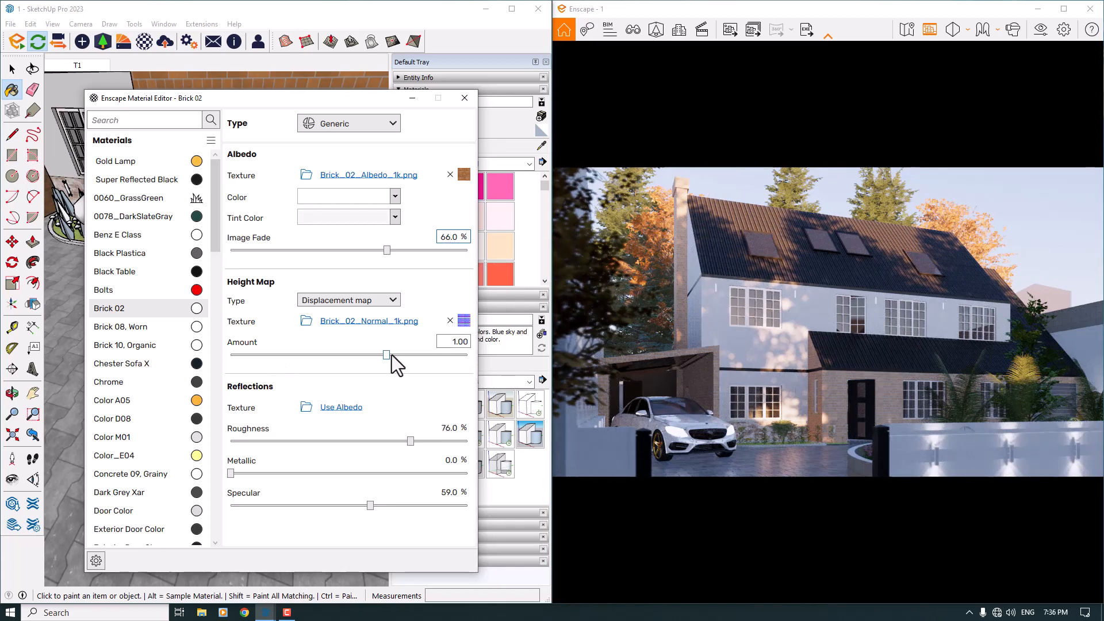
Set the Brick 02 reflections to 61% roughness and 66% specular, and close the Enscape Material Editor
click(452, 428)
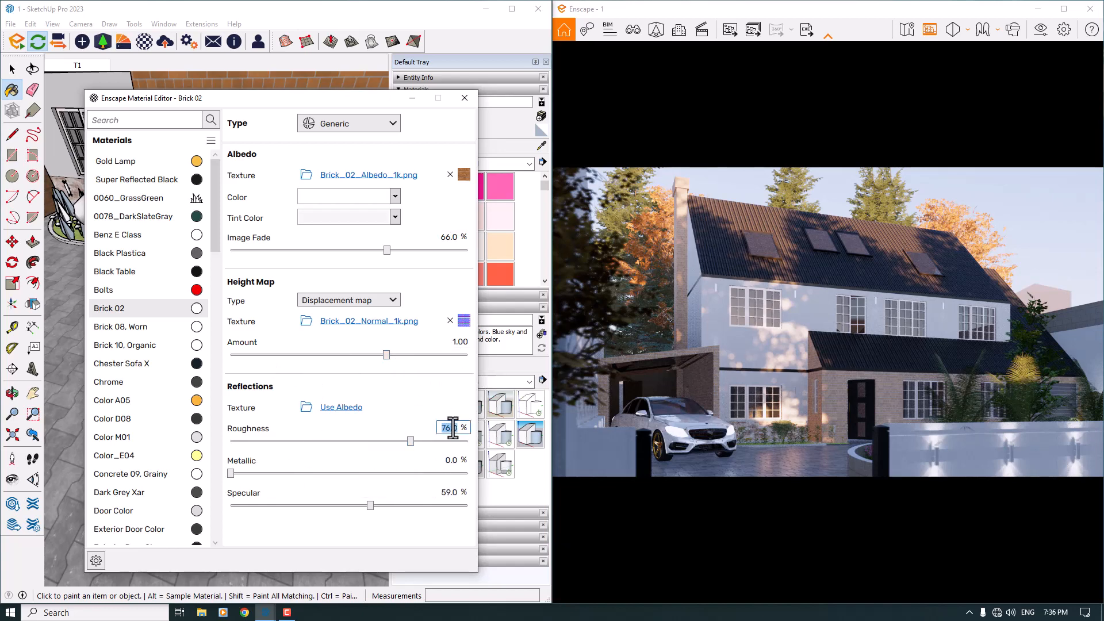
text(61)
key(Return)
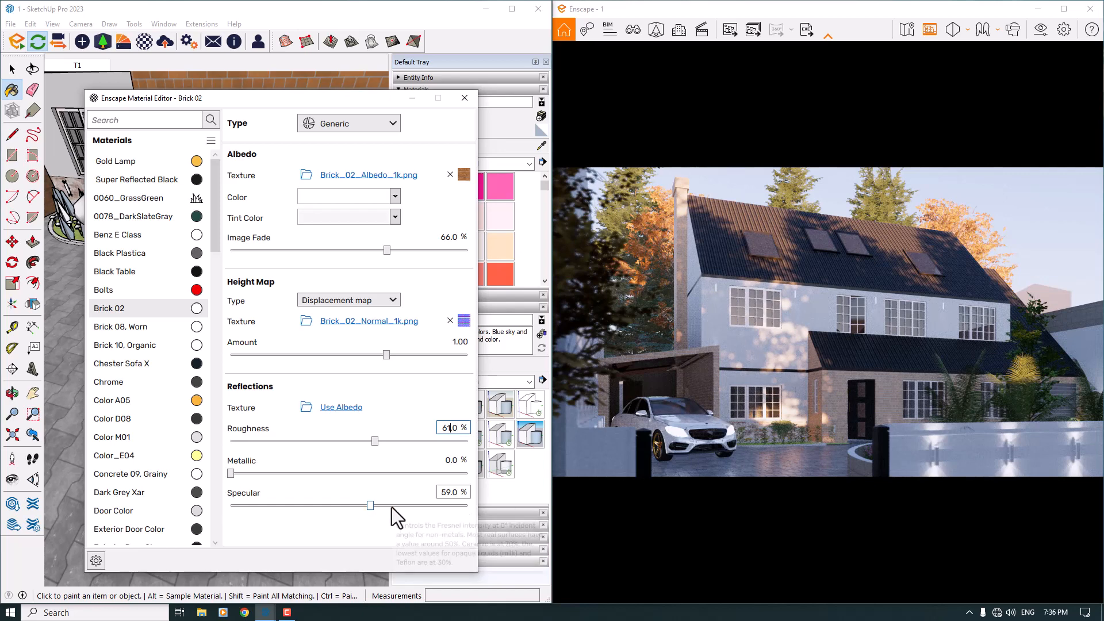
click(446, 493)
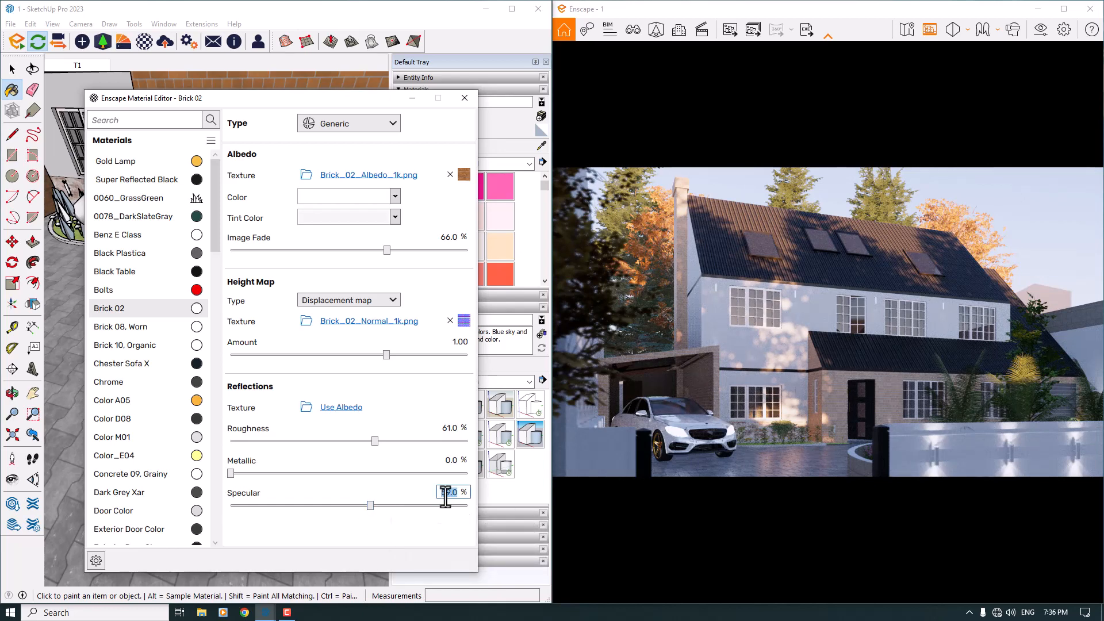
text(66)
key(Return)
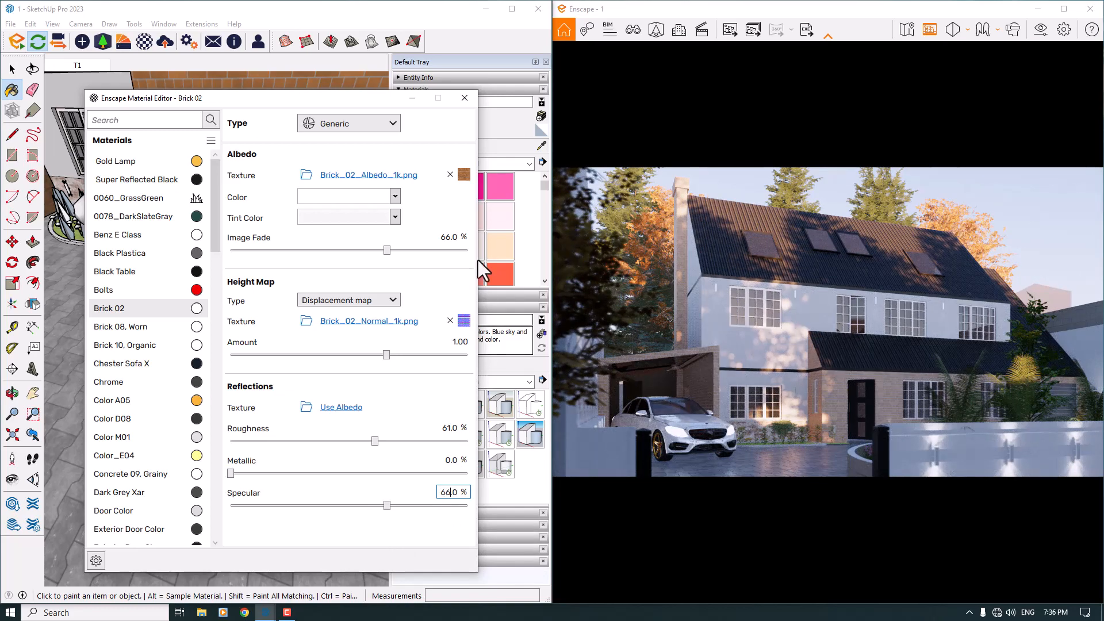
click(464, 97)
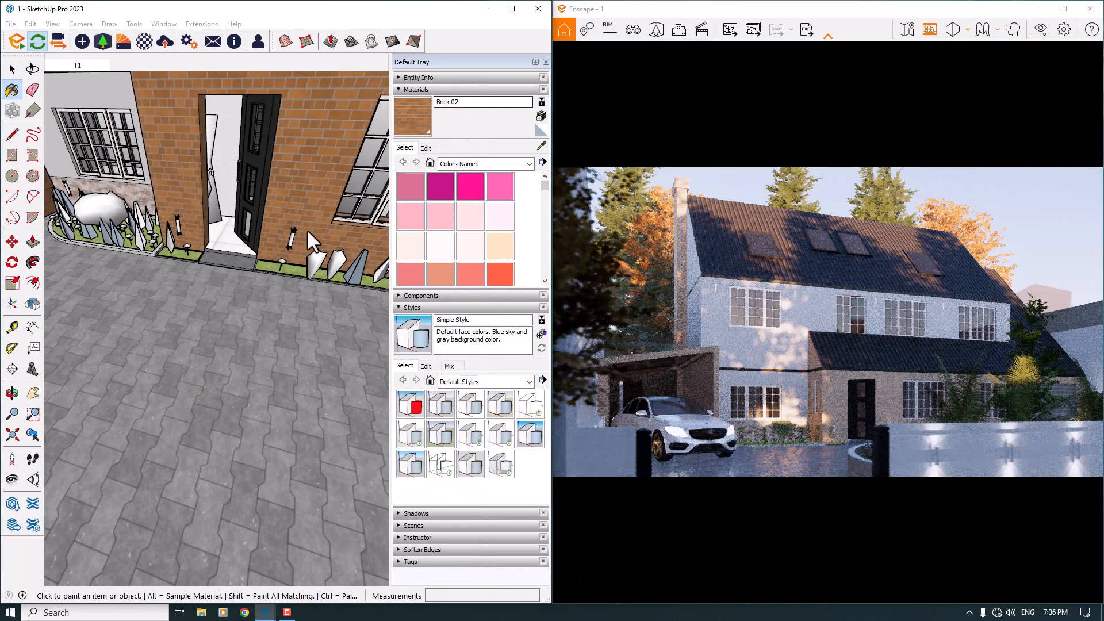
Set the luminous intensity of the upward IES light in the wall lamp beside the front door to 1,200 cd
scroll(308, 231, up, 2)
scroll(308, 231, up, 4)
key(space)
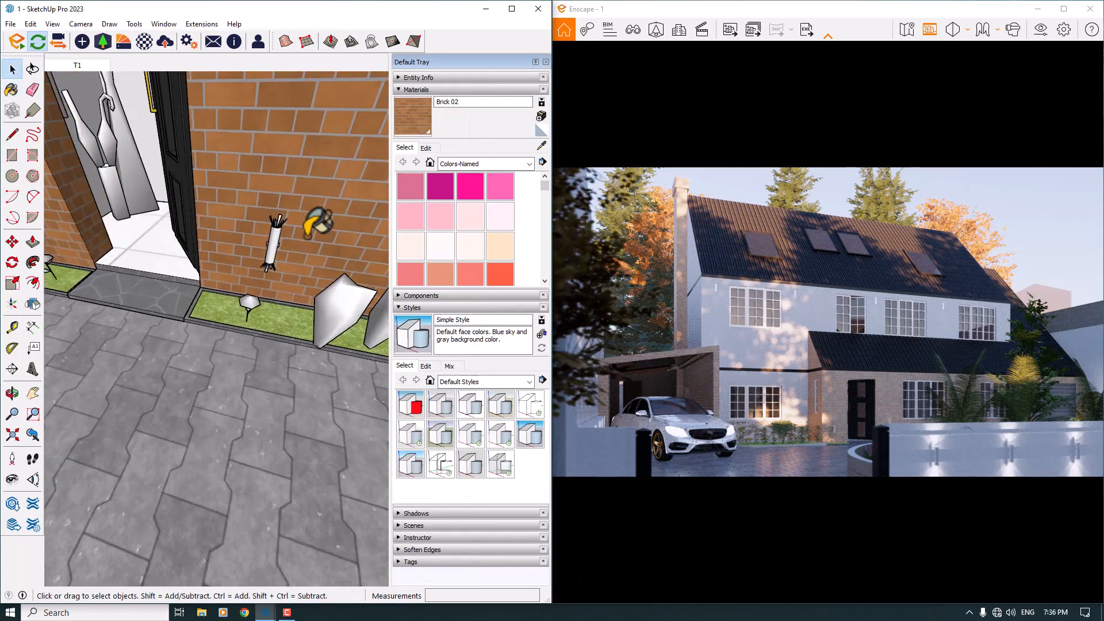
scroll(268, 222, up, 2)
click(267, 221)
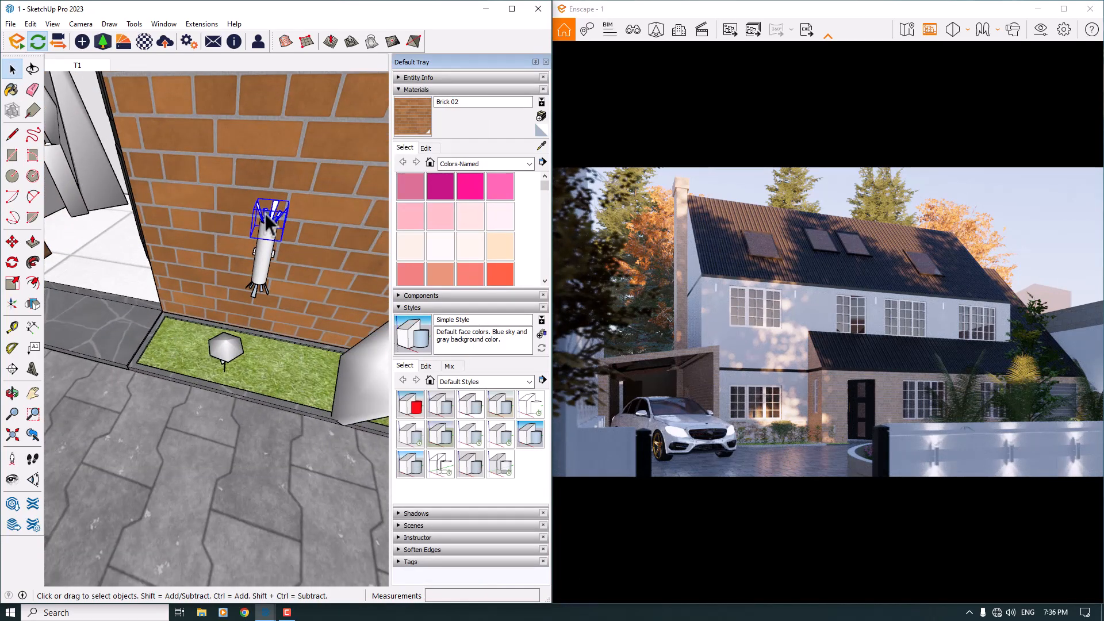
click(82, 42)
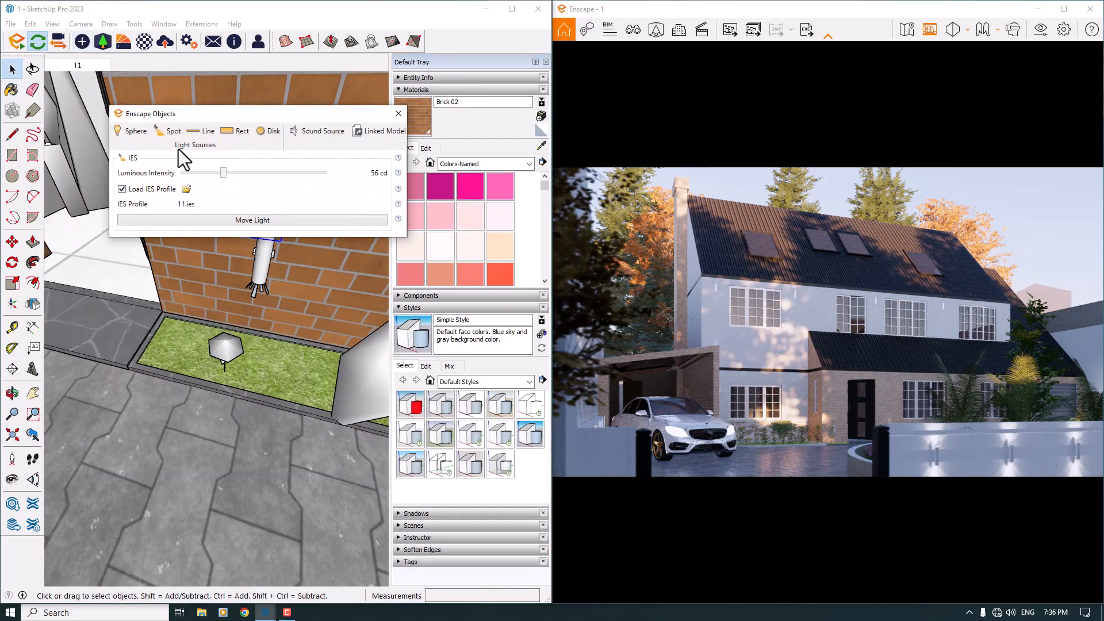
click(334, 174)
click(346, 192)
text(1,200)
key(Return)
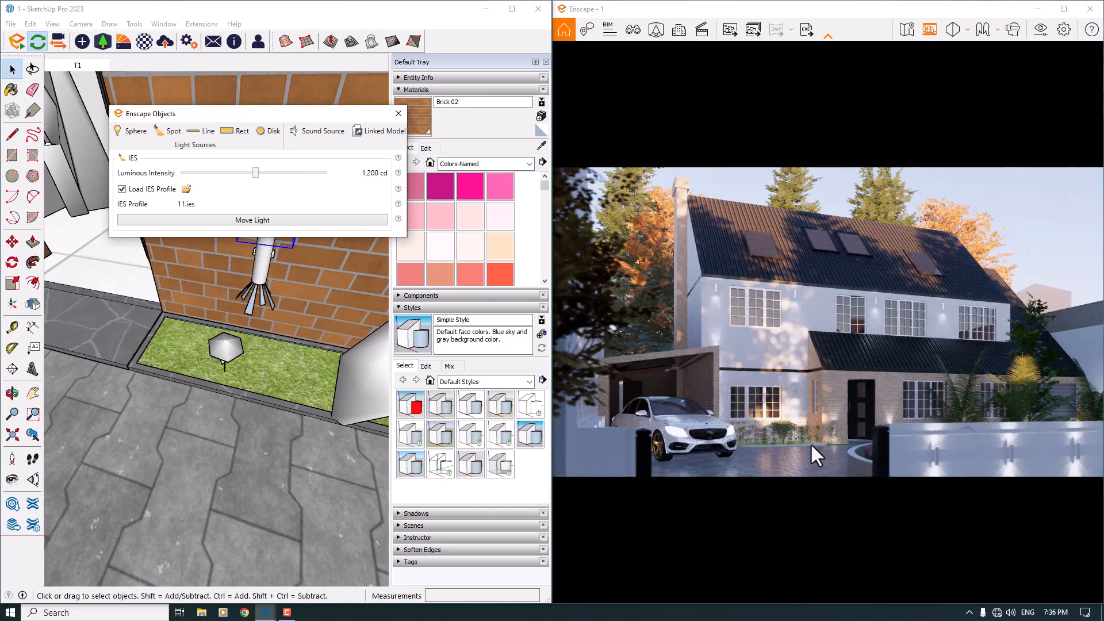
click(398, 115)
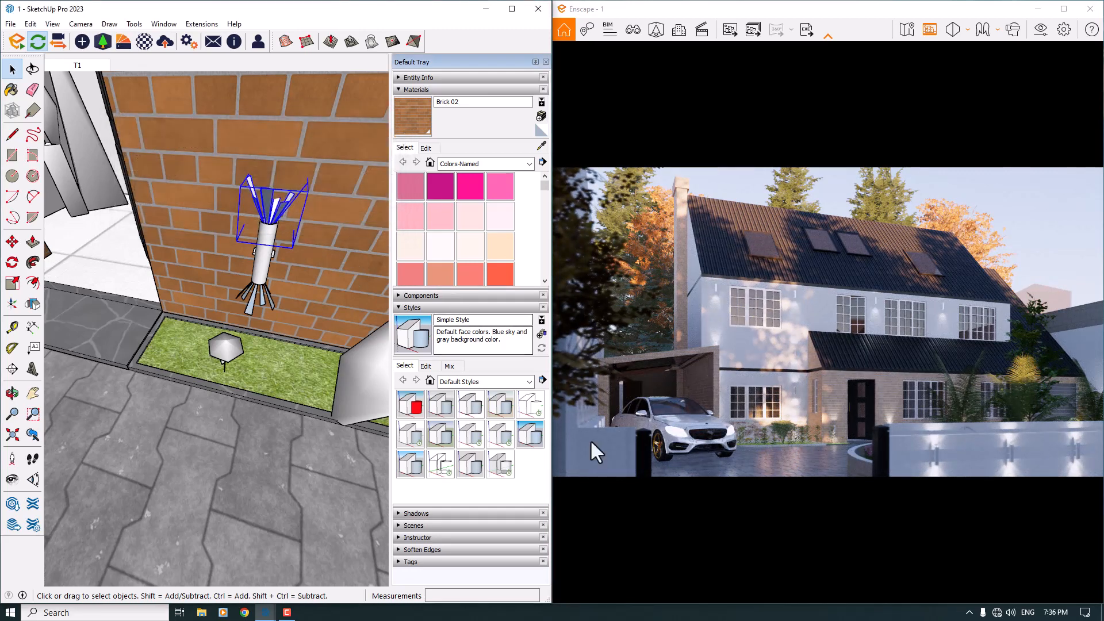
Enlarge the Enscape window, try camera exposures of 66% and 78%, settle on 70%, and close the visual settings
click(1063, 9)
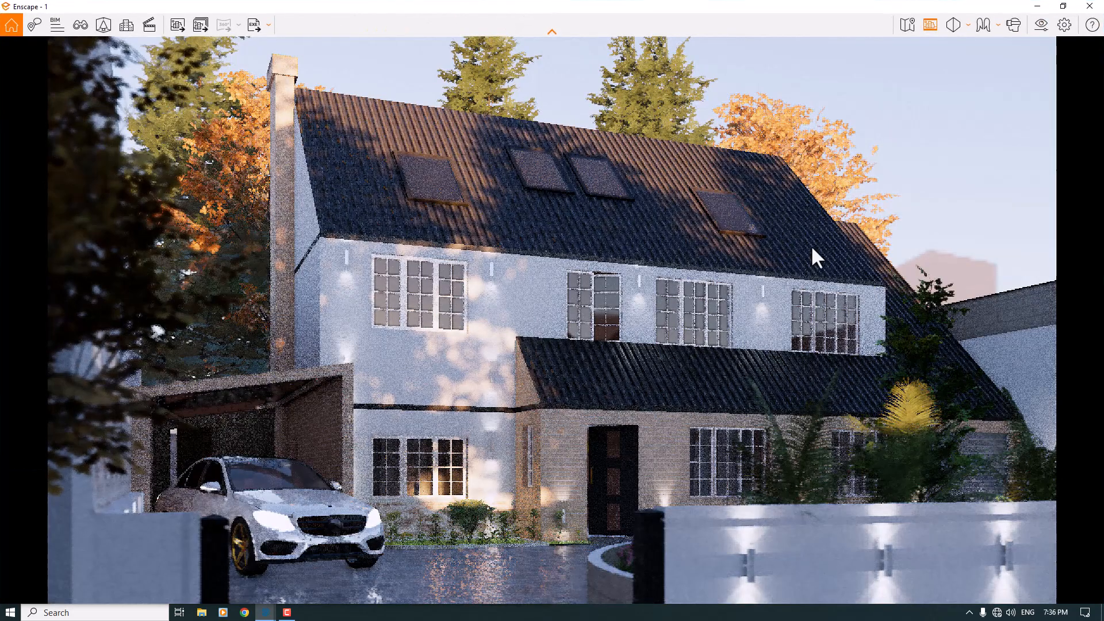
click(1042, 26)
drag(795, 46, 379, 49)
double_click(557, 253)
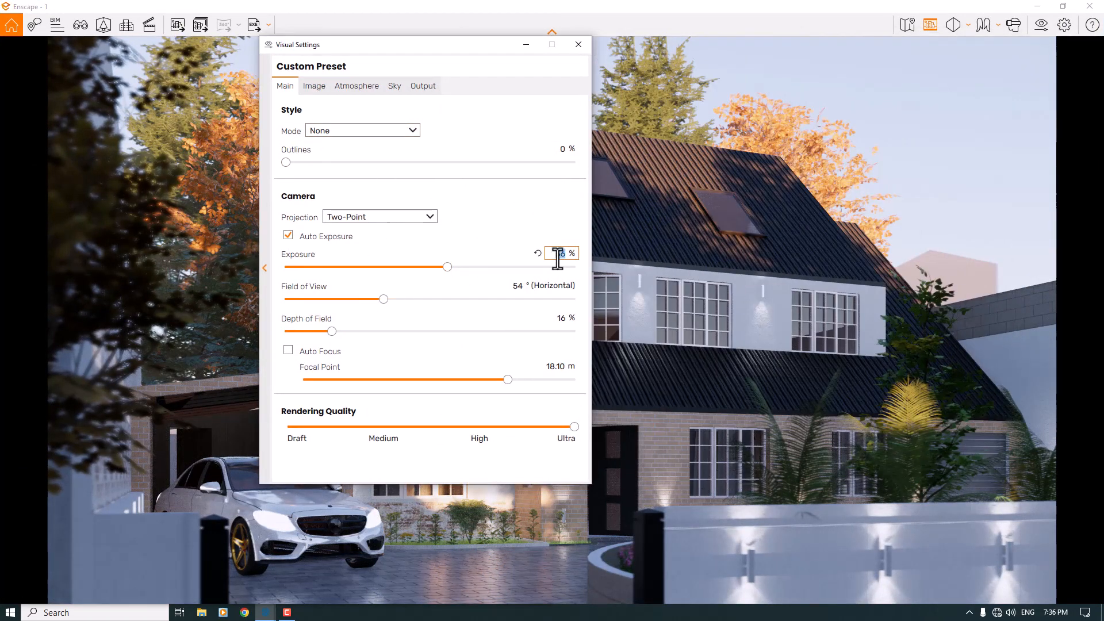
text(66)
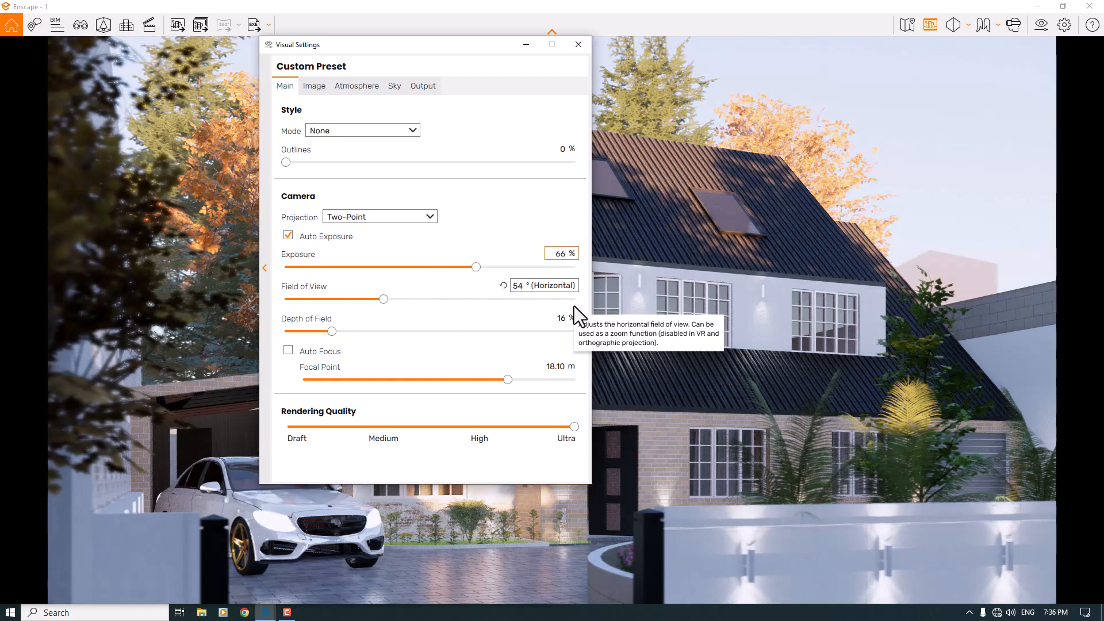
double_click(568, 256)
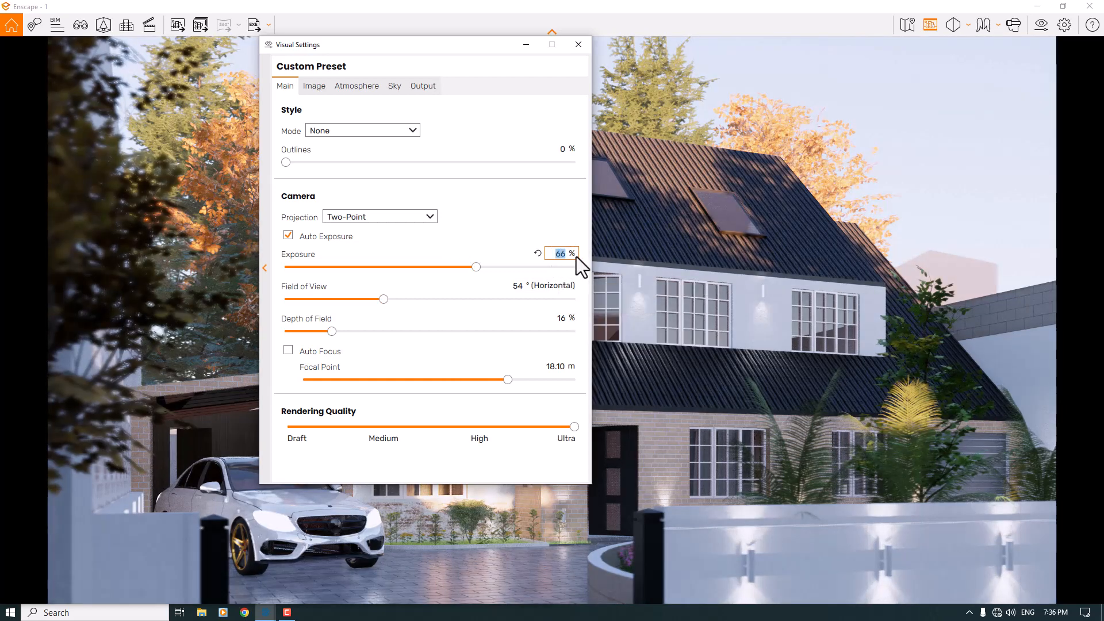
text(78)
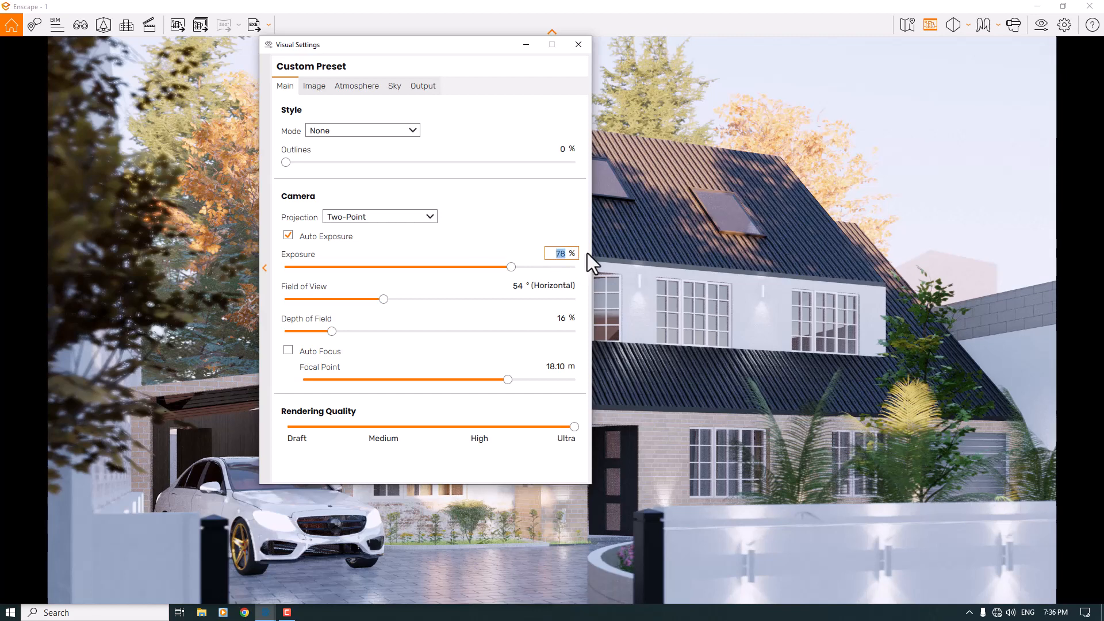
text(0)
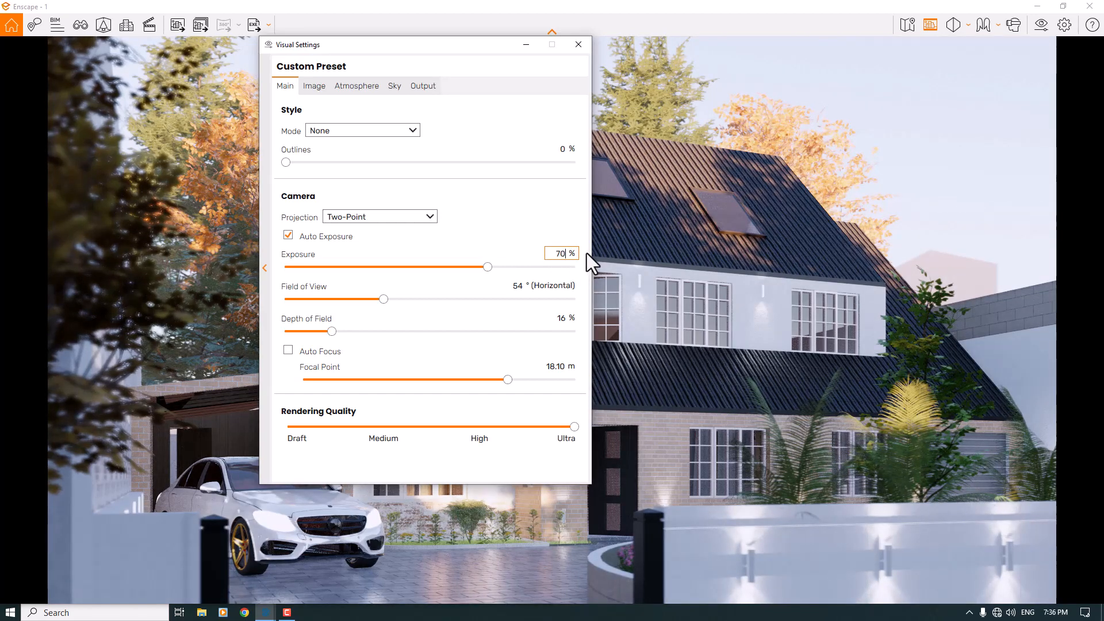
click(579, 45)
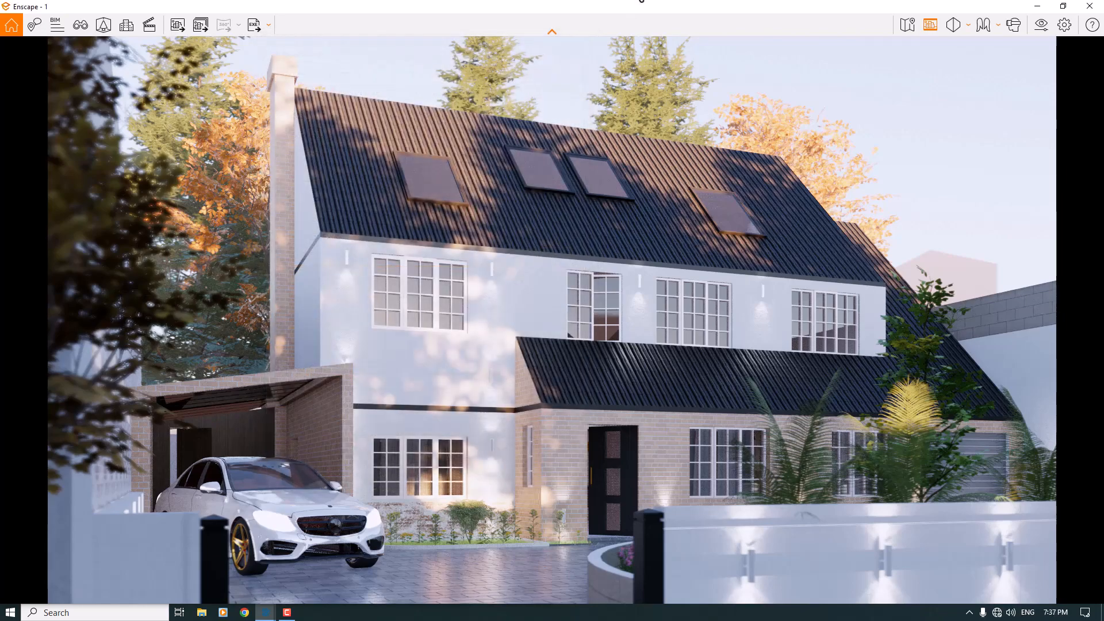
Return the Enscape window beside SketchUp and sample the glass material from an upper-floor front window
drag(639, 4, 1103, 167)
scroll(207, 244, down, 2)
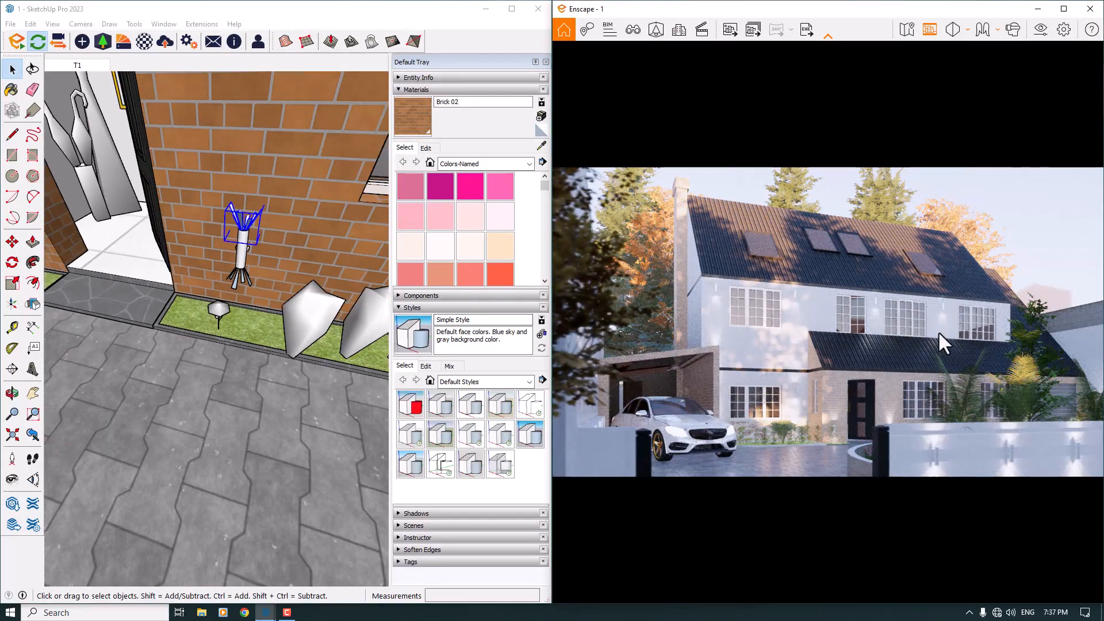
scroll(267, 276, down, 3)
mouse_move(187, 304)
middle_down()
mouse_move(204, 312)
mouse_move(301, 200)
mouse_move(153, 456)
mouse_move(236, 442)
mouse_move(401, 342)
middle_up()
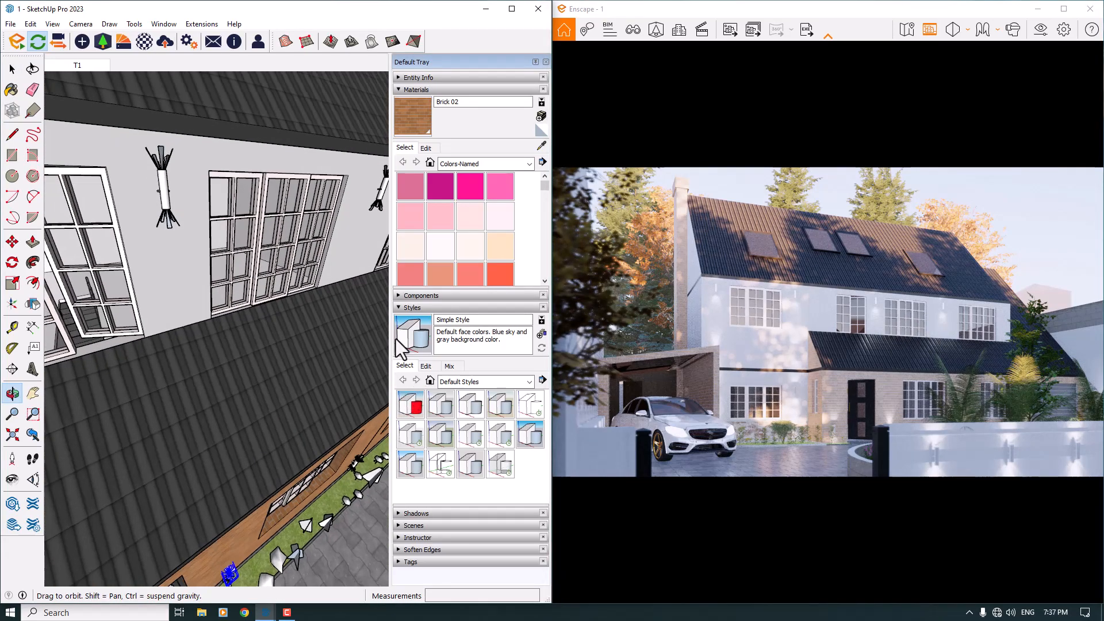
scroll(291, 195, up, 5)
click(541, 145)
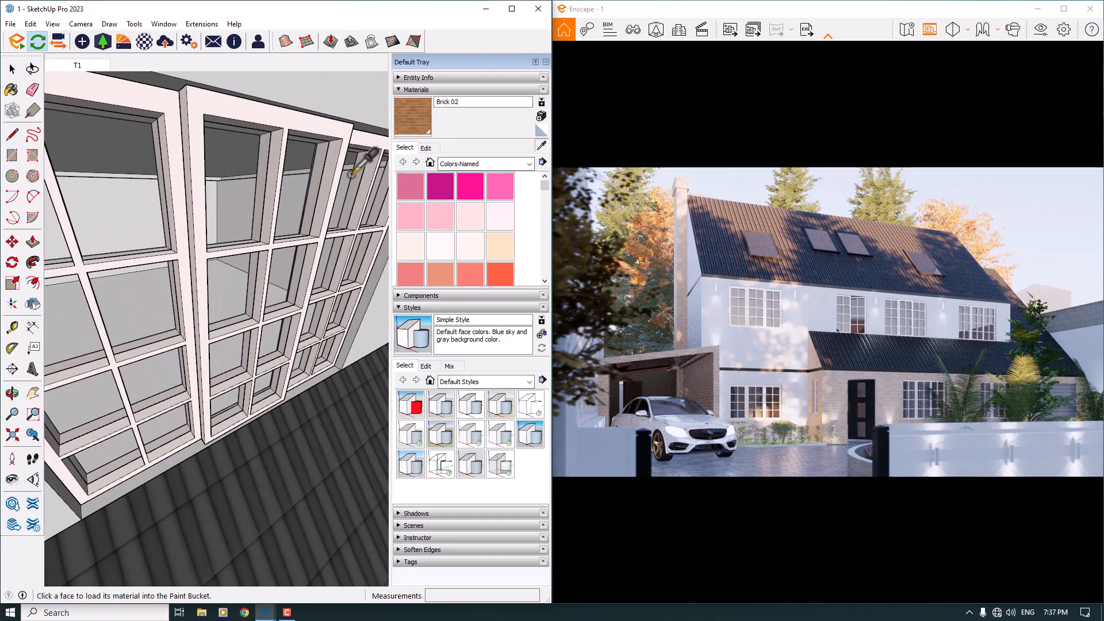
click(292, 167)
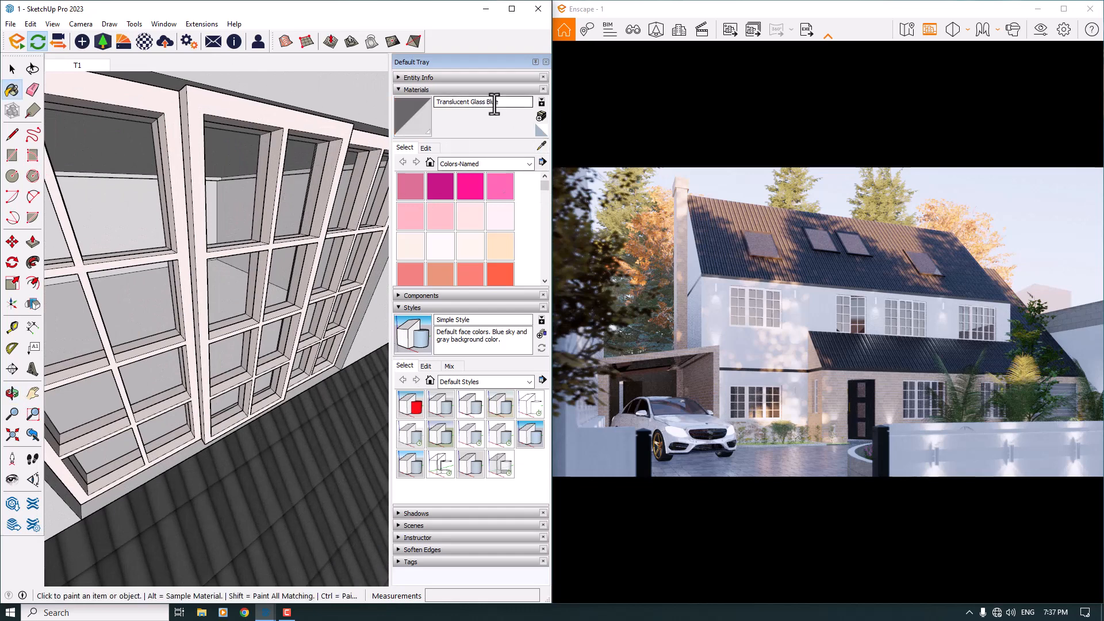
Open the Enscape Material Editor and load Translucent Glass Blue by sampling a window pane, keeping the render preview uncovered
click(142, 46)
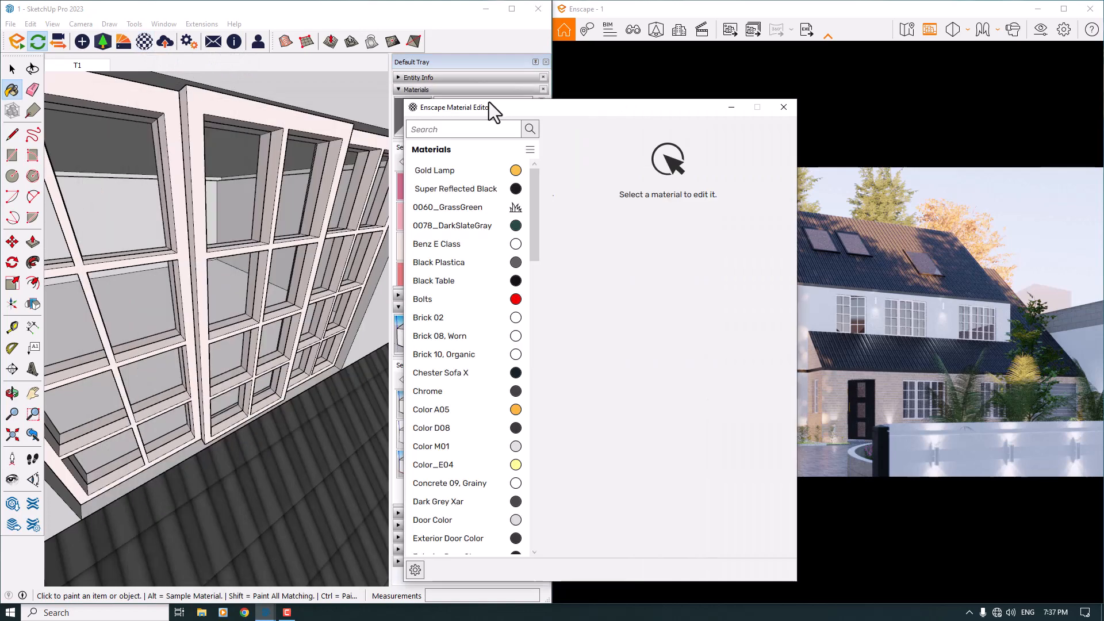
drag(490, 108, 680, 140)
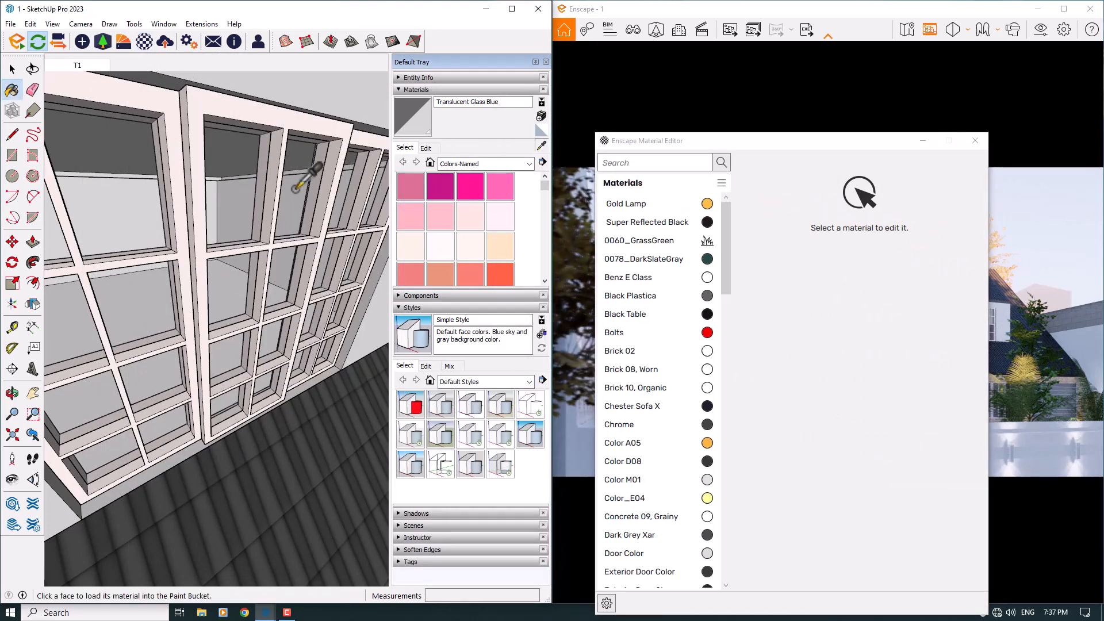
alt+click(246, 185)
mouse_move(651, 142)
mouse_down()
mouse_move(514, 145)
mouse_move(188, 101)
mouse_up()
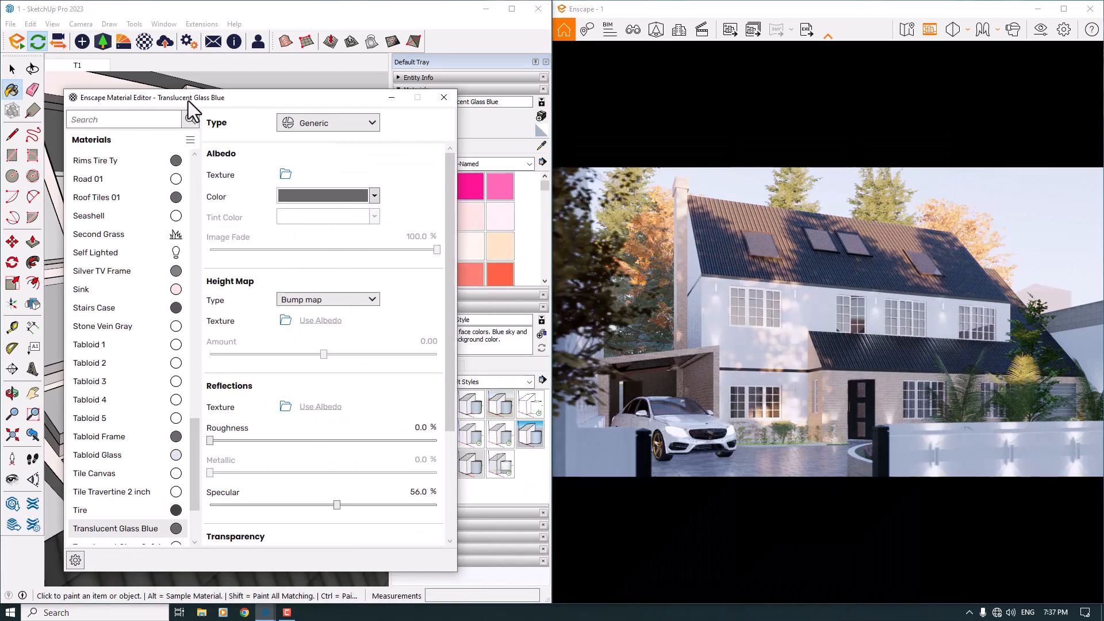
Try lower and higher opacities for the window glass, and set the opacity to 10%
drag(451, 393, 446, 504)
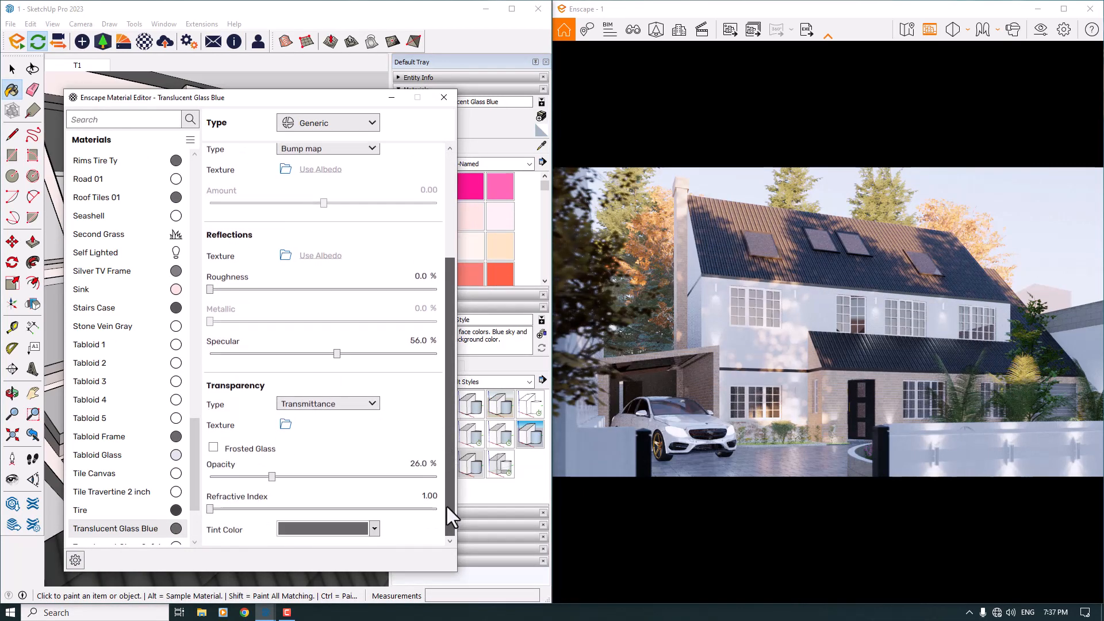
drag(272, 477, 260, 477)
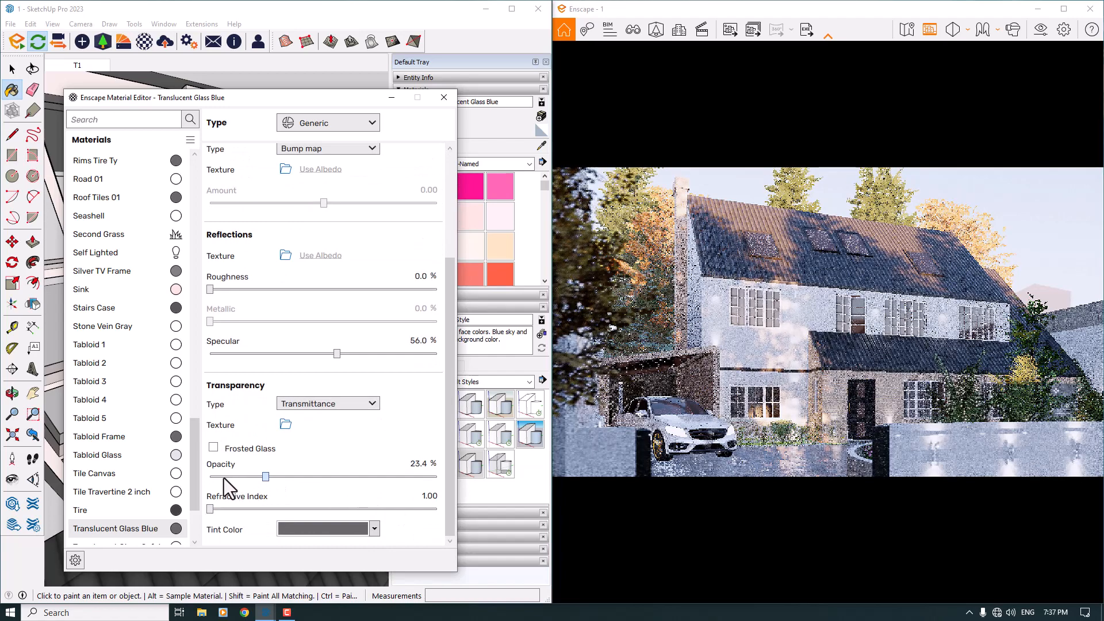
click(371, 477)
drag(371, 477, 408, 477)
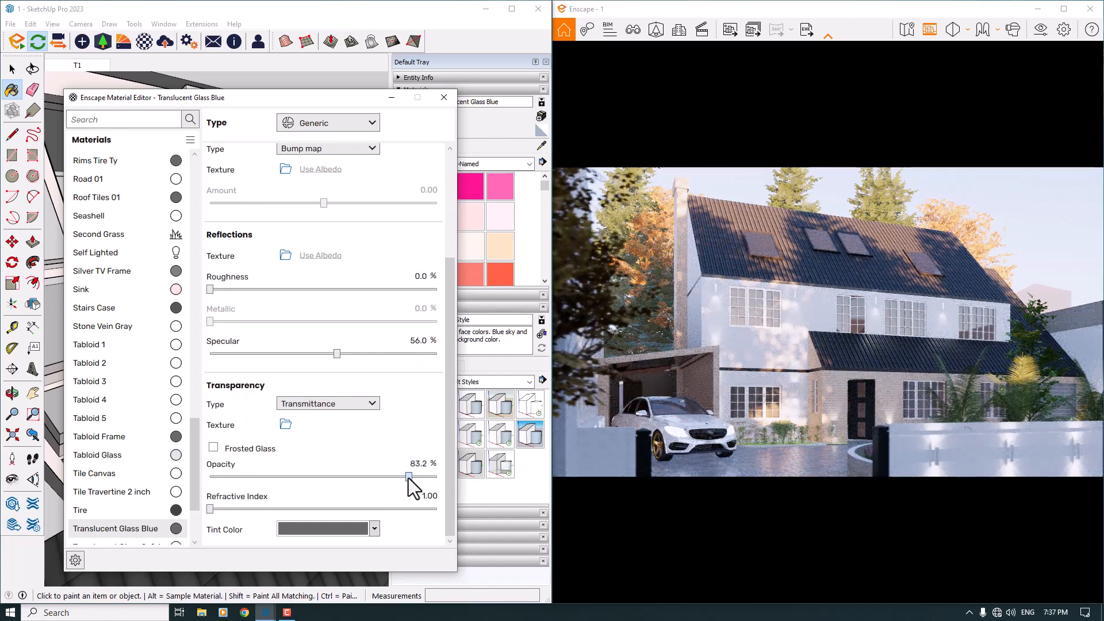
click(232, 479)
click(424, 463)
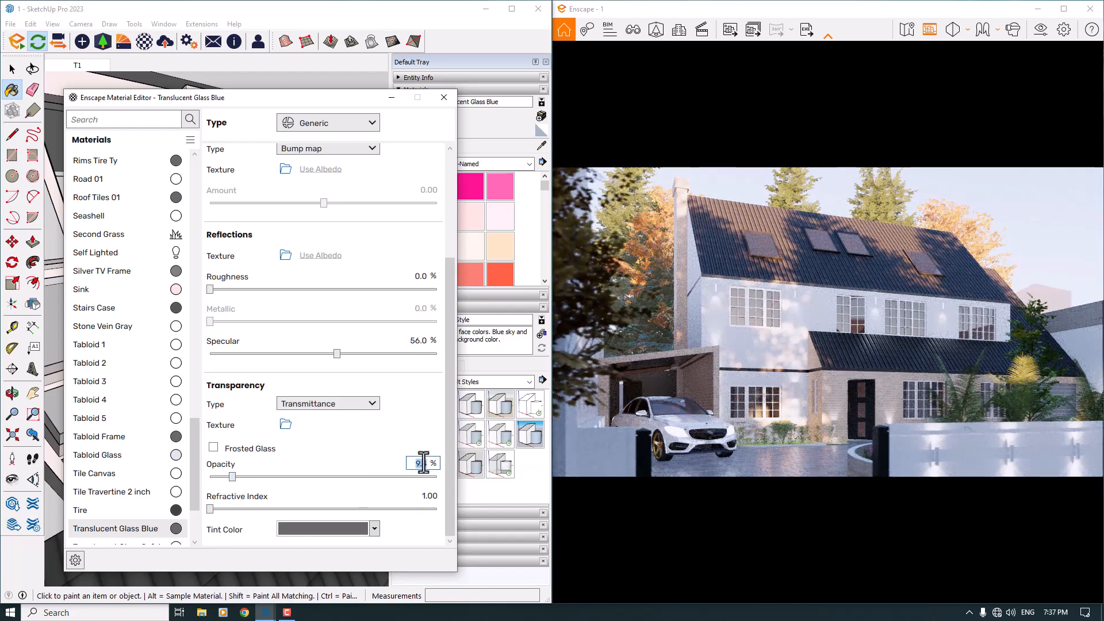
text(10)
key(Return)
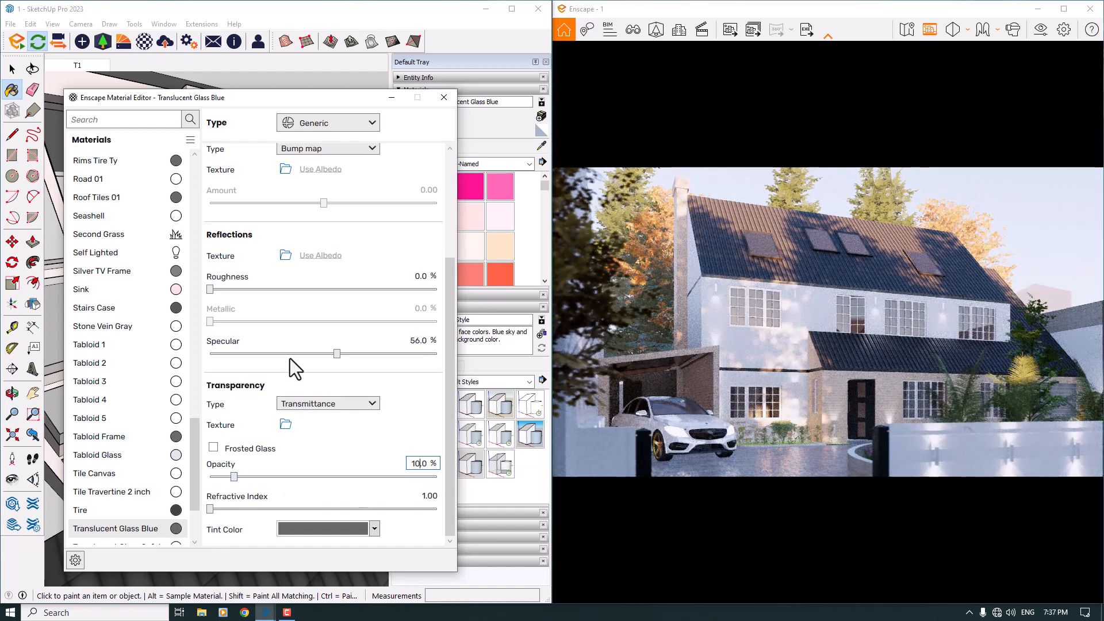
Set the specular reflection of the window glass to 78%
click(422, 341)
text(78)
key(Return)
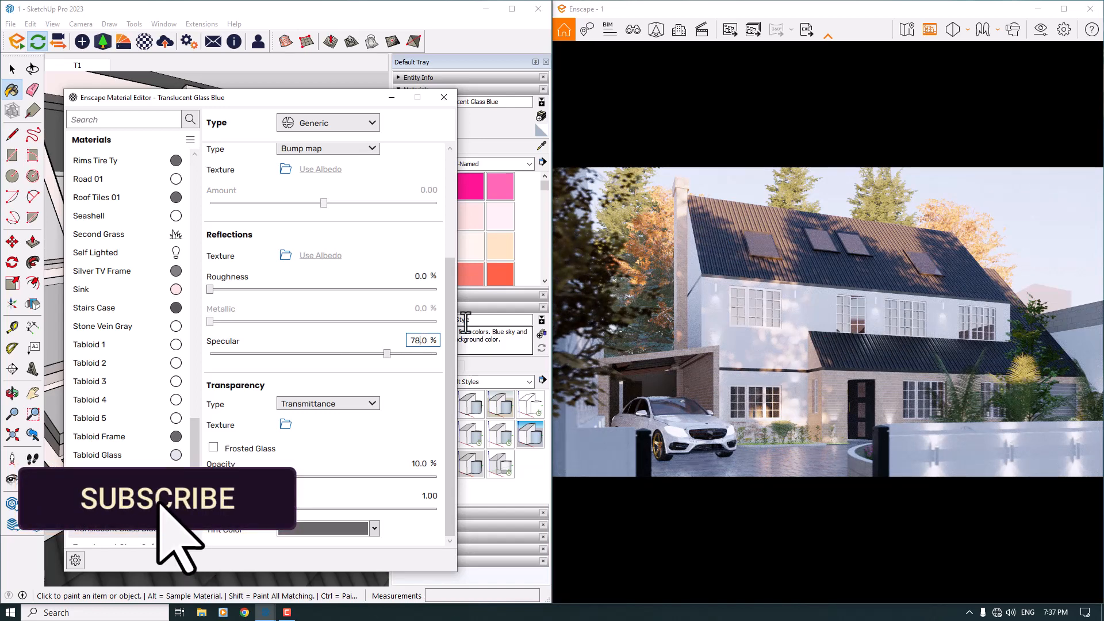
Lower the specular reflection of the Translucent Glass Blue window material to 32%
double_click(417, 341)
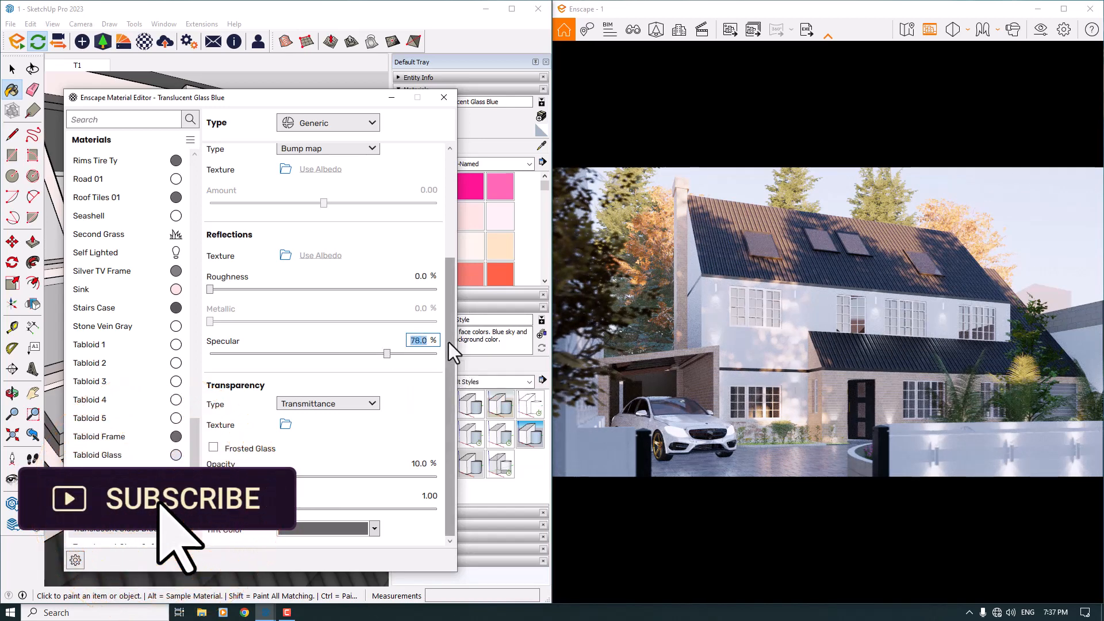
text(32)
key(Return)
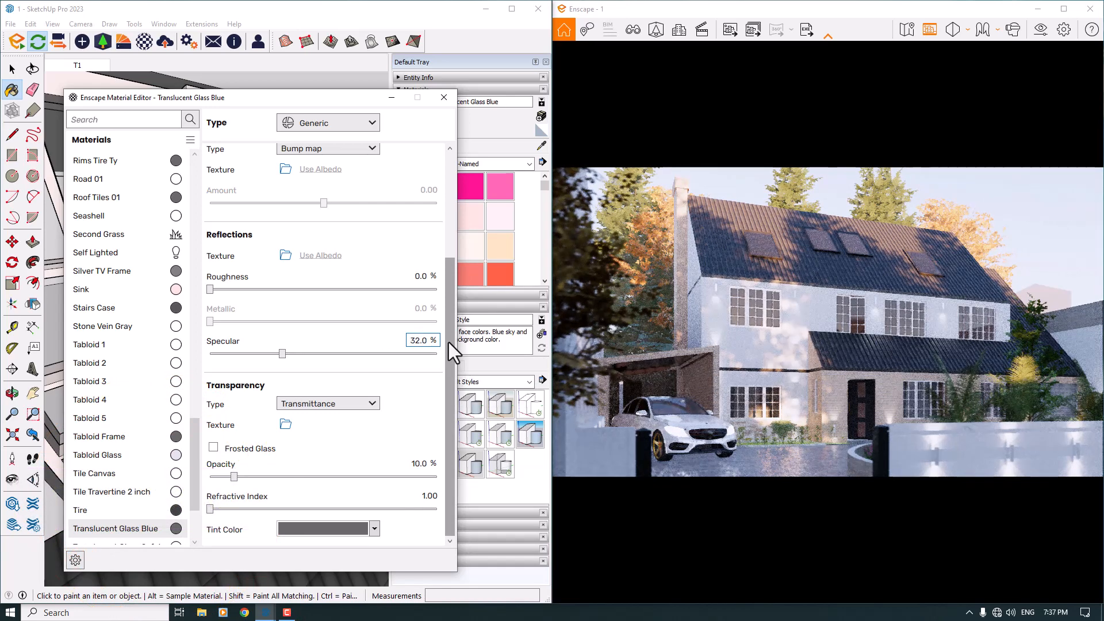
Set the window glass roughness to 4%, enable Frosted Glass for its transparency, and close the Material Editor
double_click(420, 276)
text(4)
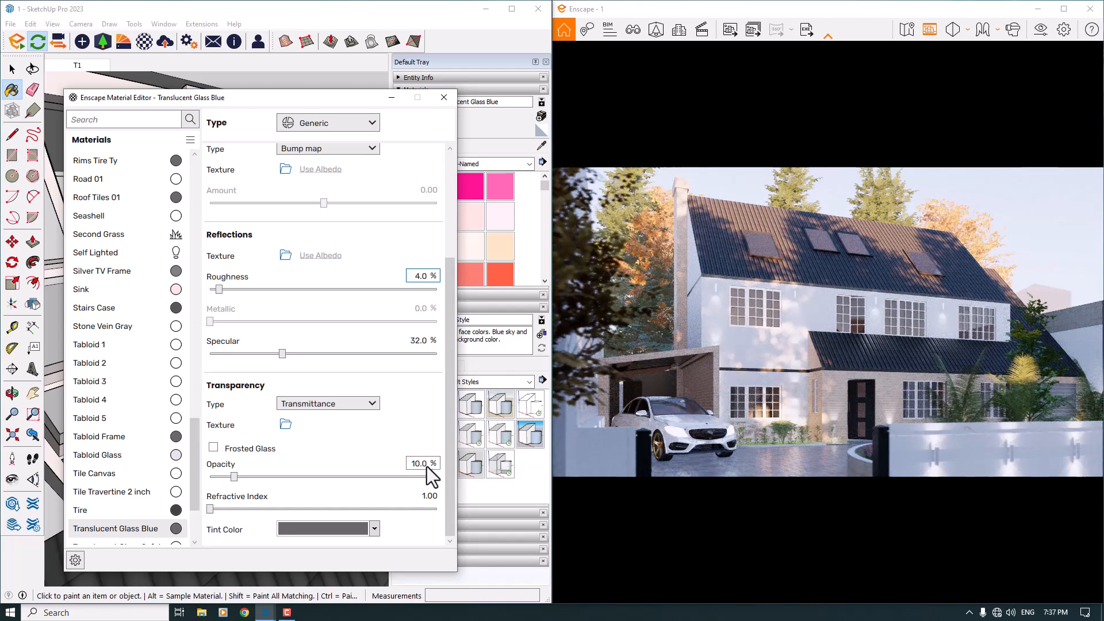
click(235, 449)
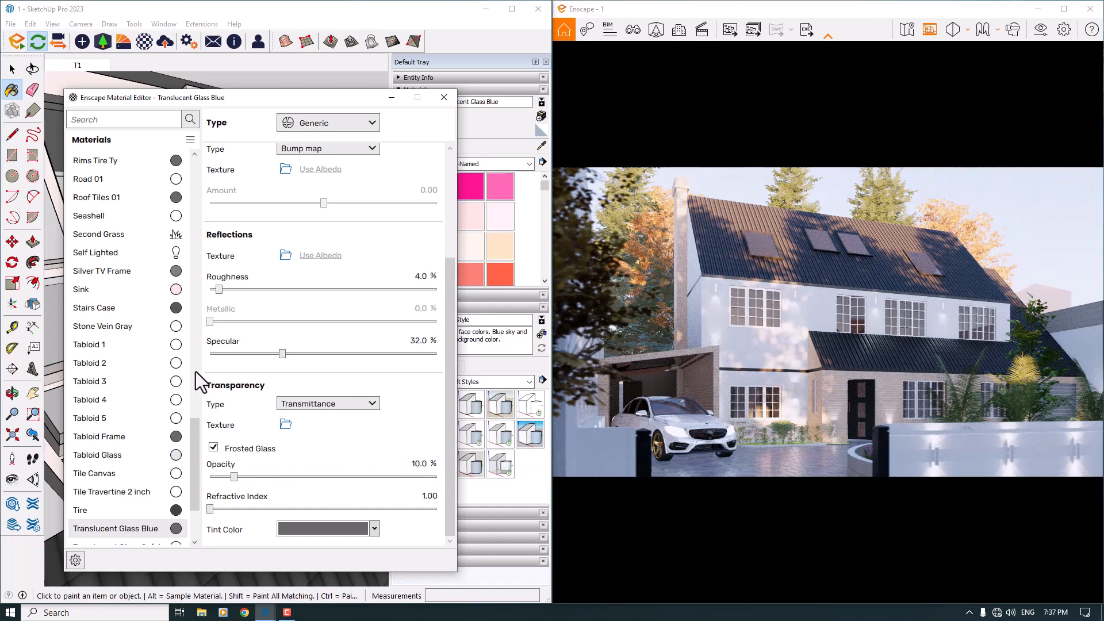
click(451, 97)
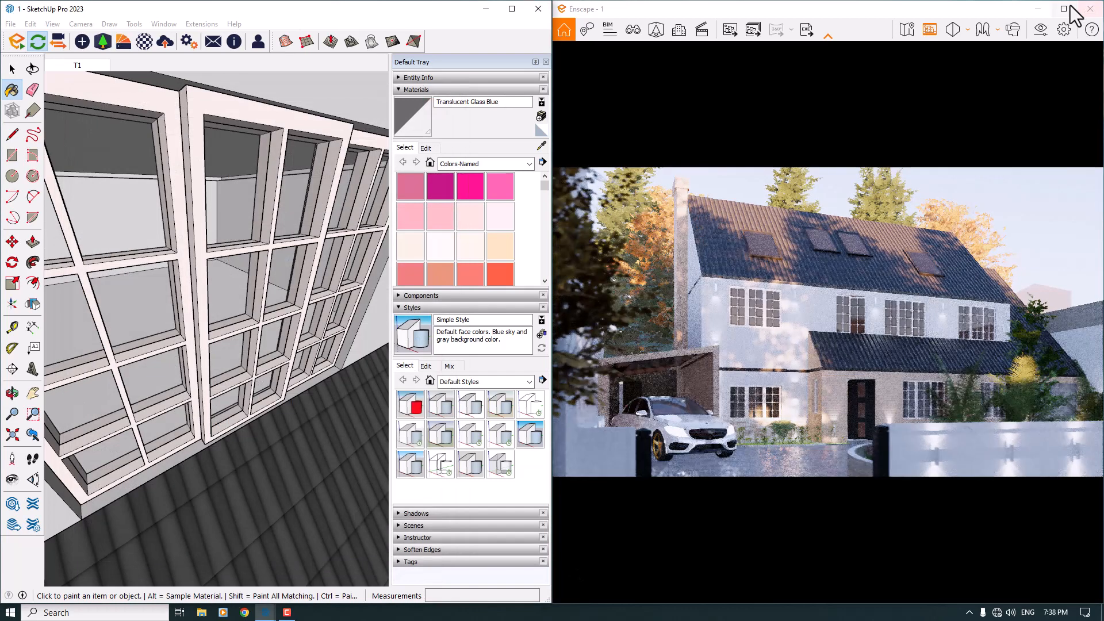
Maximize the Enscape window and render the current house view to the Desktop as a JPEG image with the default file name
click(1068, 6)
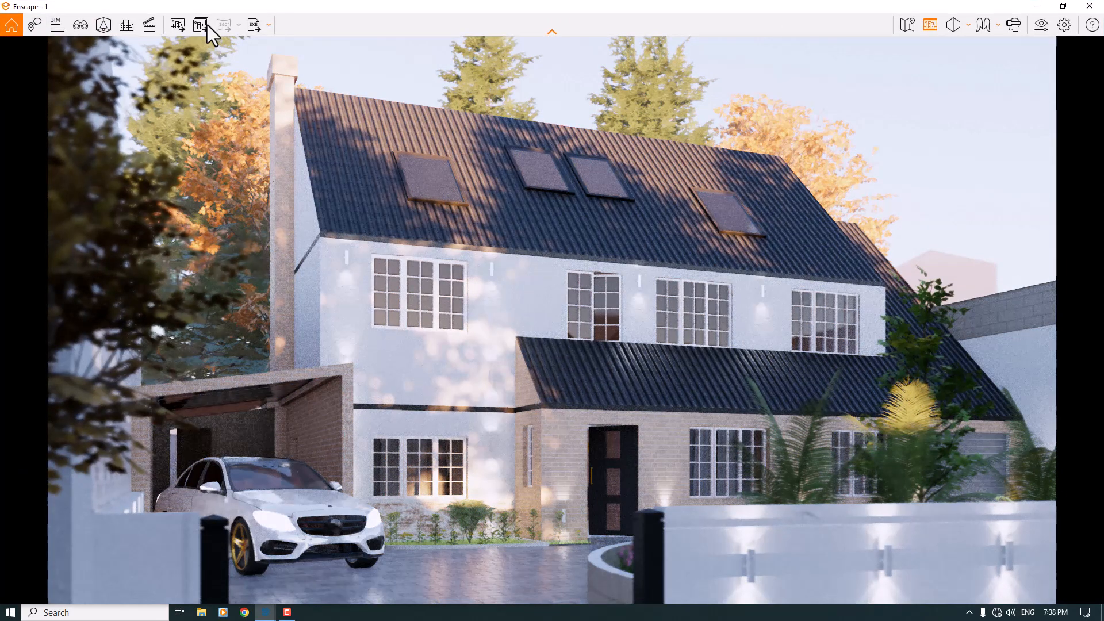
click(174, 27)
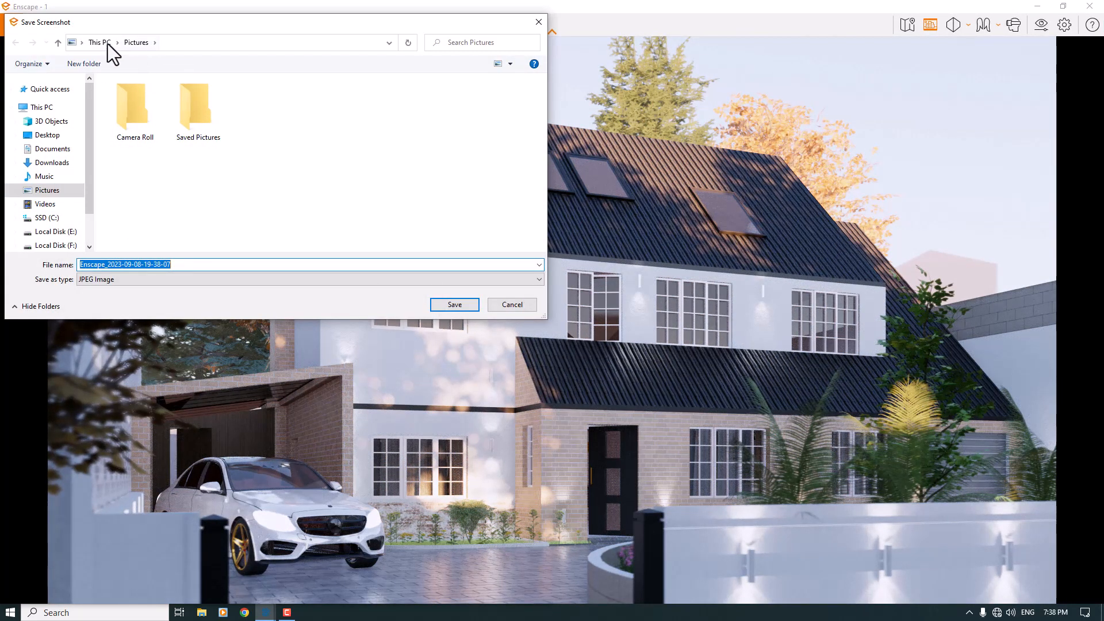
click(81, 42)
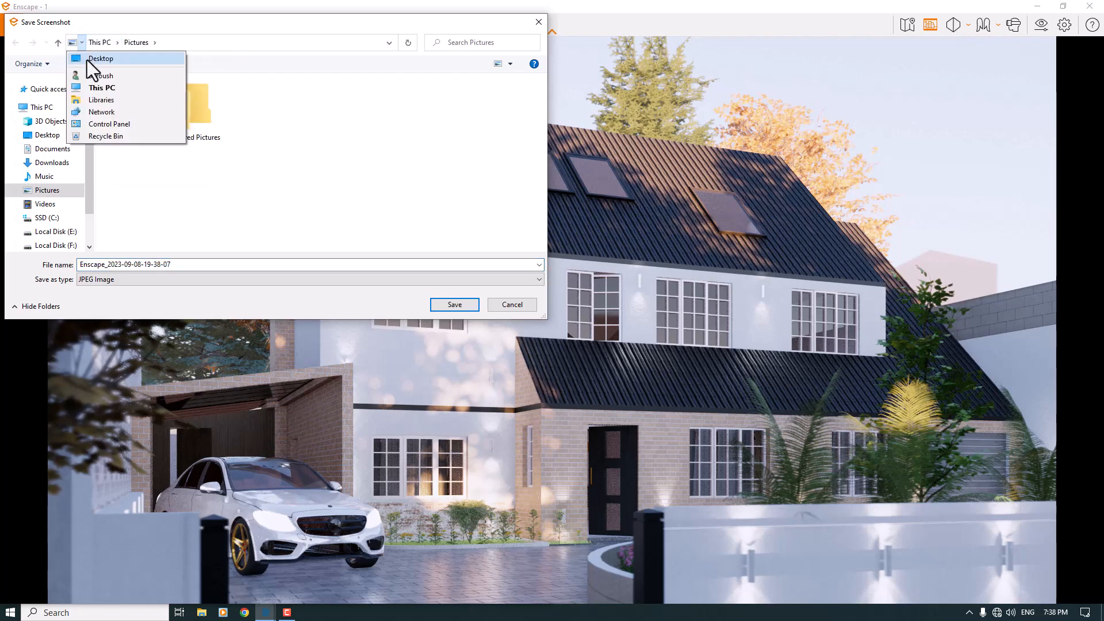
click(88, 58)
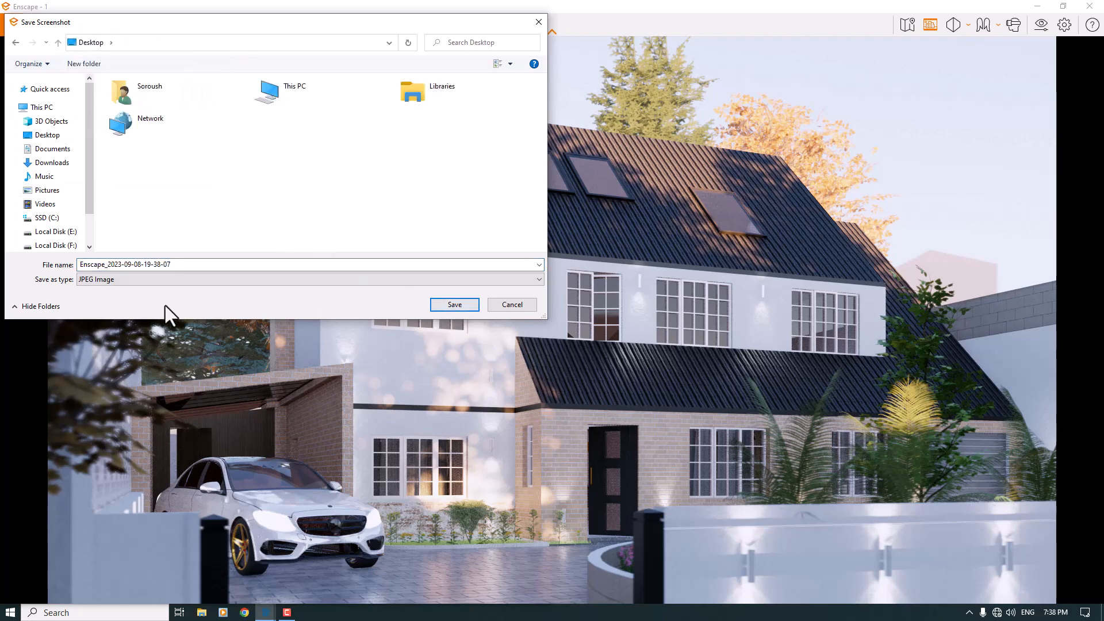
click(458, 307)
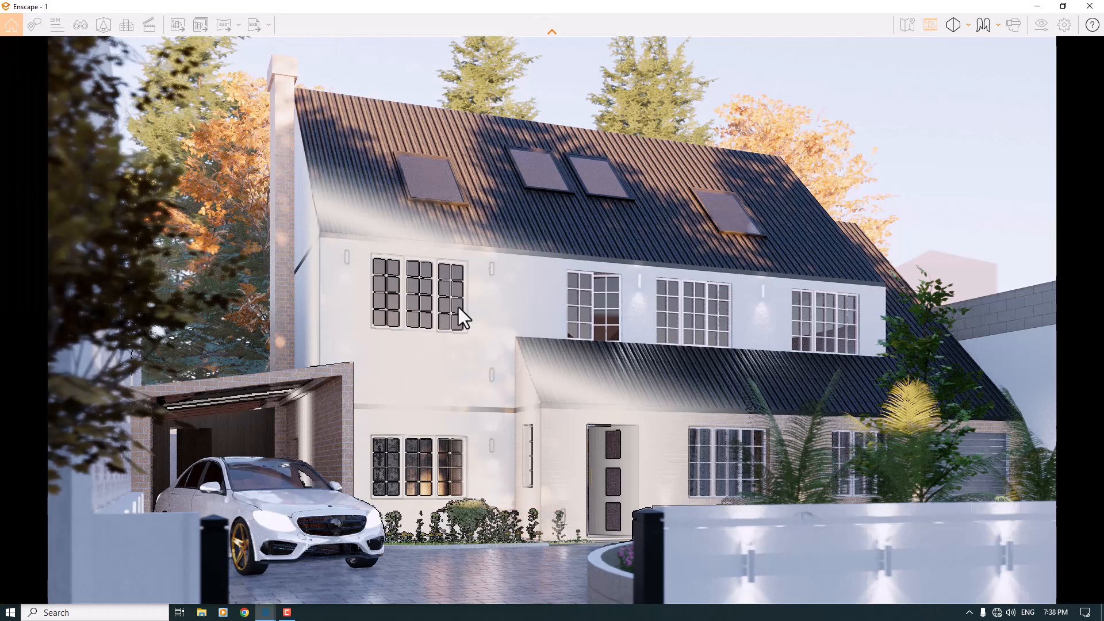